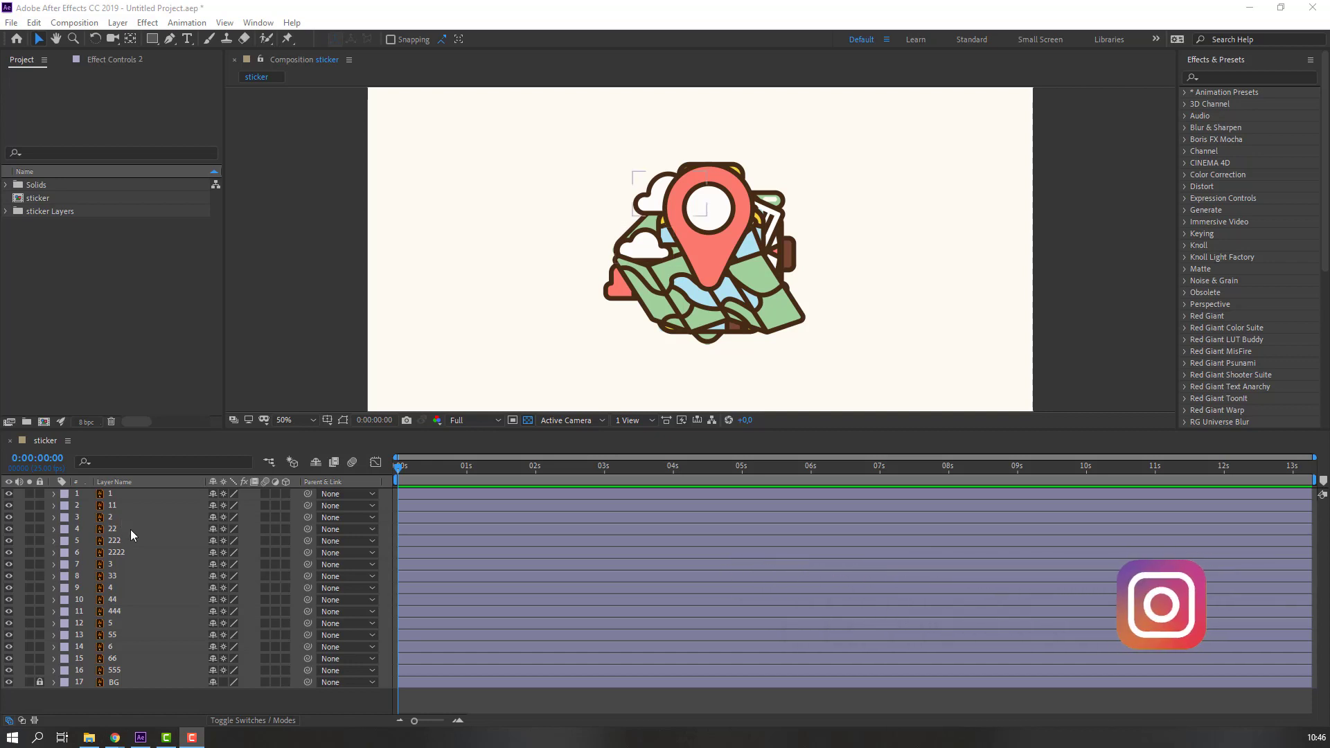
Check layers 1 and 11 in isolation and pre-compose them into a new composition named MAP
{"action": "left_click", "coordinate": [111, 494]}
{"action": "left_click", "coordinate": [115, 505], "text": "shift"}
{"action": "left_click_drag", "start_coordinate": [29, 494], "coordinate": [29, 505]}
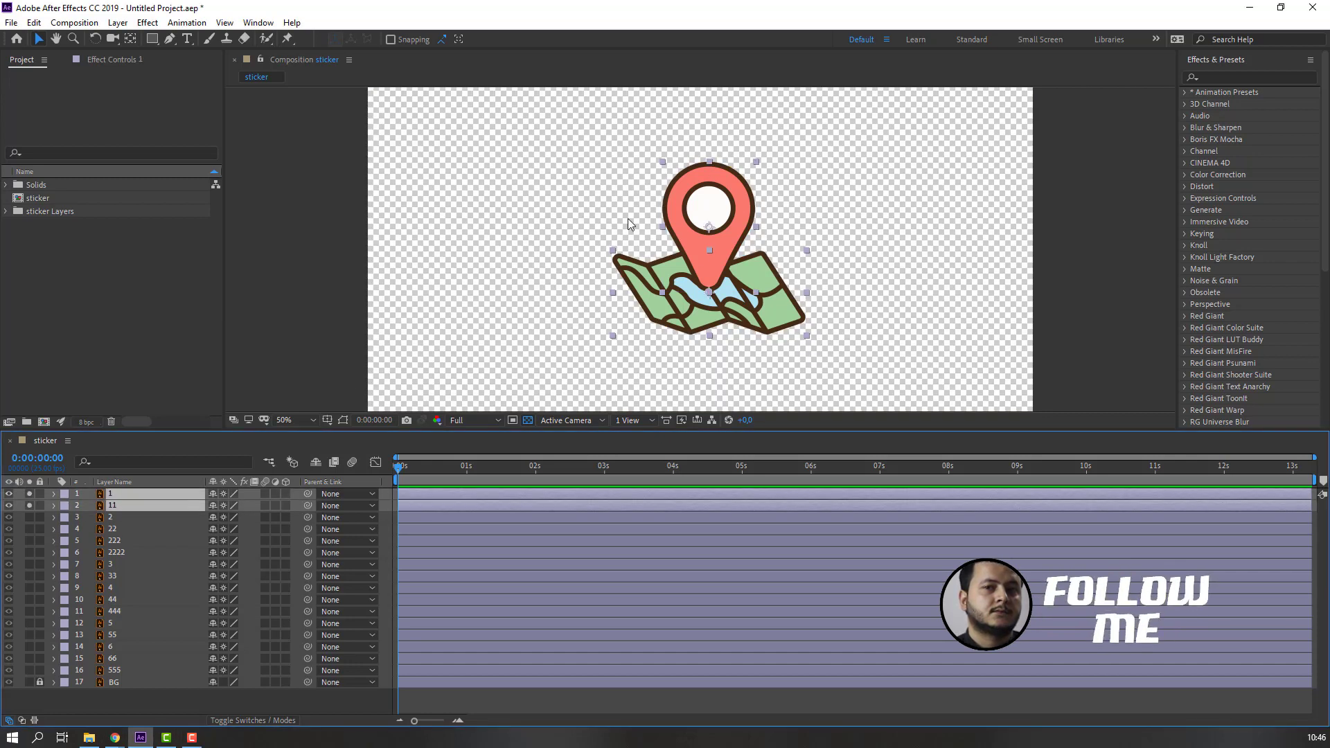
{"action": "left_click_drag", "start_coordinate": [29, 504], "coordinate": [29, 494]}
{"action": "right_click", "coordinate": [113, 505]}
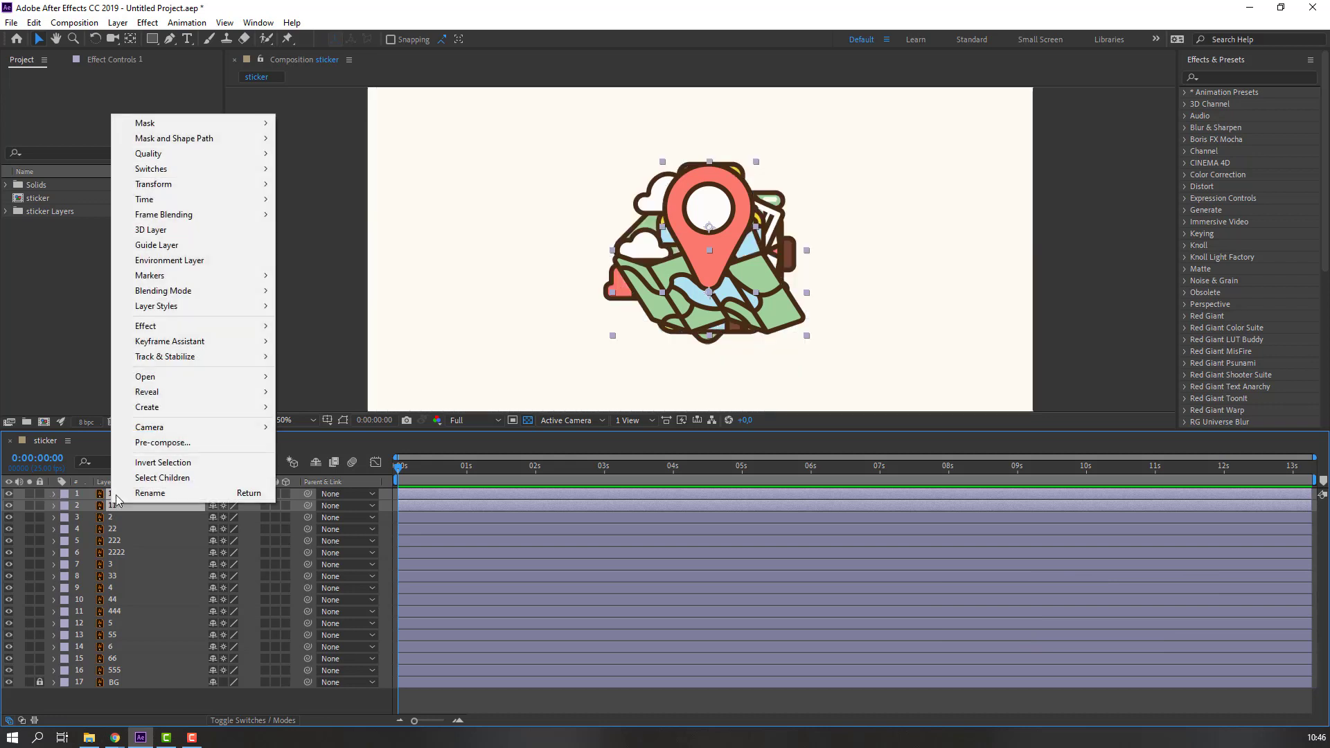
{"action": "left_click", "coordinate": [156, 438]}
{"action": "type", "text": "MAP"}
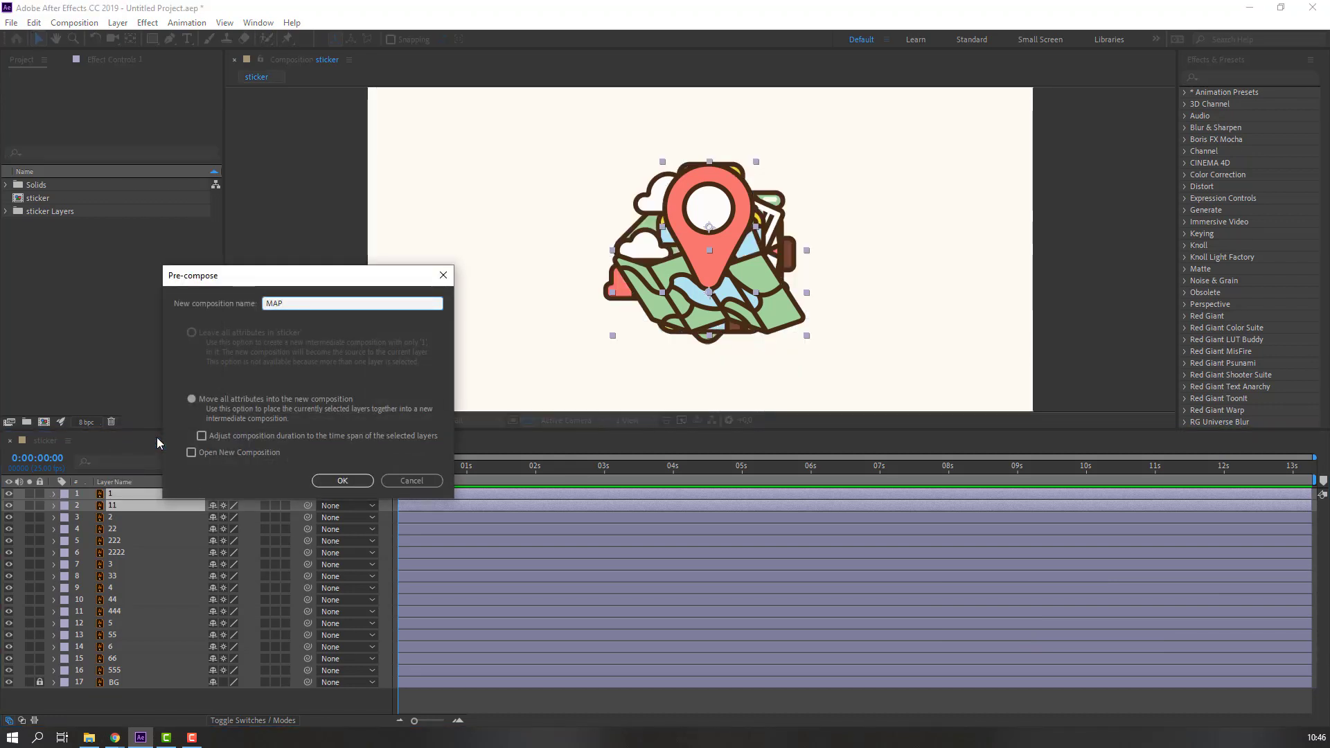
{"action": "left_click", "coordinate": [342, 480]}
Check layers 2, 22, 222 and 2222 in isolation and pre-compose them into a composition named CLOUDS
{"action": "left_click", "coordinate": [114, 506]}
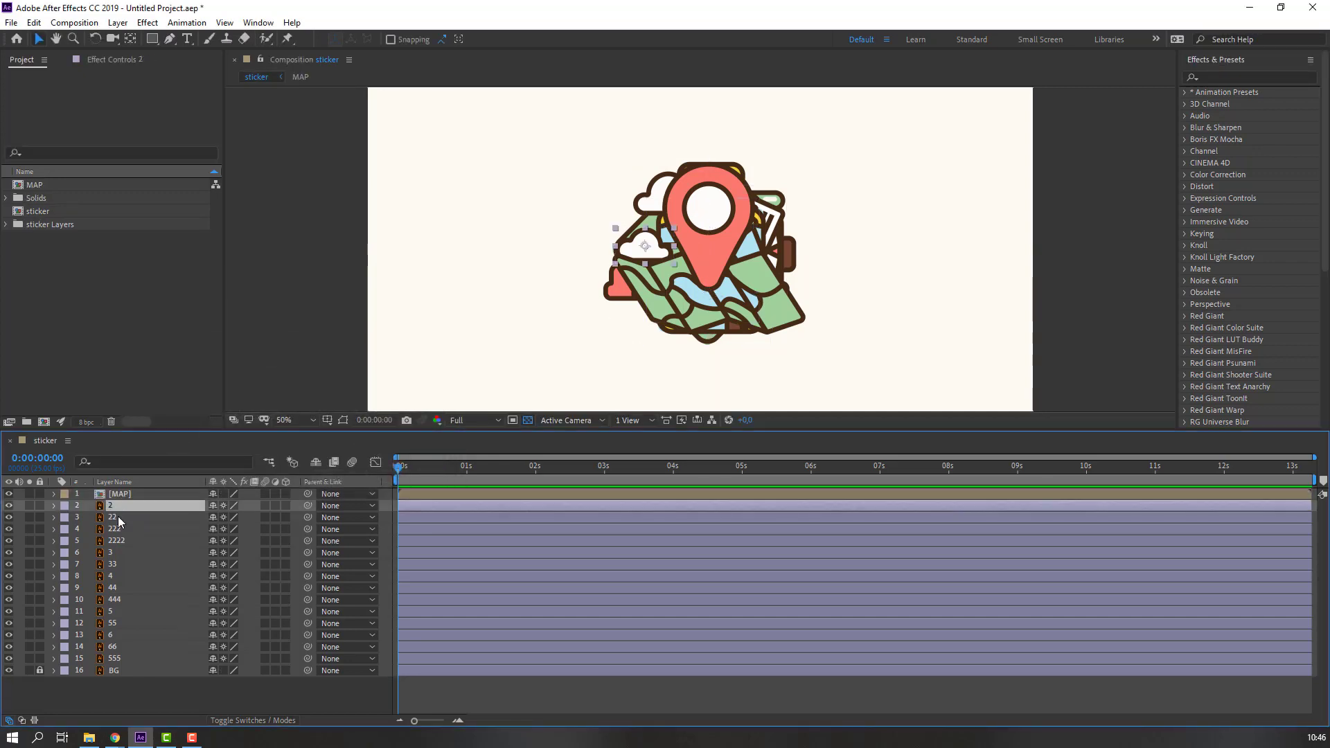
{"action": "left_click", "coordinate": [117, 543], "text": "shift"}
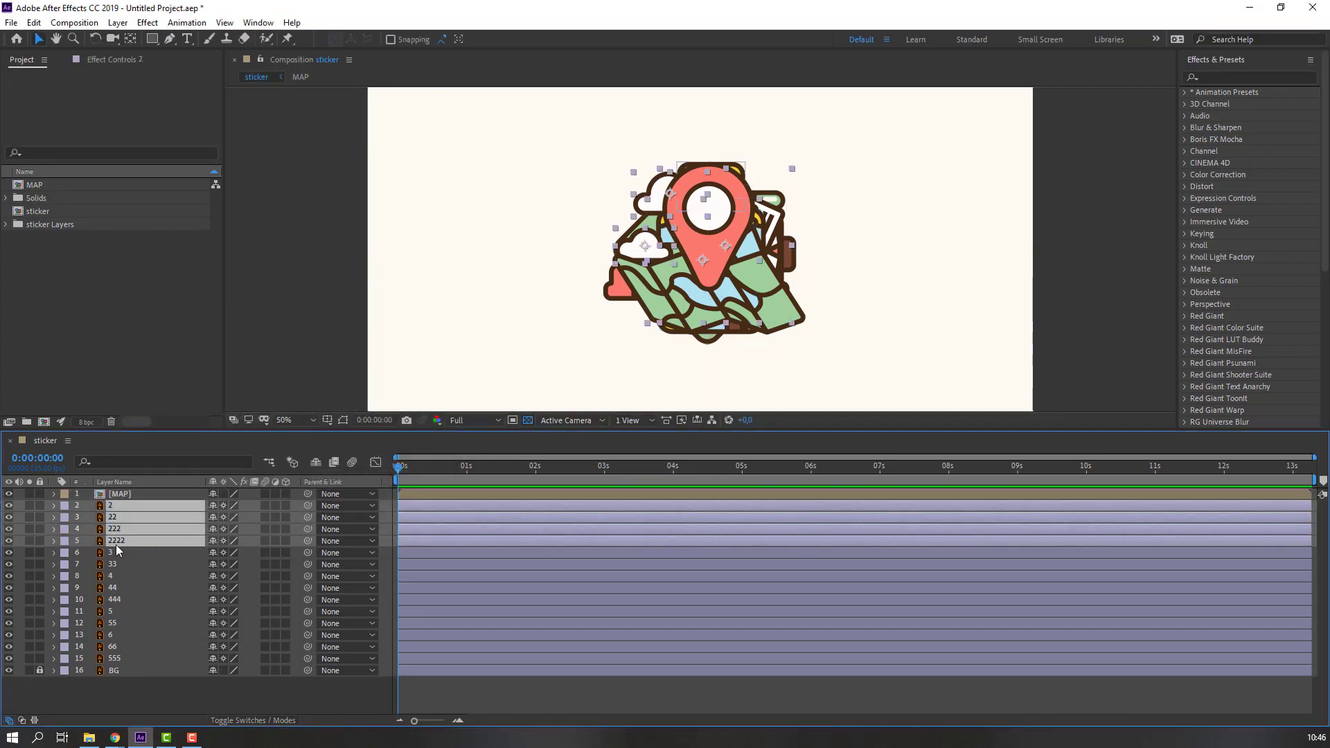
{"action": "left_click", "coordinate": [30, 506]}
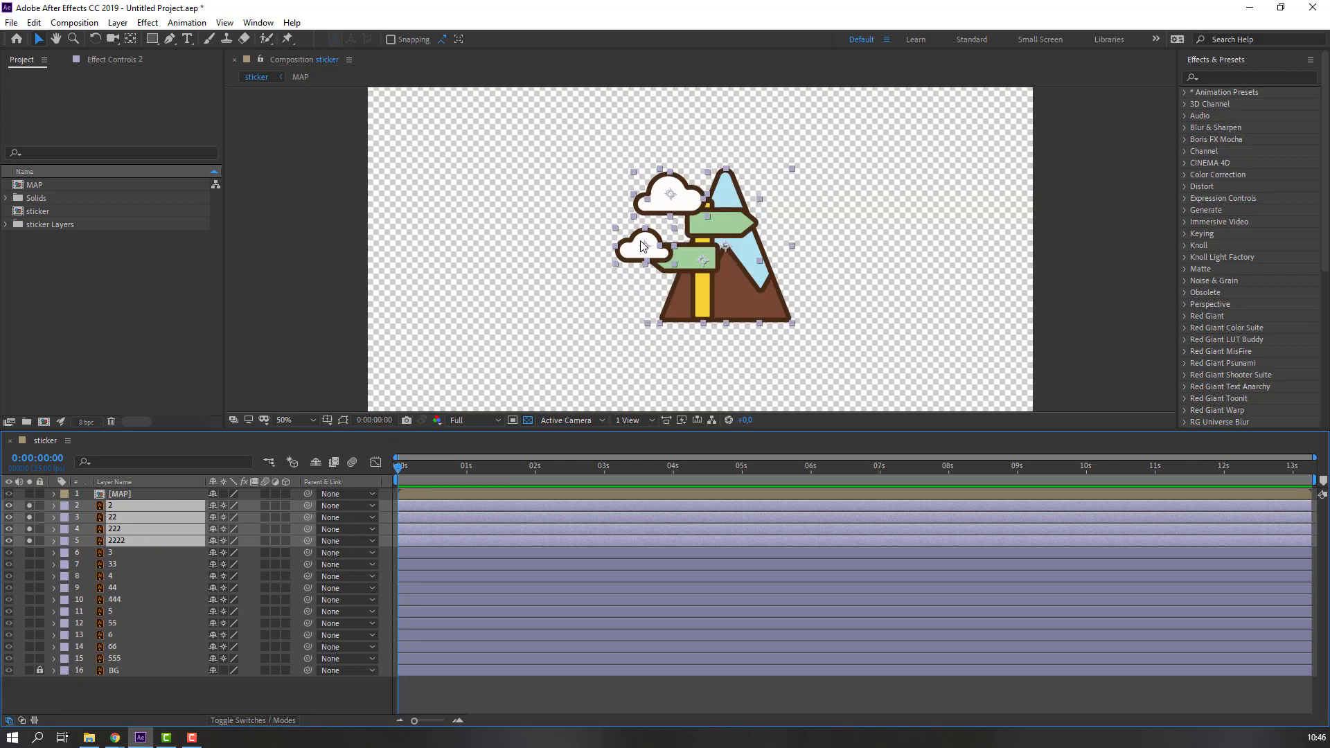
{"action": "left_click", "coordinate": [29, 541]}
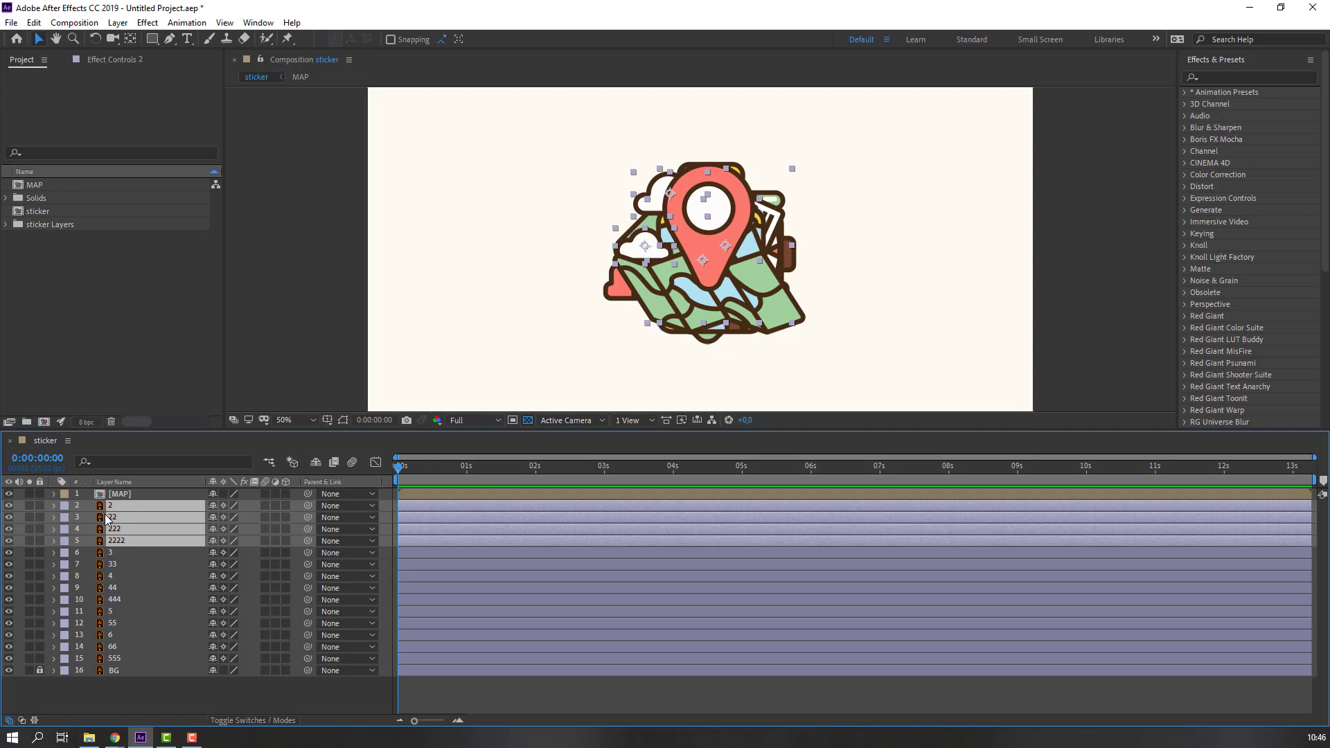
{"action": "right_click", "coordinate": [106, 527]}
{"action": "left_click", "coordinate": [157, 454]}
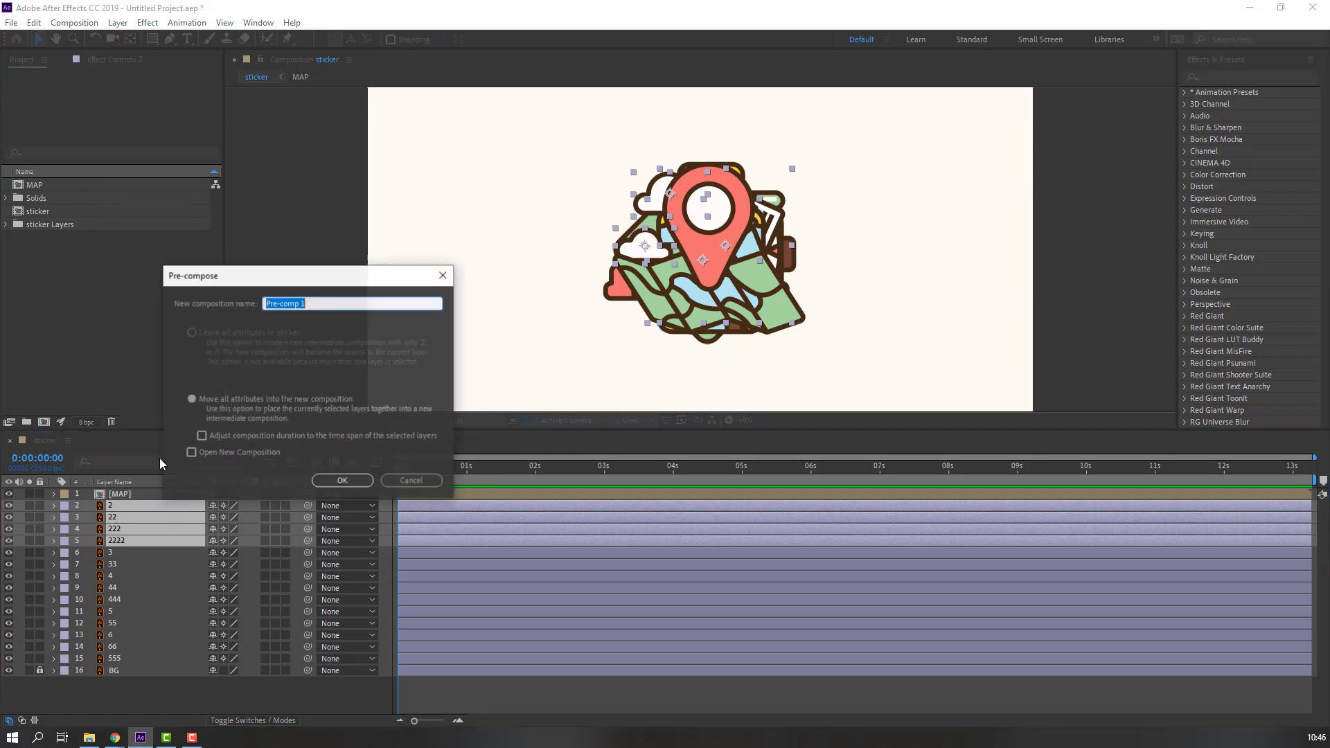
{"action": "type", "text": "CLOUDS"}
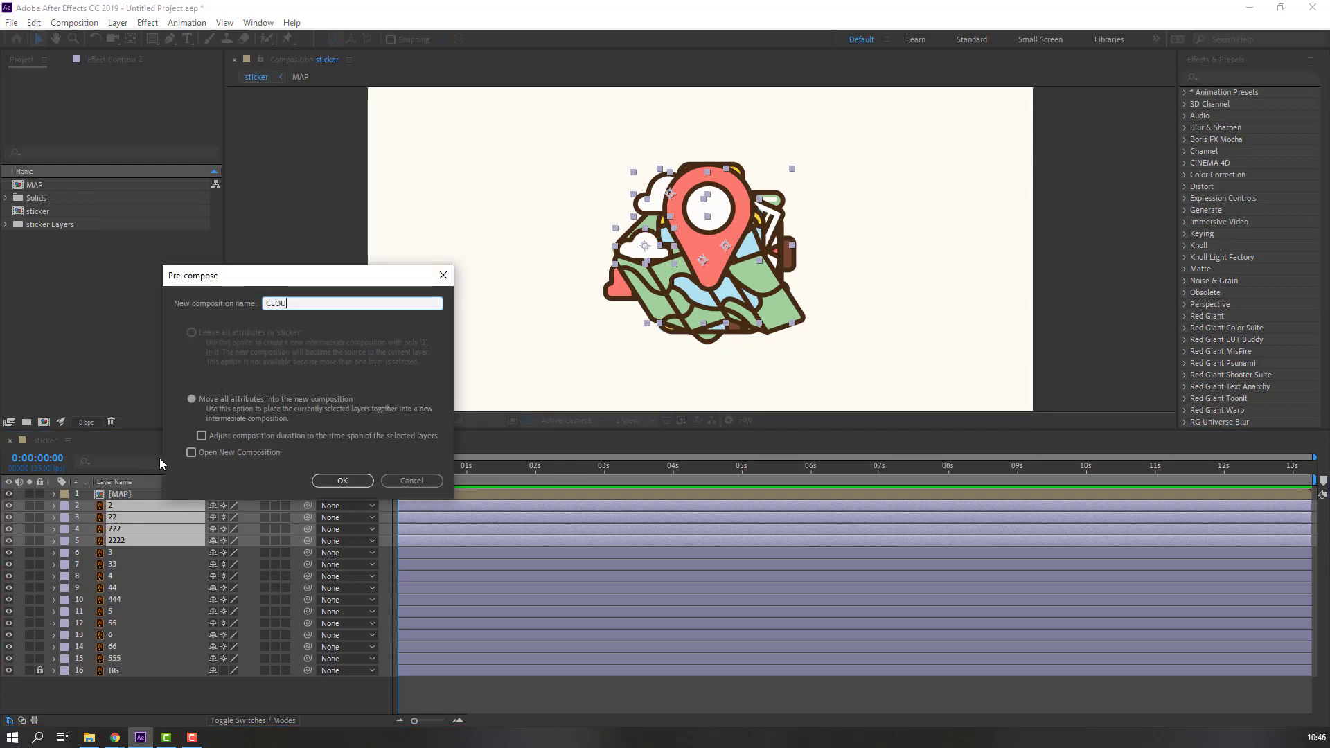
{"action": "left_click", "coordinate": [318, 480]}
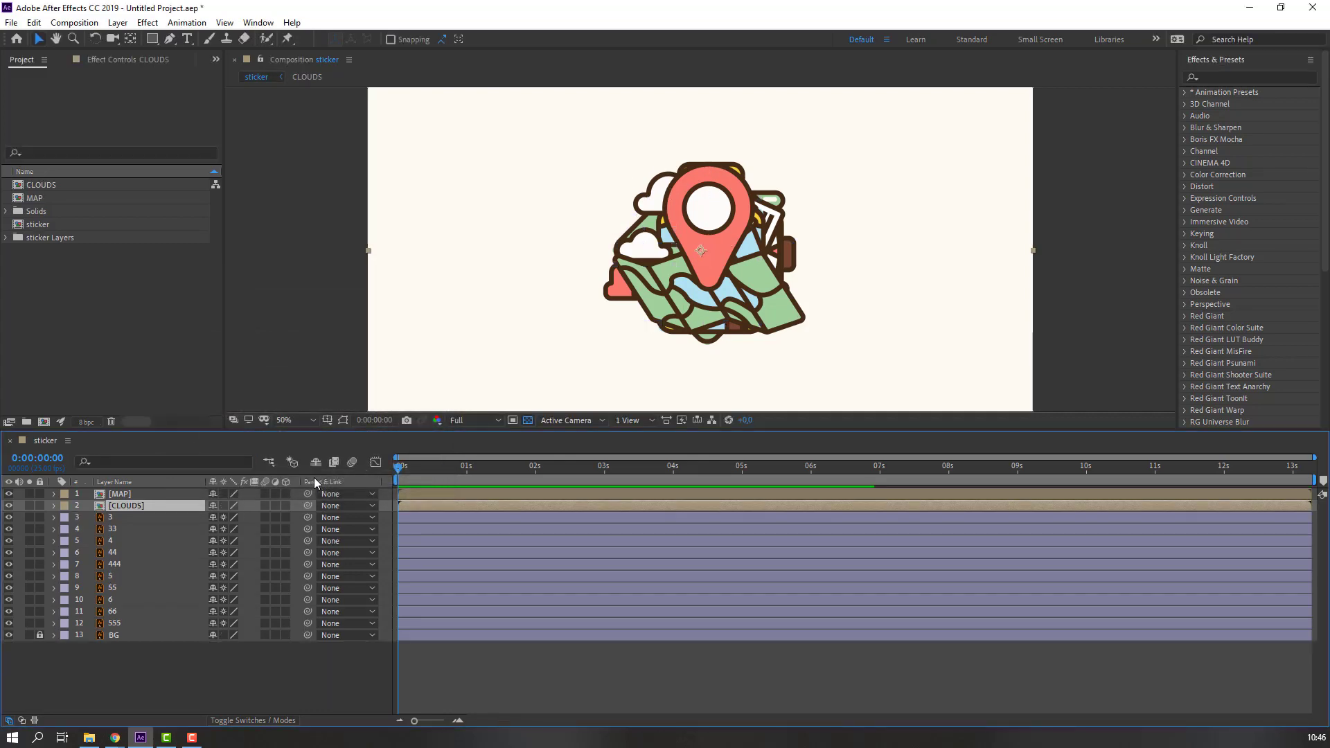
Check the suitcase layers 3 and 33 in isolation and pre-compose them into a composition named BAG
{"action": "left_click", "coordinate": [118, 517]}
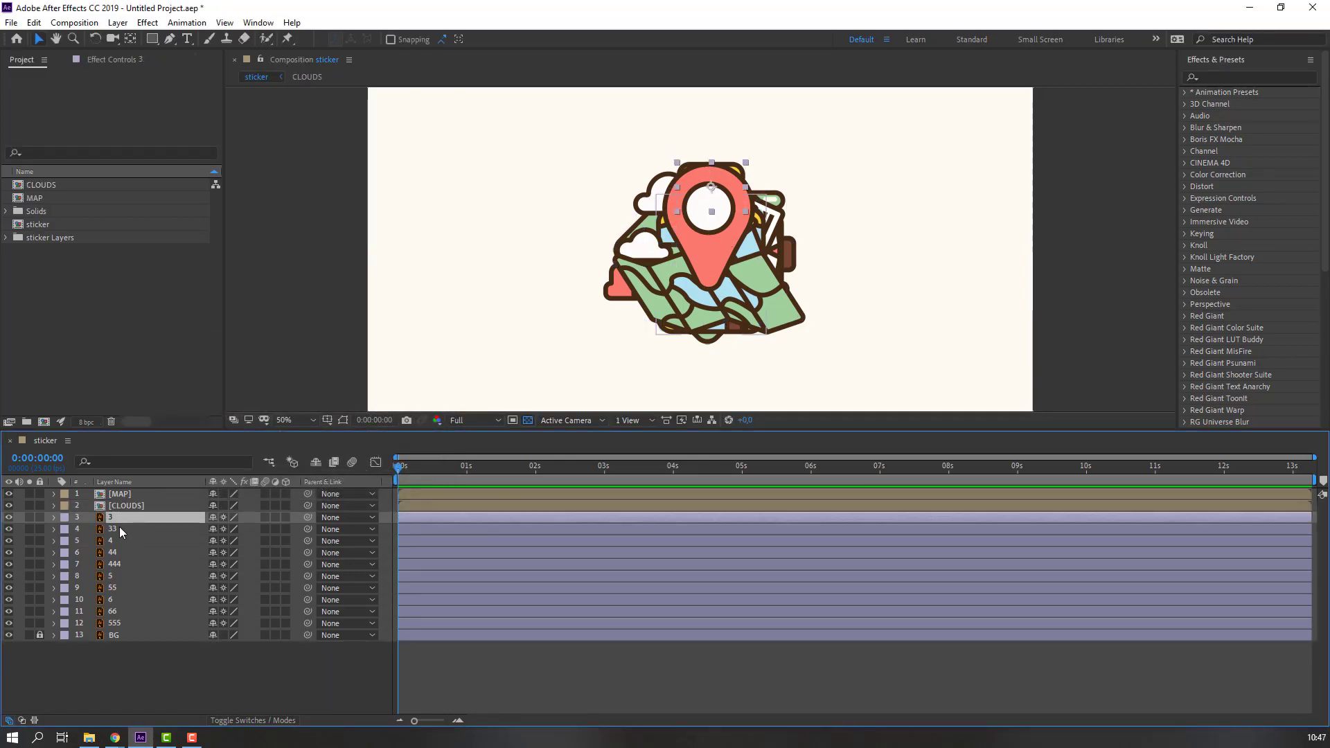
{"action": "left_click", "coordinate": [135, 530], "text": "shift"}
{"action": "left_click", "coordinate": [29, 517]}
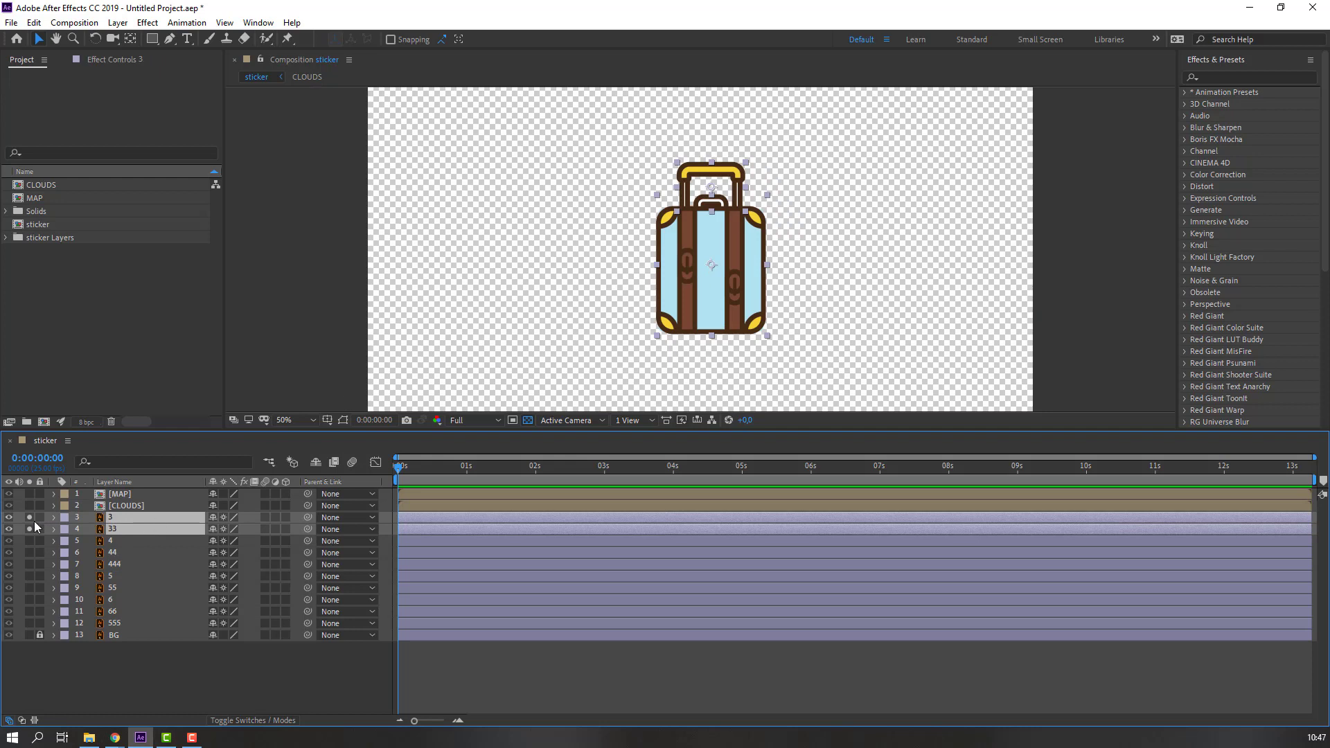
{"action": "left_click", "coordinate": [29, 528]}
{"action": "right_click", "coordinate": [127, 525]}
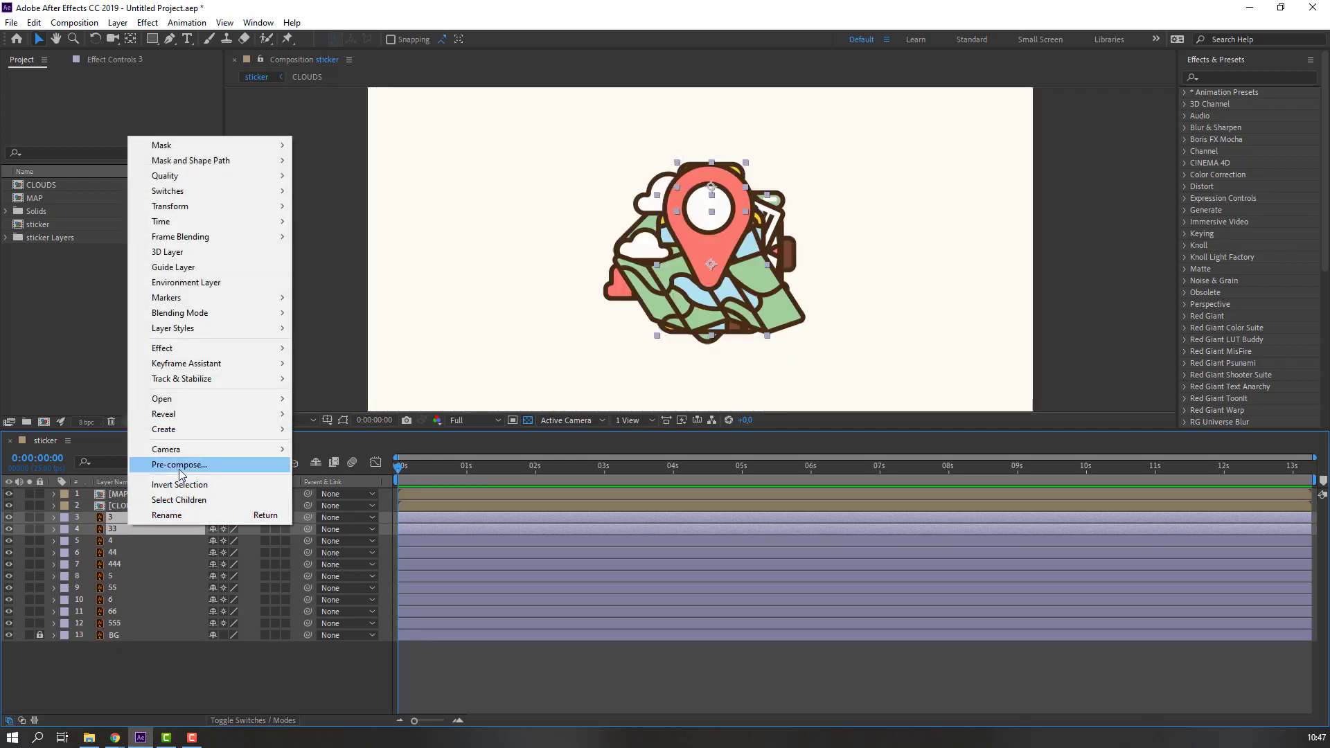
{"action": "left_click", "coordinate": [180, 471]}
{"action": "type", "text": "BAG"}
{"action": "left_click", "coordinate": [342, 480]}
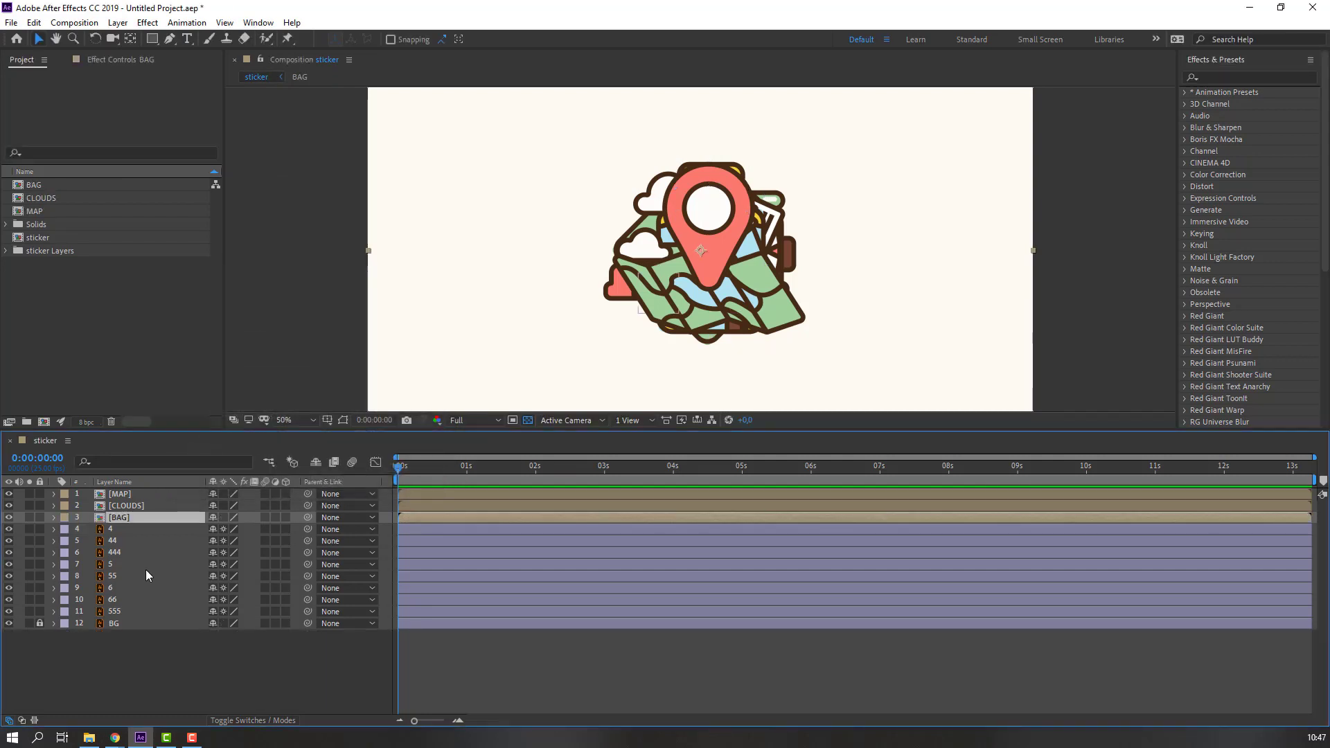
Check layers 4, 44 and 444 in isolation and pre-compose them into a composition named PASSPORT
{"action": "left_click", "coordinate": [116, 530]}
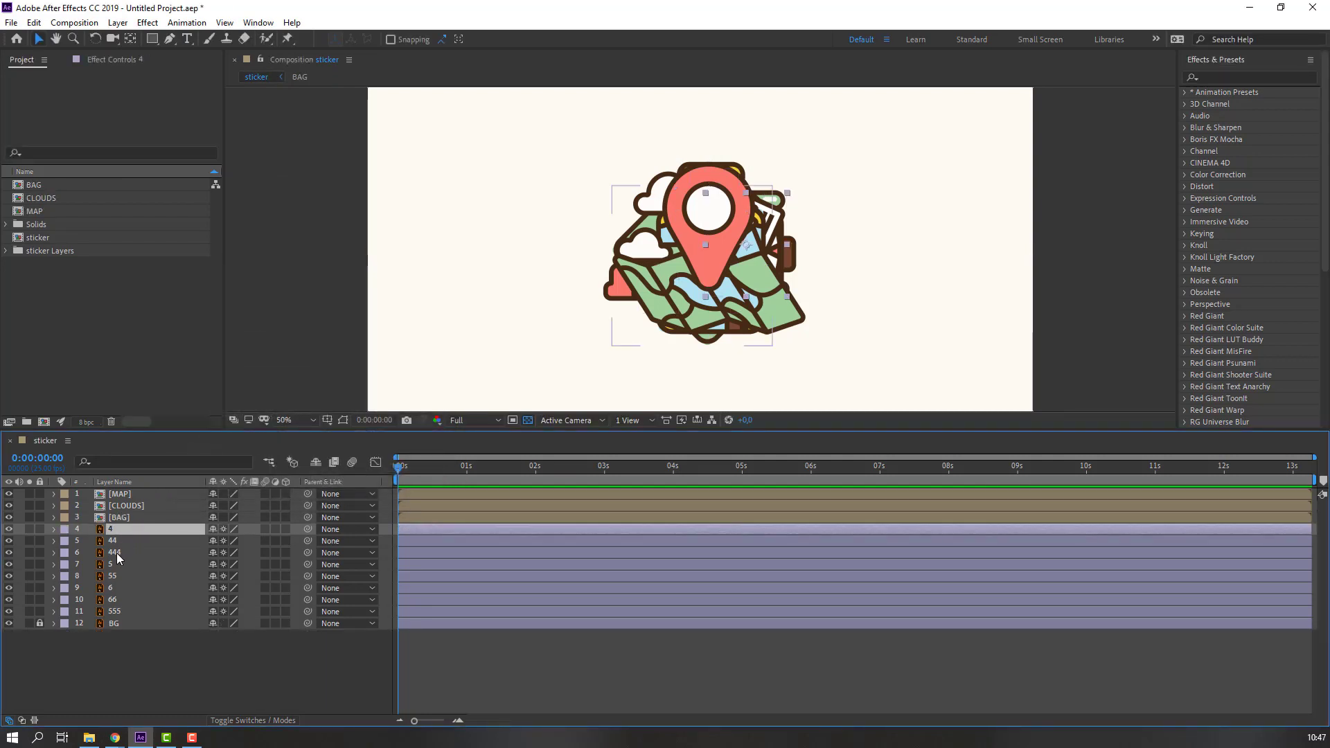
{"action": "left_click", "coordinate": [132, 552], "text": "shift"}
{"action": "left_click", "coordinate": [28, 529]}
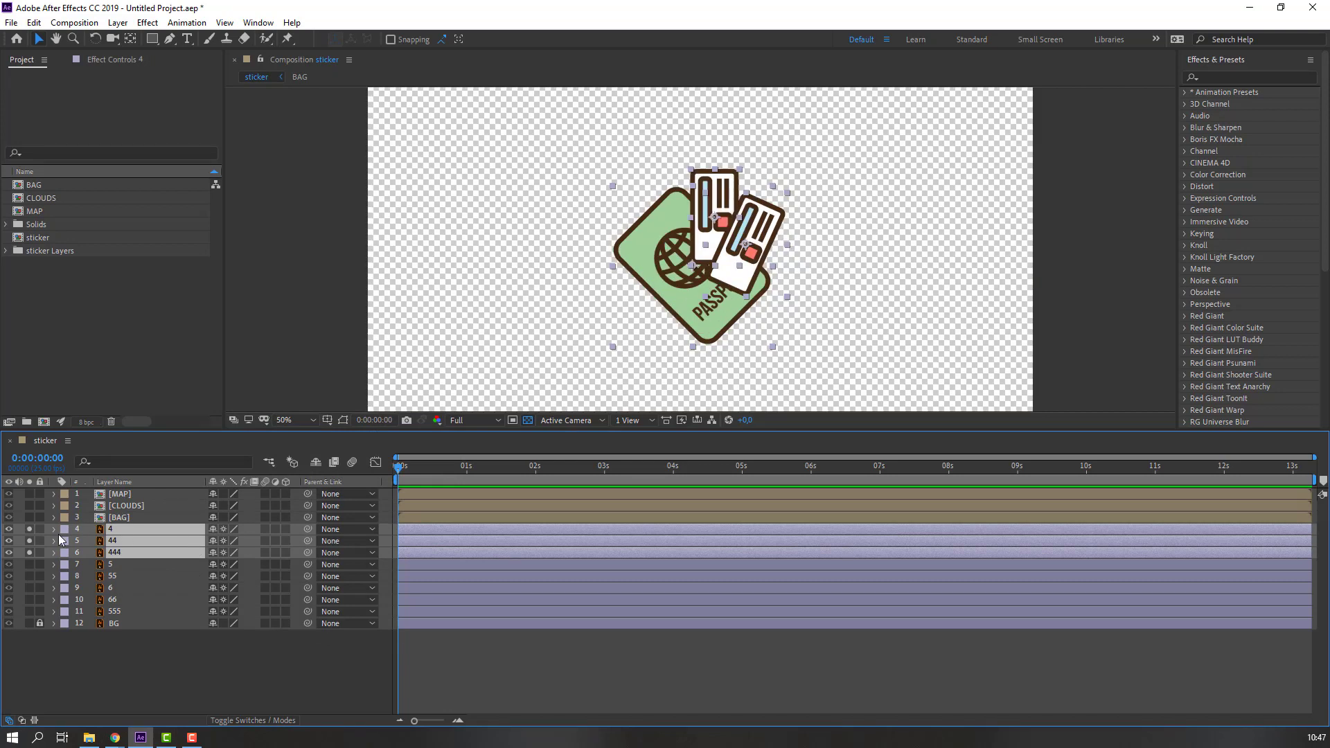
{"action": "left_click", "coordinate": [28, 530]}
{"action": "right_click", "coordinate": [124, 541]}
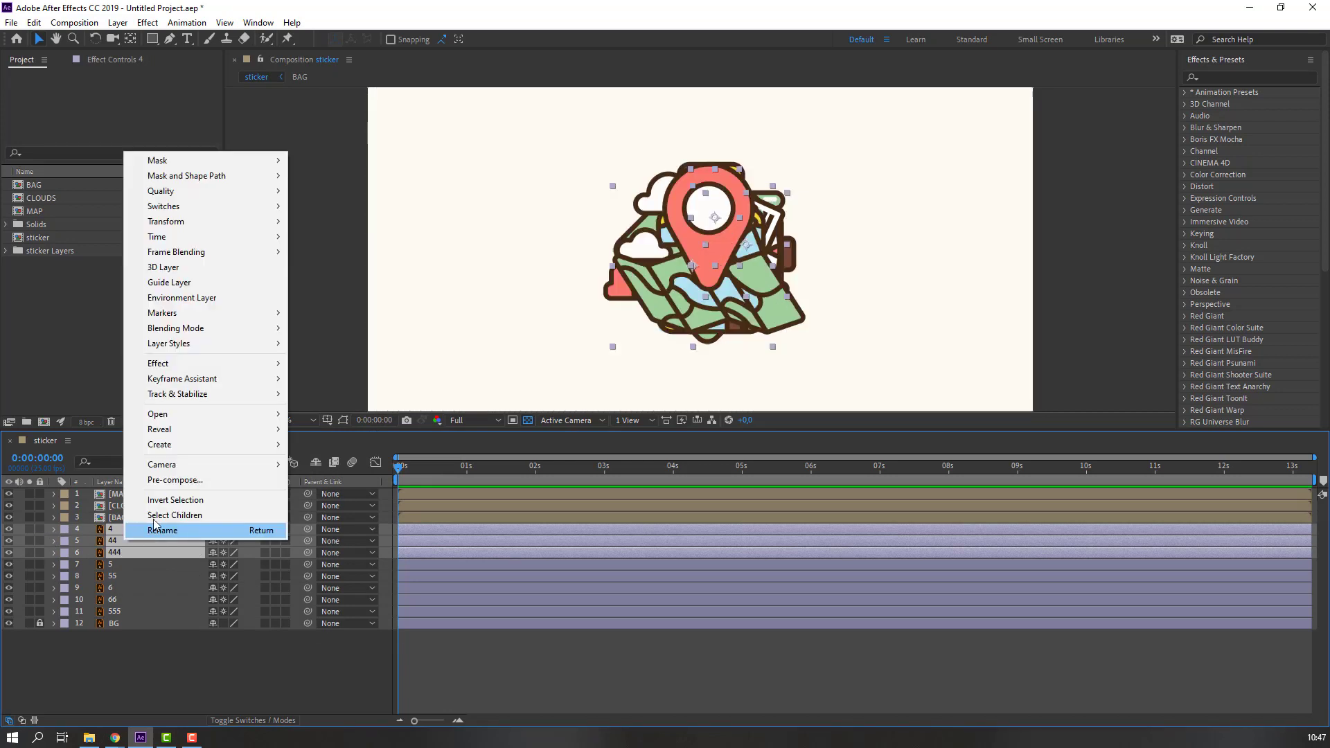
{"action": "left_click", "coordinate": [176, 484]}
{"action": "type", "text": "PASSPORT"}
{"action": "left_click", "coordinate": [343, 482]}
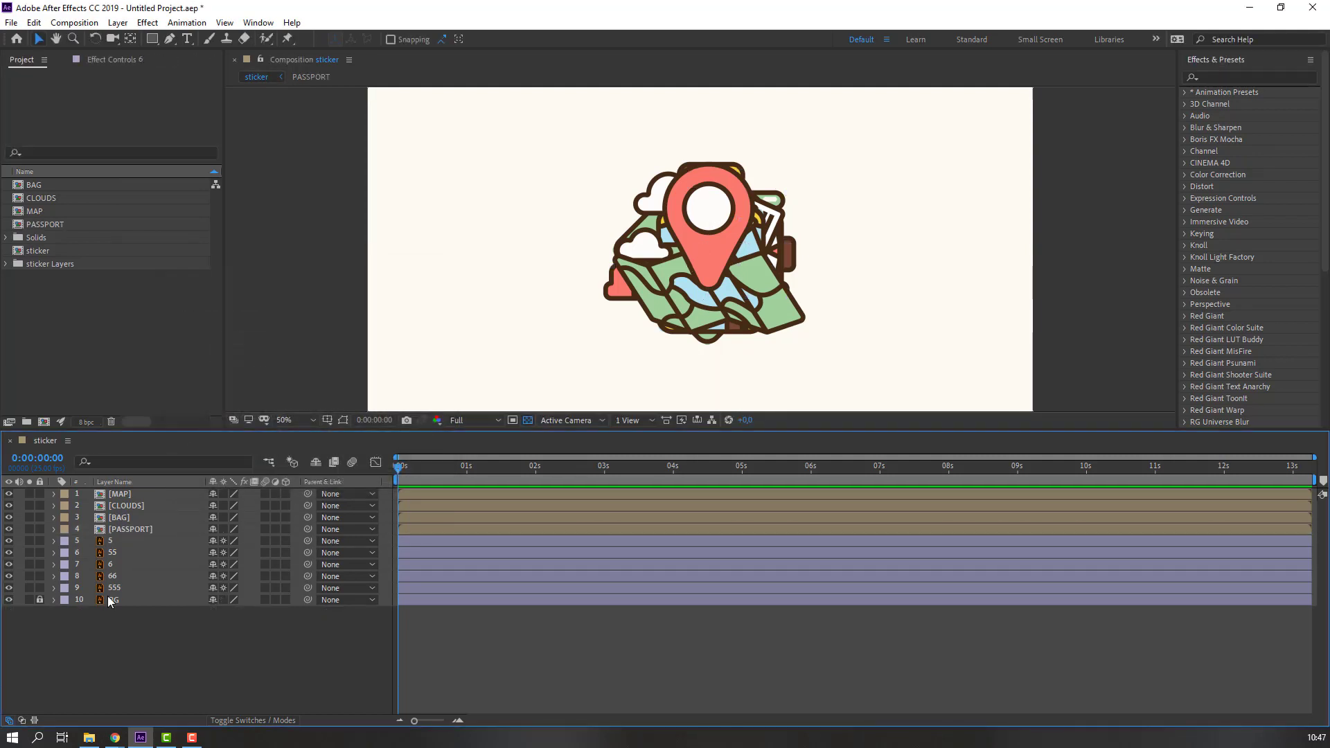
Check layers 5, 55 and 555 in isolation and pre-compose them into a composition named CAR
{"action": "left_click", "coordinate": [118, 543]}
{"action": "left_click", "coordinate": [117, 550], "text": "ctrl"}
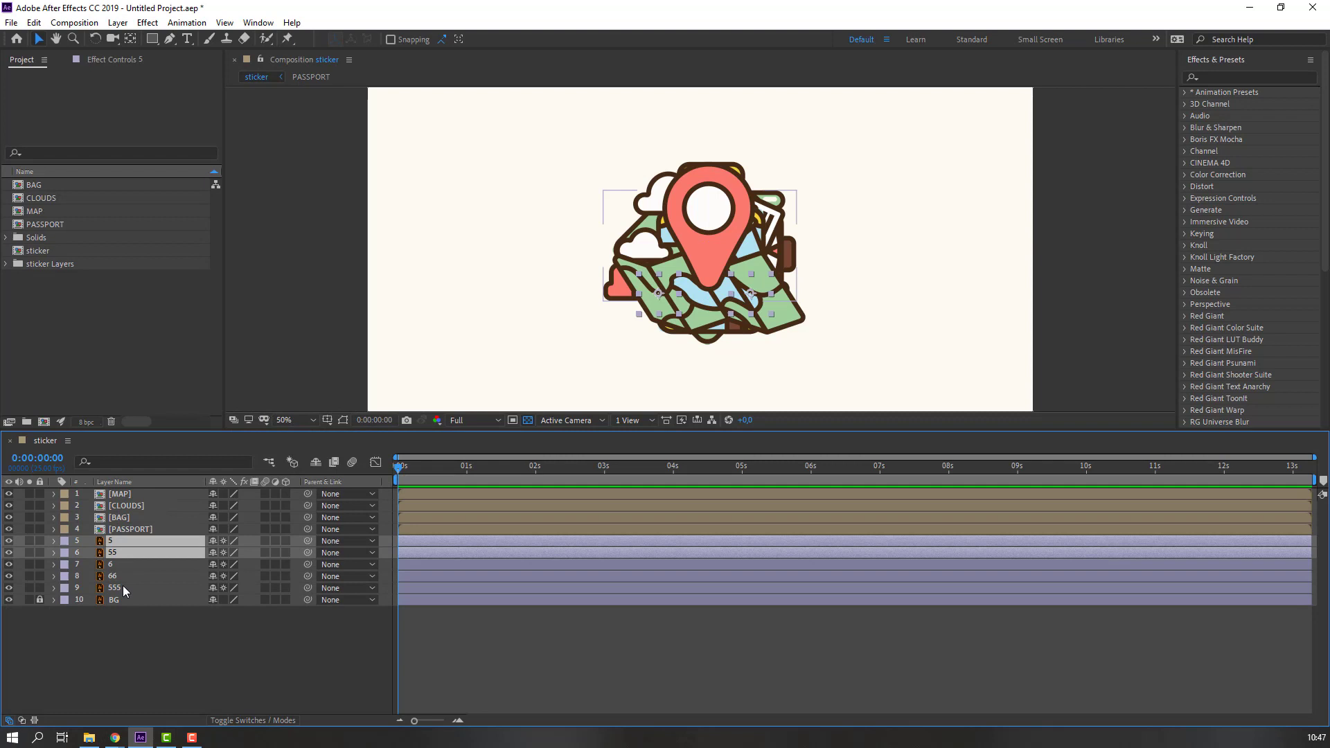
{"action": "left_click", "coordinate": [120, 587], "text": "ctrl"}
{"action": "left_click", "coordinate": [30, 542]}
{"action": "left_click", "coordinate": [30, 542]}
{"action": "right_click", "coordinate": [97, 551]}
{"action": "left_click", "coordinate": [143, 484]}
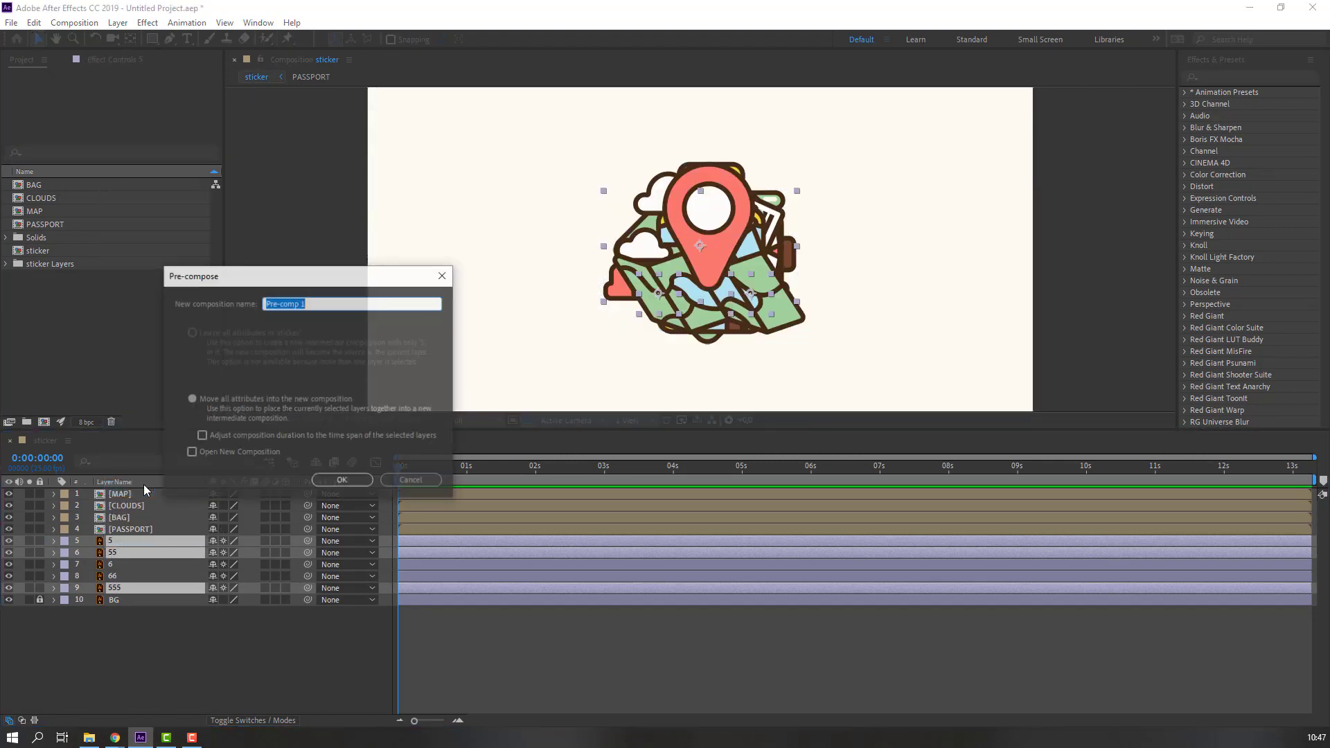
{"action": "type", "text": "CAR"}
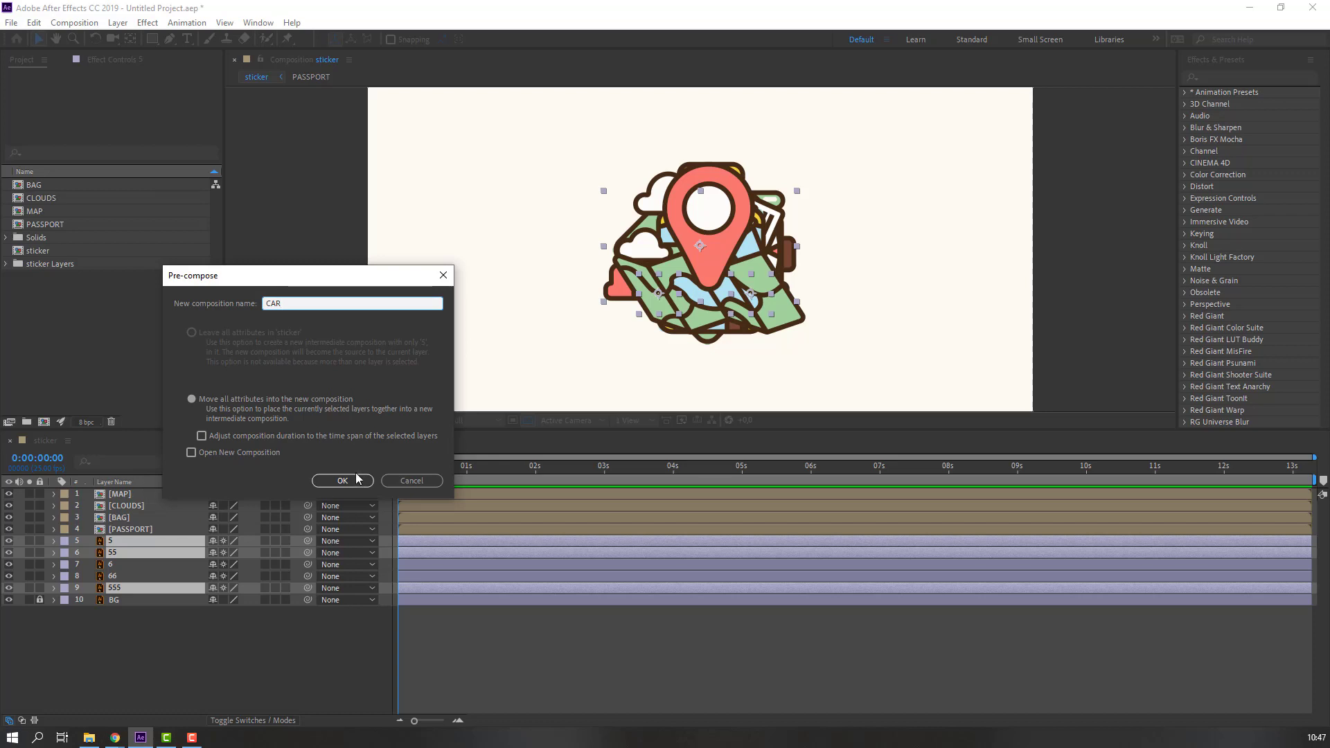
{"action": "left_click", "coordinate": [353, 478]}
Check layers 6 and 66 in isolation and pre-compose them into a composition named COMPAS
{"action": "left_click", "coordinate": [110, 554]}
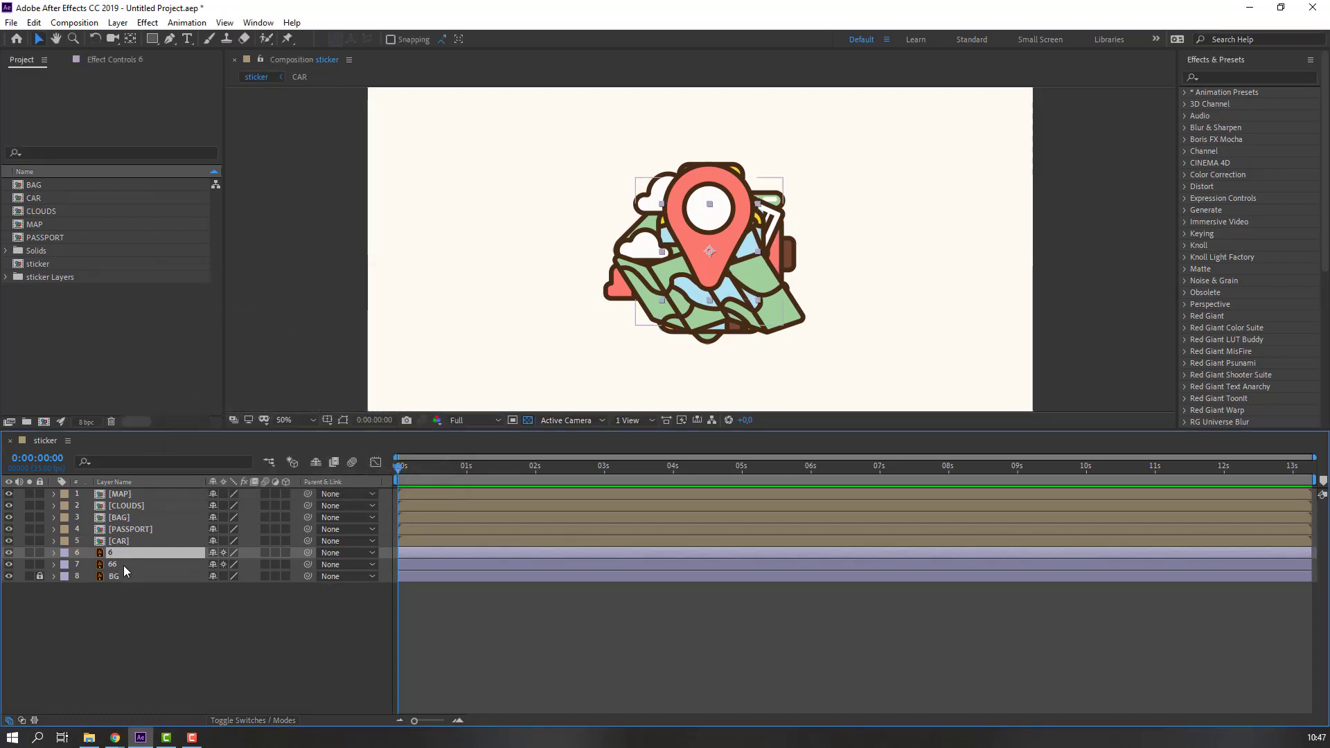
{"action": "left_click", "coordinate": [119, 565], "text": "shift"}
{"action": "left_click", "coordinate": [30, 553]}
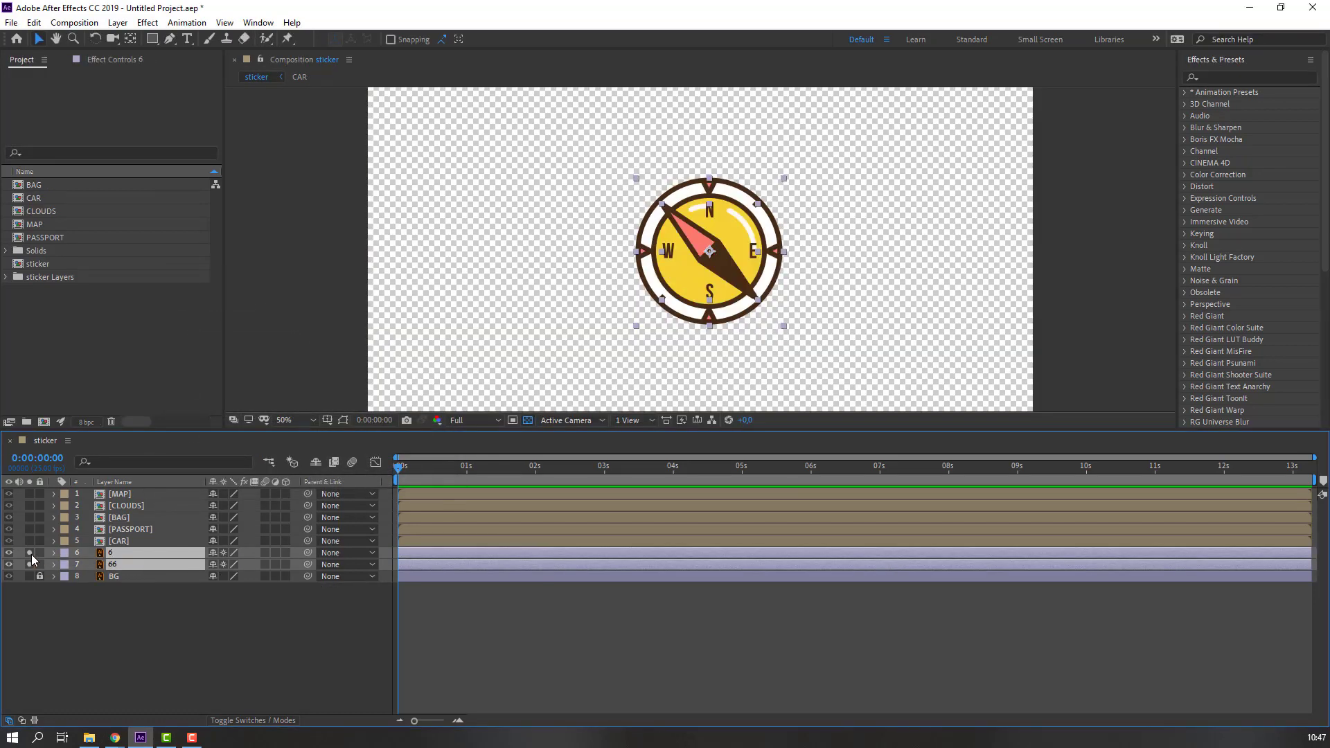
{"action": "left_click", "coordinate": [30, 553]}
{"action": "right_click", "coordinate": [115, 556]}
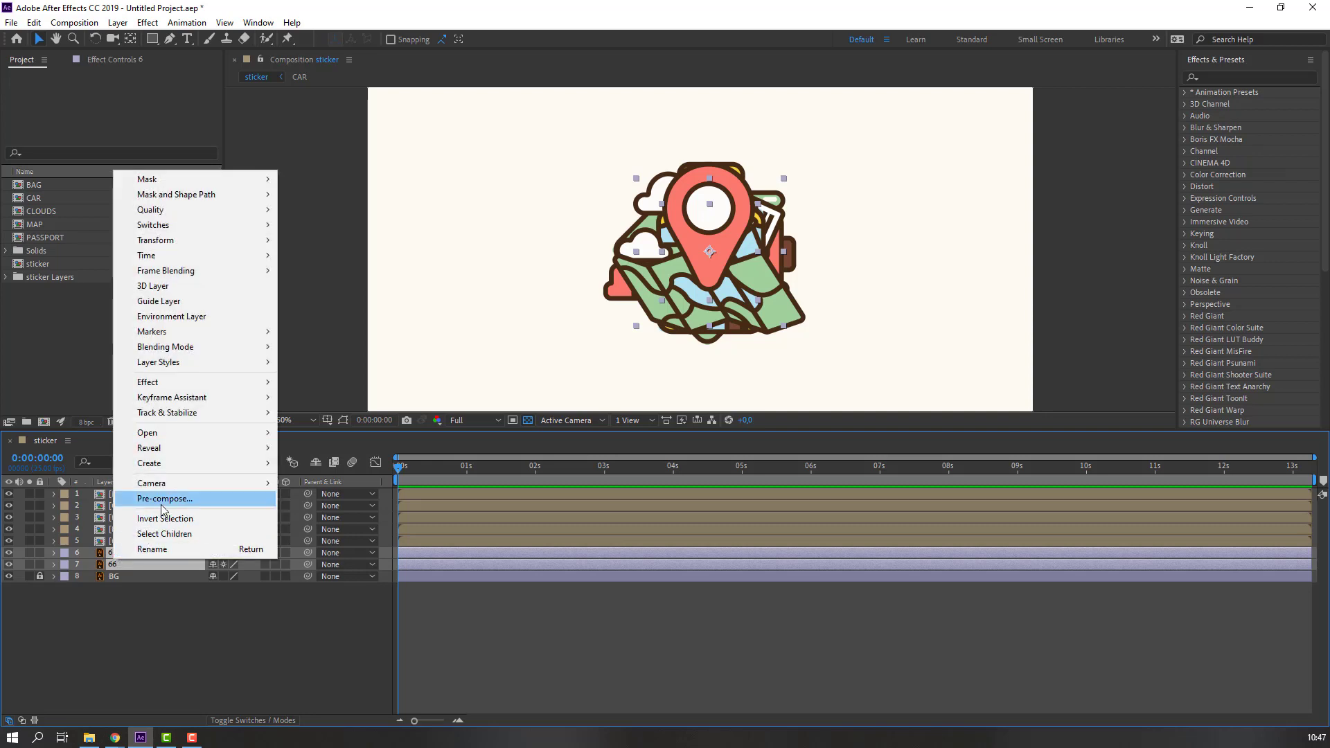
{"action": "left_click", "coordinate": [162, 504]}
{"action": "type", "text": "COMPAS"}
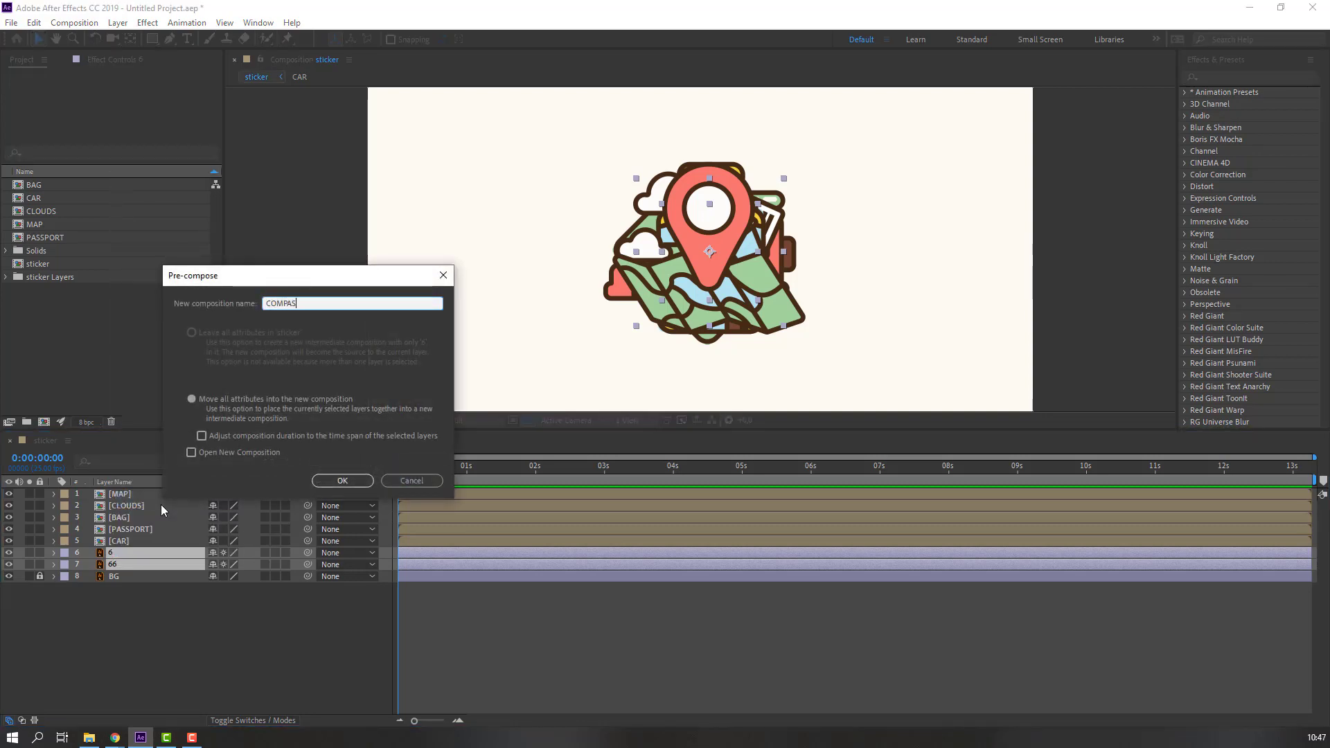
{"action": "left_click", "coordinate": [330, 480]}
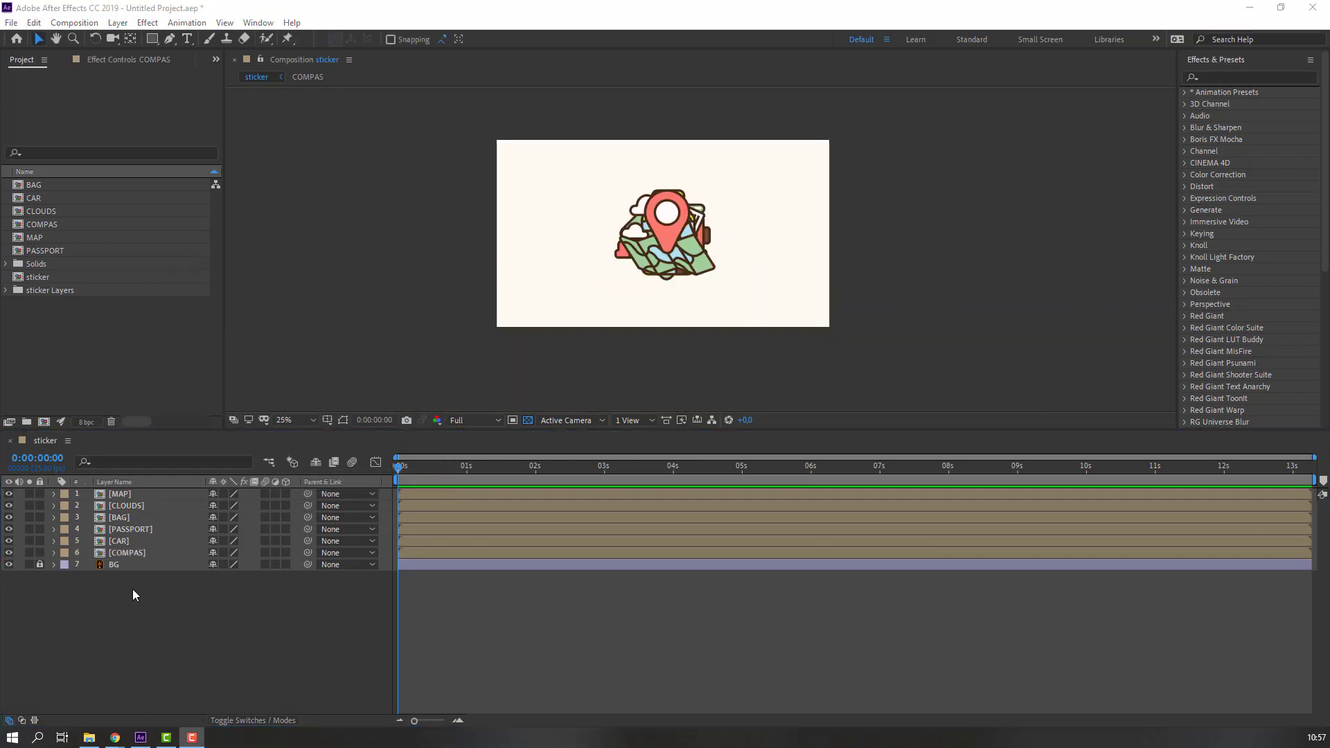
Add starting Rotation keyframes at 0:00:00:00 to all six pre-composed layers, from MAP to COMPAS
{"action": "left_click", "coordinate": [126, 553]}
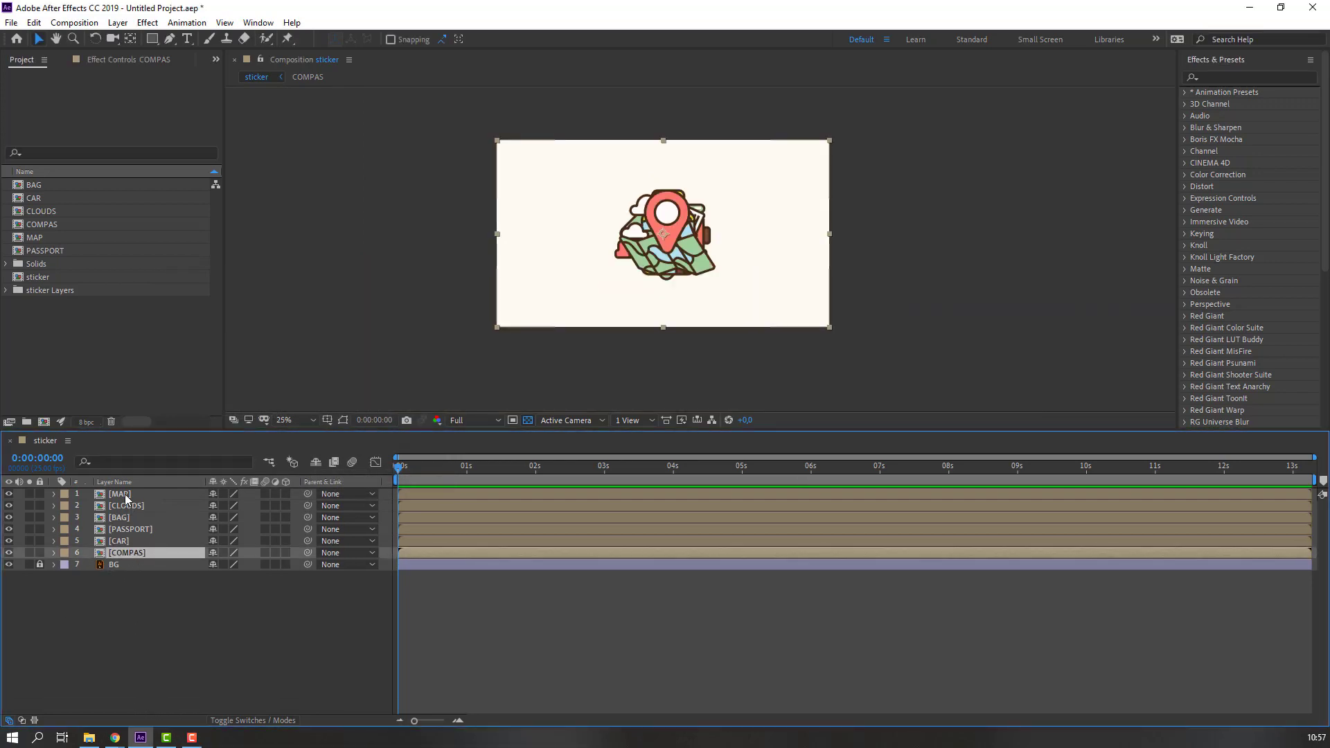
{"action": "left_click", "coordinate": [127, 494], "text": "shift"}
{"action": "key", "text": "r"}
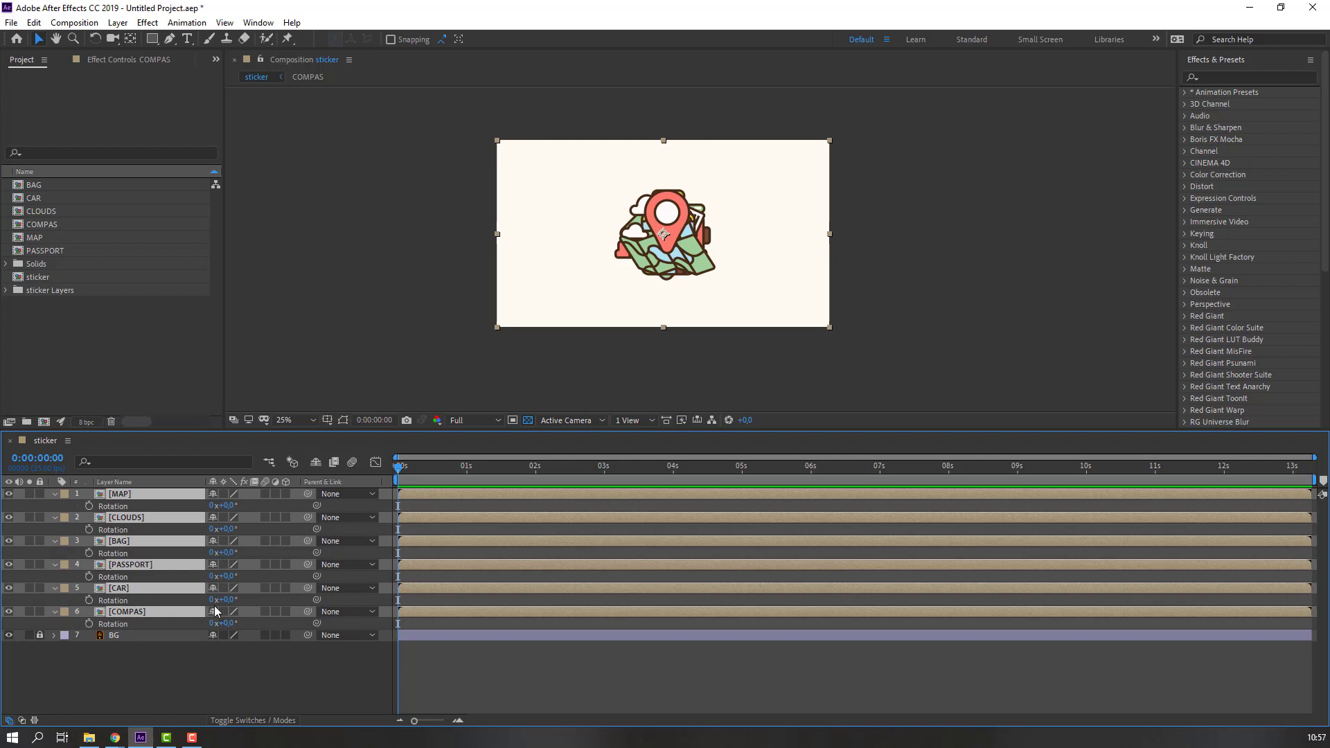
{"action": "left_click", "coordinate": [89, 506]}
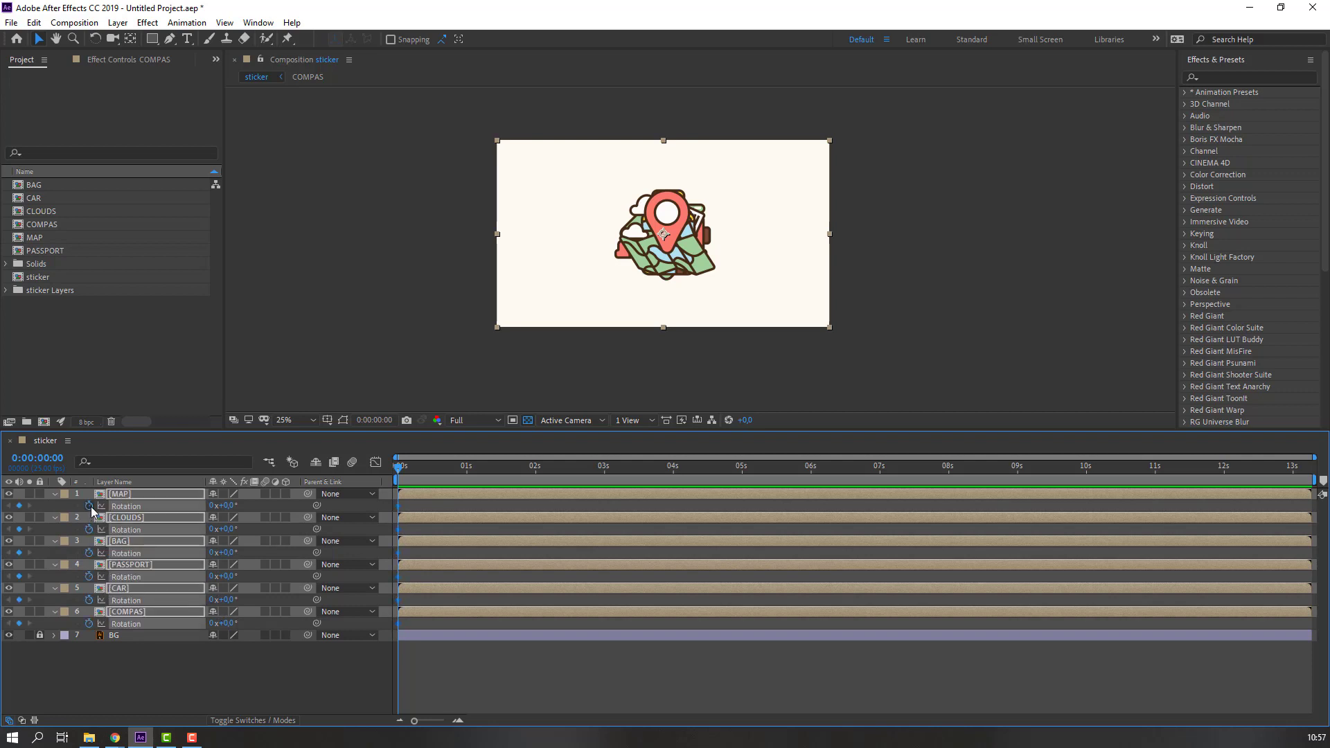
At 0:00:00:10, set the rotation of all six pre-composed layers to -14°
{"action": "key", "text": "shift+Page_Down"}
{"action": "left_click", "coordinate": [226, 507]}
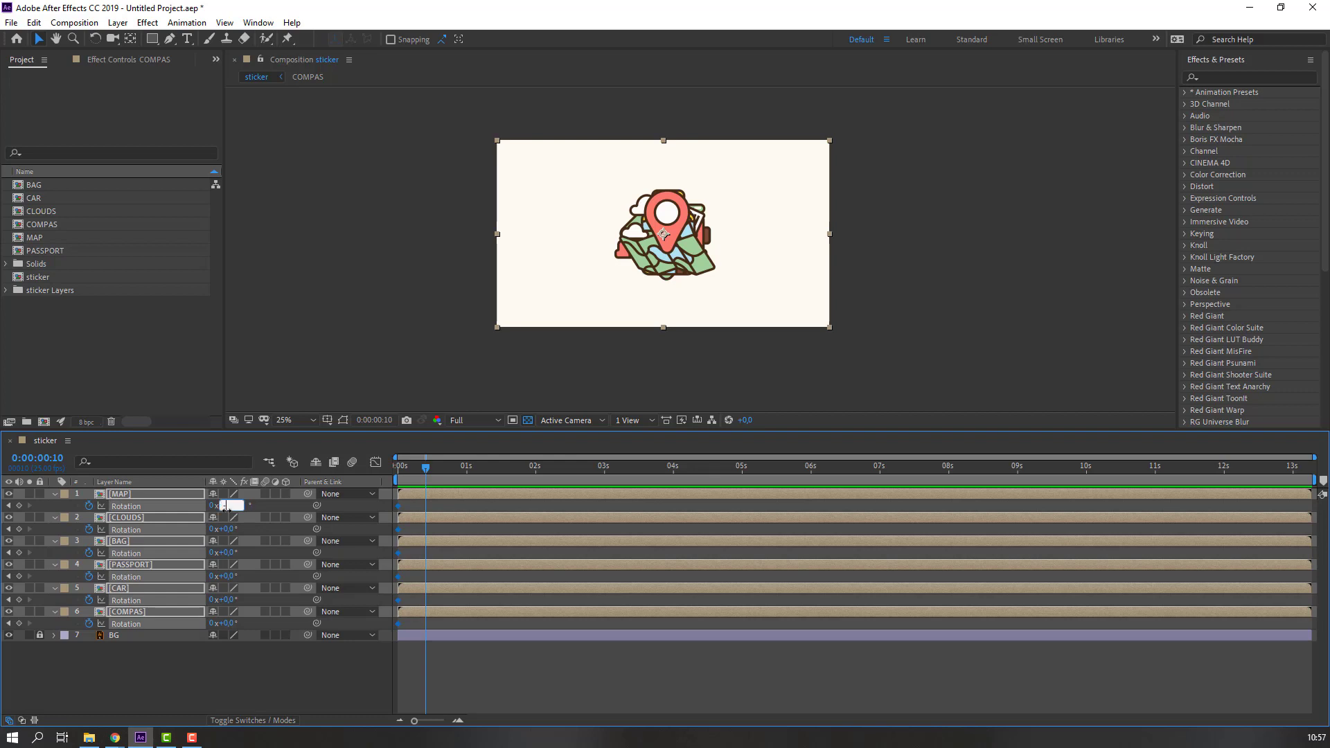
{"action": "type", "text": "-14"}
{"action": "key", "text": "Return"}
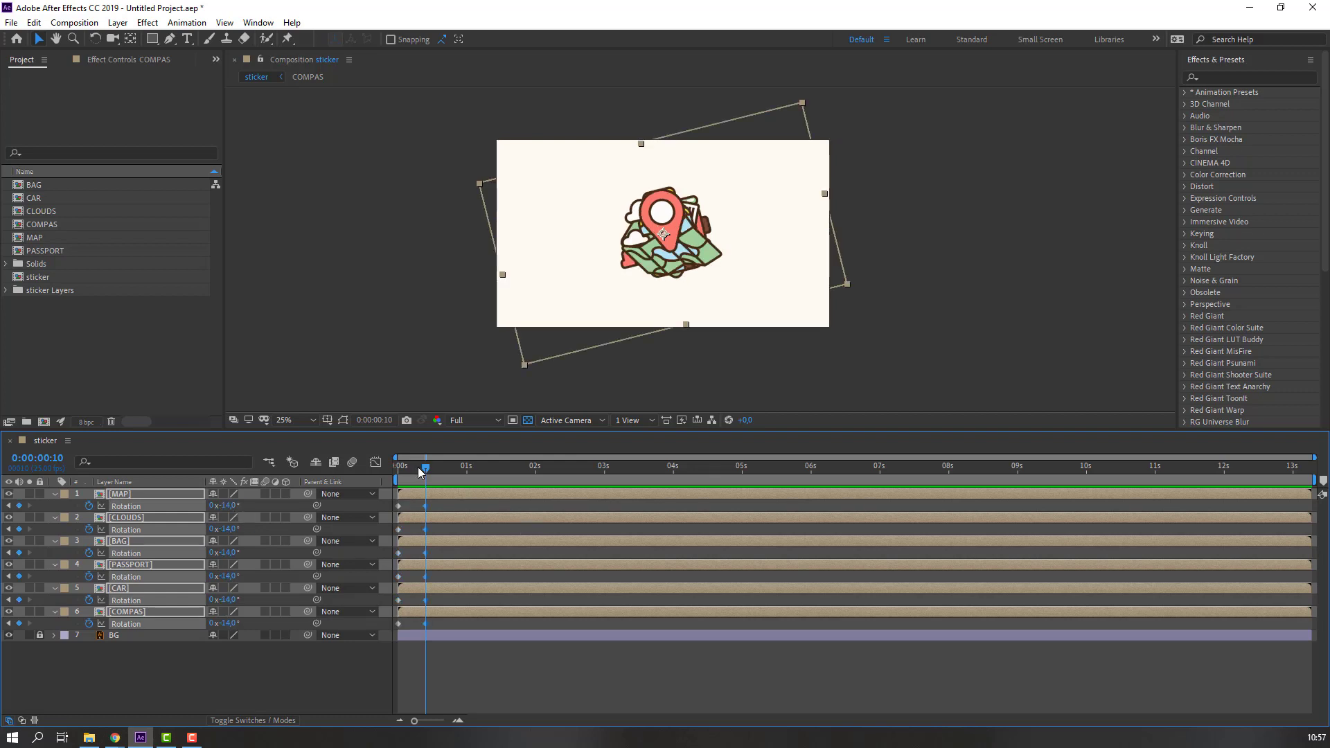
At 0:00:01:00, set the rotation of all six pre-composed layers to 1x+6°
{"action": "left_click_drag", "start_coordinate": [425, 472], "coordinate": [468, 475]}
{"action": "left_click_drag", "start_coordinate": [228, 512], "coordinate": [498, 518]}
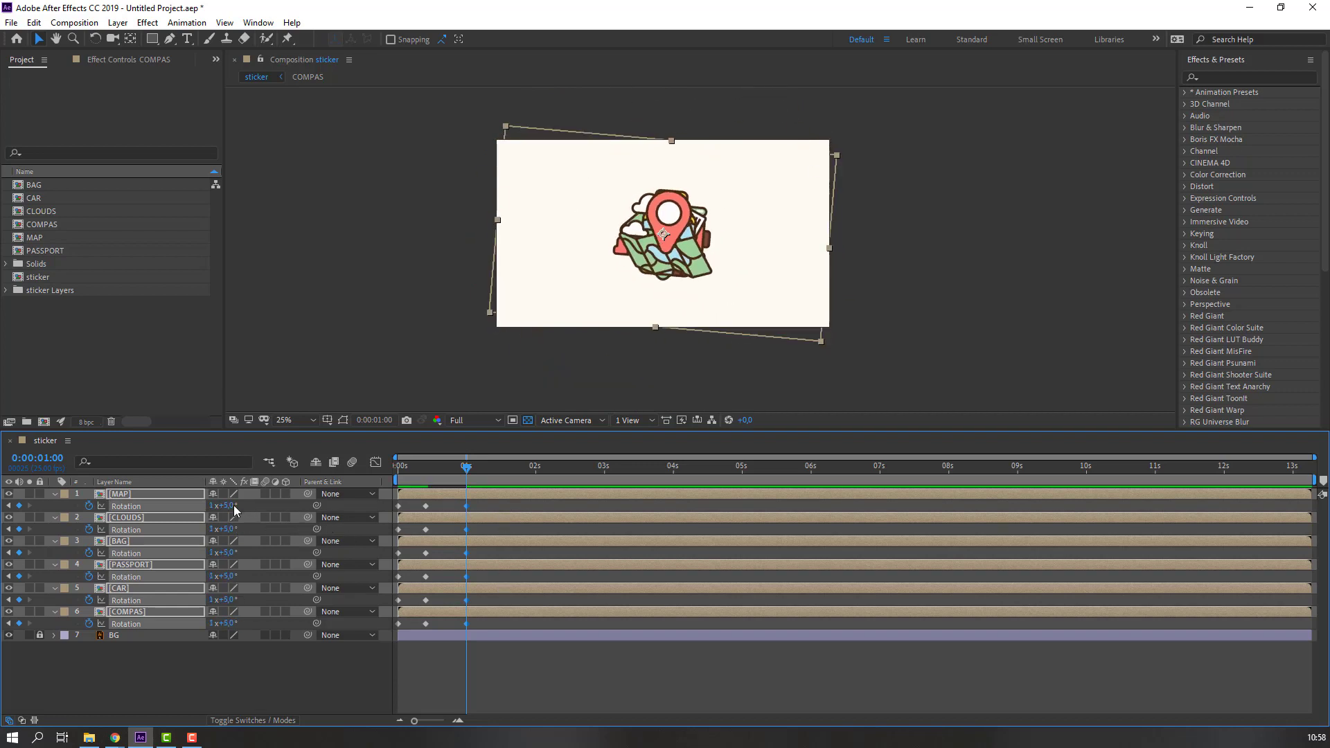
{"action": "left_click", "coordinate": [229, 507]}
{"action": "key", "text": "Return"}
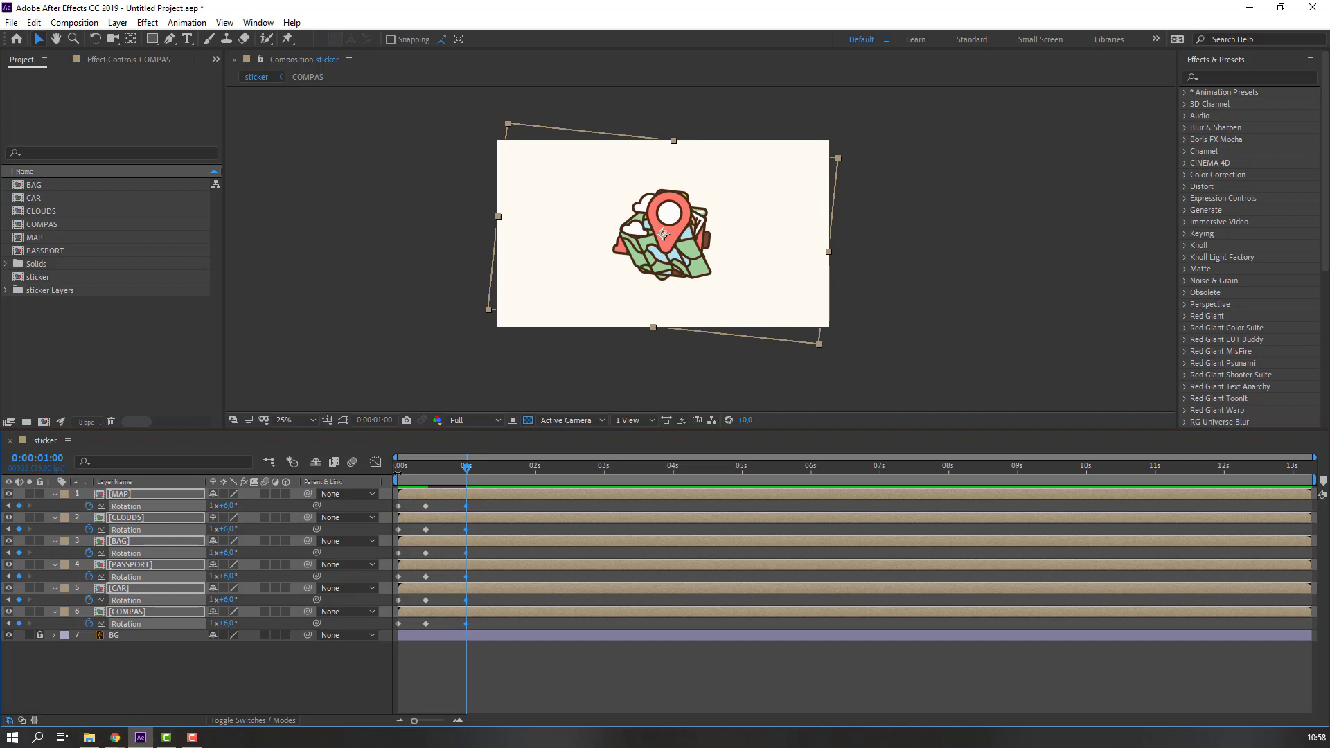
At 0:00:01:06, set the rotation of all six pre-composed layers to 1x-3°
{"action": "left_click_drag", "start_coordinate": [466, 475], "coordinate": [483, 475]}
{"action": "left_click", "coordinate": [229, 508]}
{"action": "type", "text": "3"}
{"action": "key", "text": "Return"}
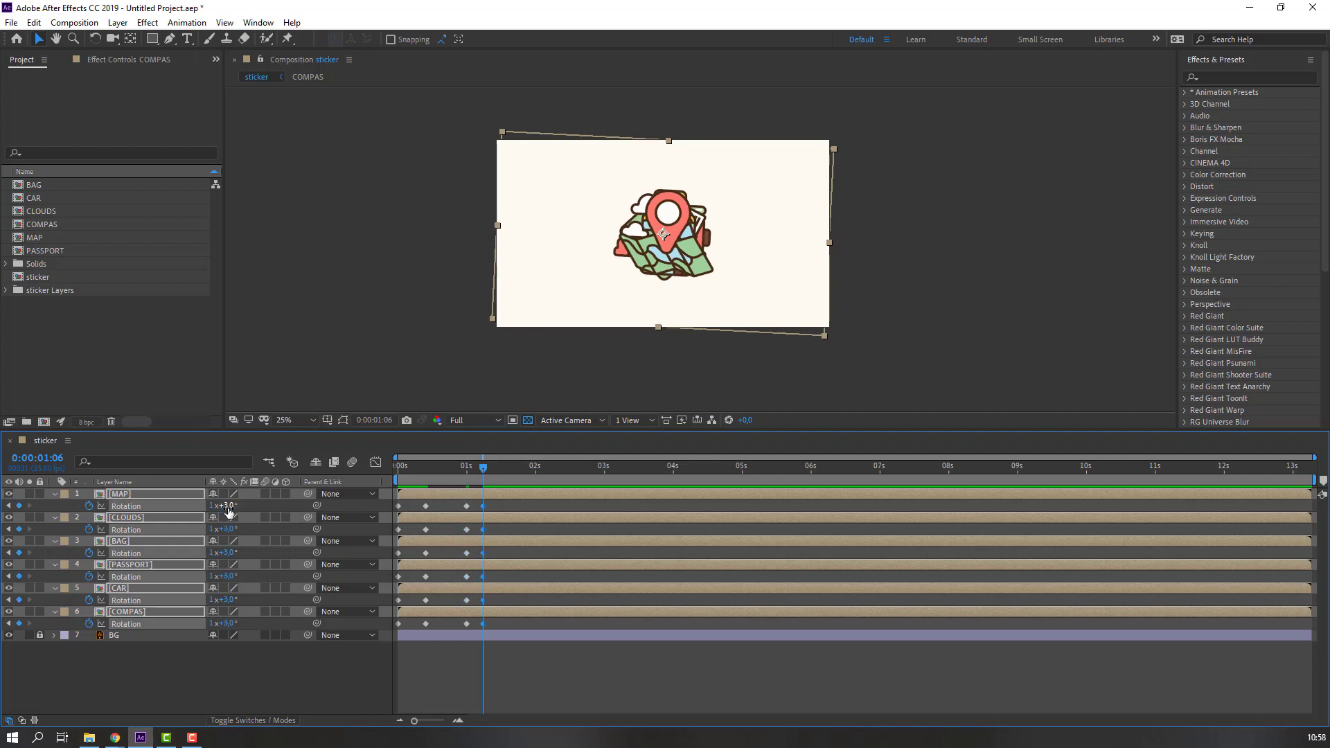
{"action": "left_click", "coordinate": [231, 507]}
{"action": "type", "text": "-3"}
{"action": "key", "text": "Return"}
At 0:00:01:11, set the rotation of all six pre-composed layers to 1x+0° and preview the animation
{"action": "left_click_drag", "start_coordinate": [490, 466], "coordinate": [498, 467]}
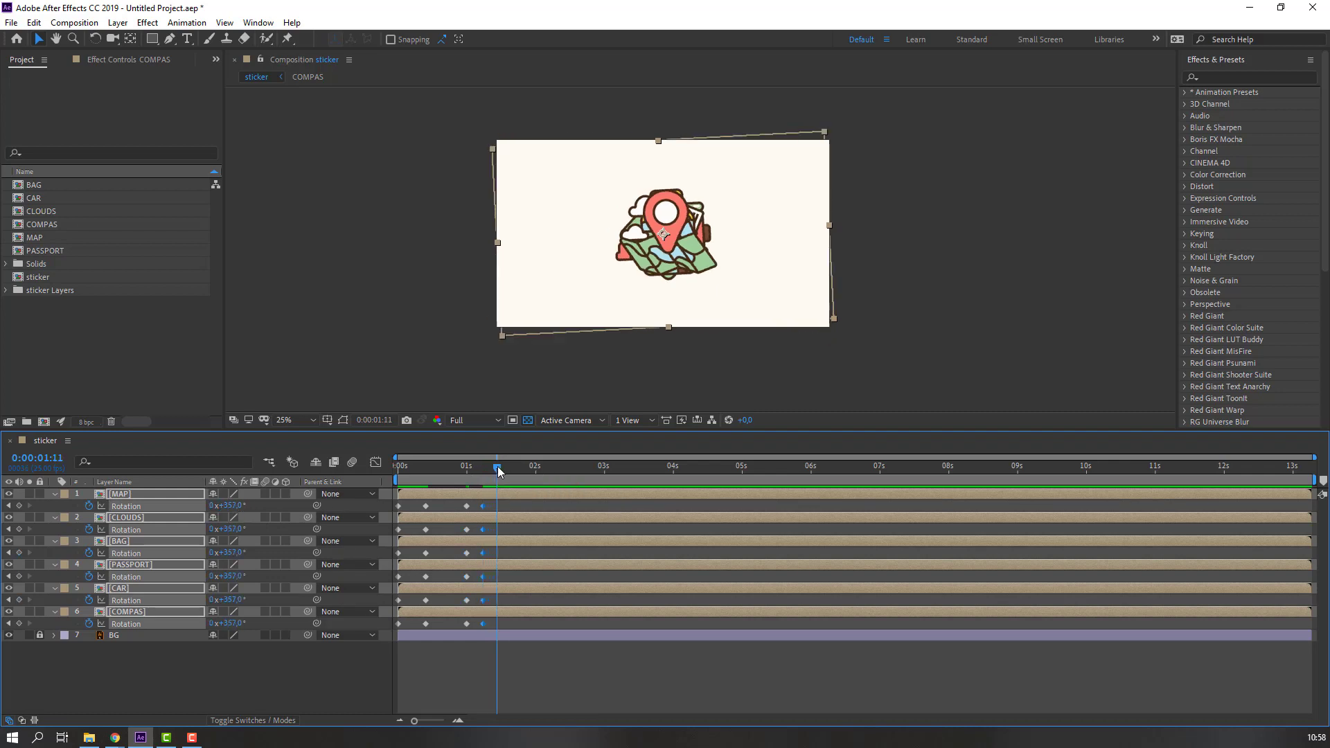
{"action": "left_click", "coordinate": [230, 506]}
{"action": "type", "text": "360"}
{"action": "key", "text": "Return"}
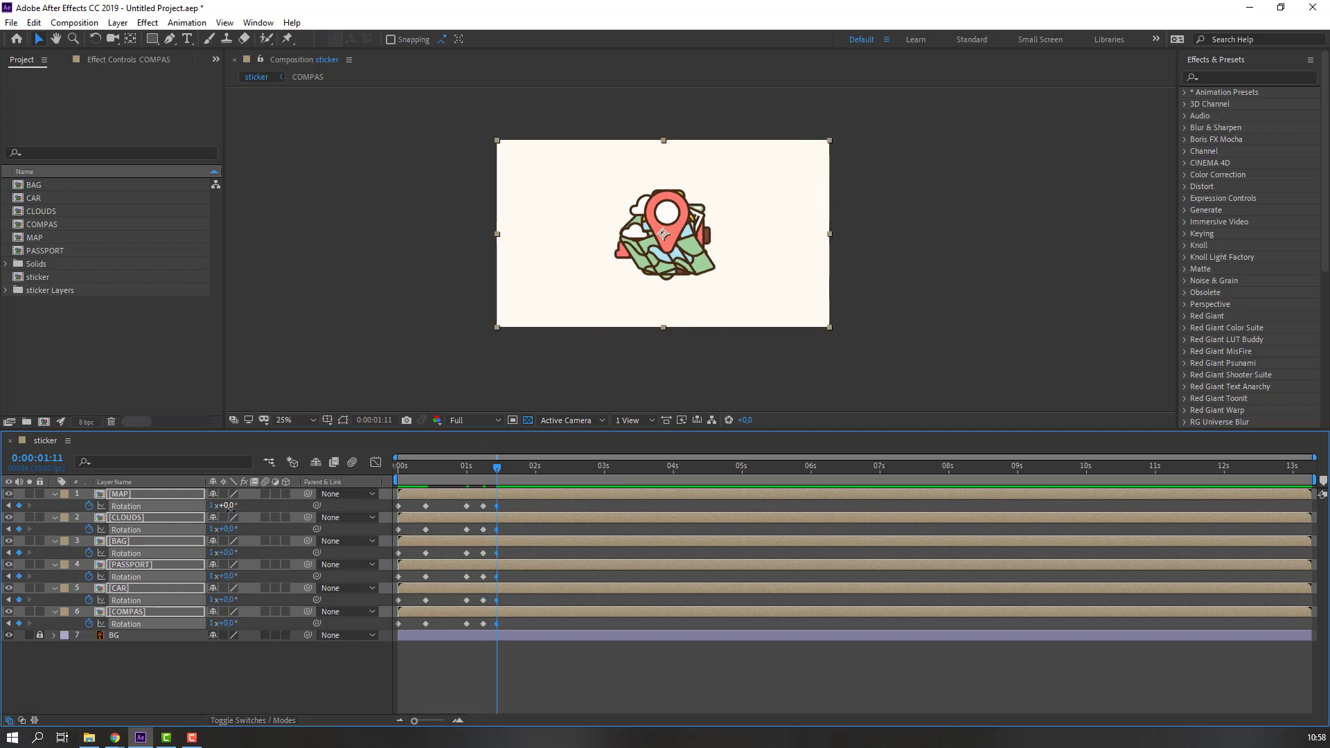
{"action": "key", "text": "space"}
{"action": "key", "text": "space"}
Apply Easy Ease to all Rotation keyframes of the six pre-composed layers and preview the eased motion
{"action": "left_click_drag", "start_coordinate": [515, 511], "coordinate": [398, 629]}
{"action": "right_click", "coordinate": [398, 629]}
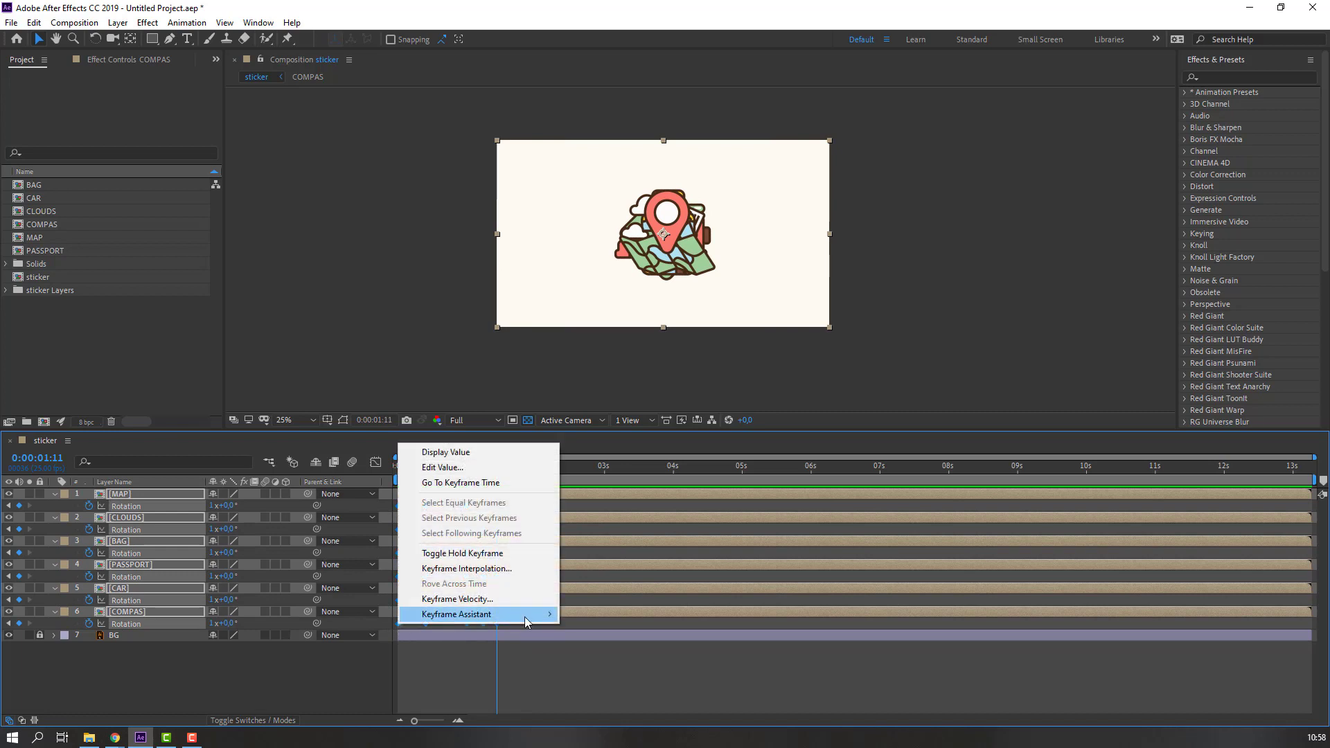
{"action": "mouse_move", "coordinate": [530, 615]}
{"action": "left_click", "coordinate": [610, 523]}
{"action": "left_click", "coordinate": [559, 675]}
{"action": "key", "text": "space"}
{"action": "key", "text": "space"}
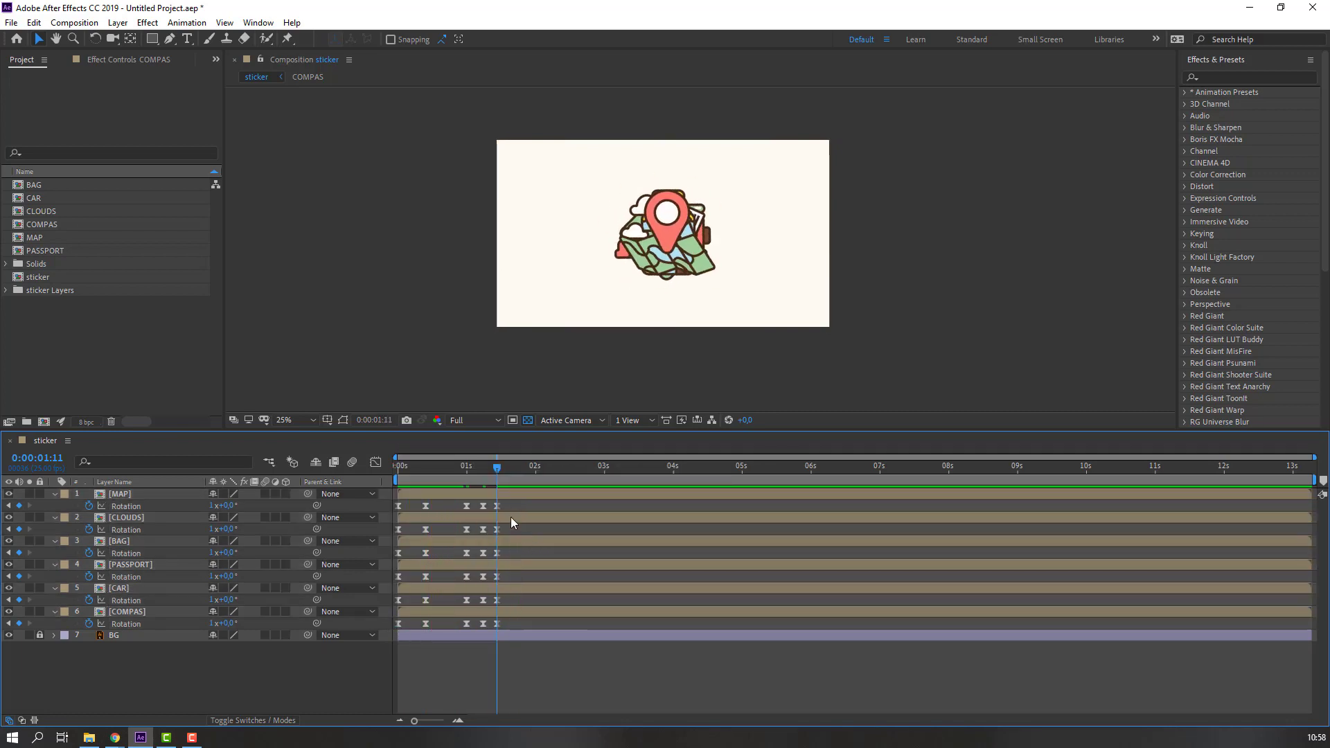
Shift the last three Rotation keyframes of all six layers four frames earlier, with the first of them at 0:00:00:21
{"action": "left_click_drag", "start_coordinate": [509, 514], "coordinate": [465, 629]}
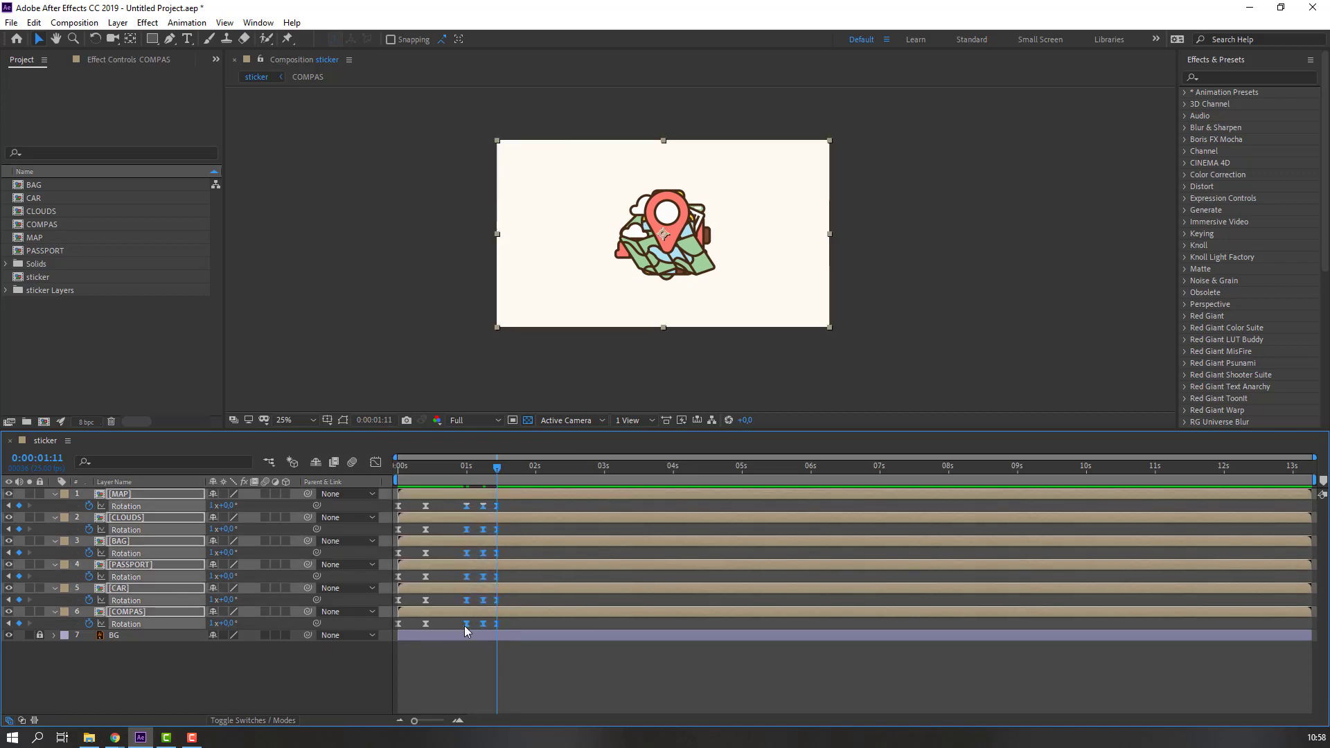
{"action": "left_click_drag", "start_coordinate": [467, 507], "coordinate": [461, 523]}
In the speed graph, lengthen the outgoing ease handle of the first Rotation keyframe on all six layers
{"action": "left_click_drag", "start_coordinate": [435, 502], "coordinate": [392, 634]}
{"action": "left_click", "coordinate": [375, 463]}
{"action": "left_click_drag", "start_coordinate": [424, 472], "coordinate": [390, 475]}
{"action": "key", "text": "="}
{"action": "key", "text": "="}
{"action": "key", "text": "="}
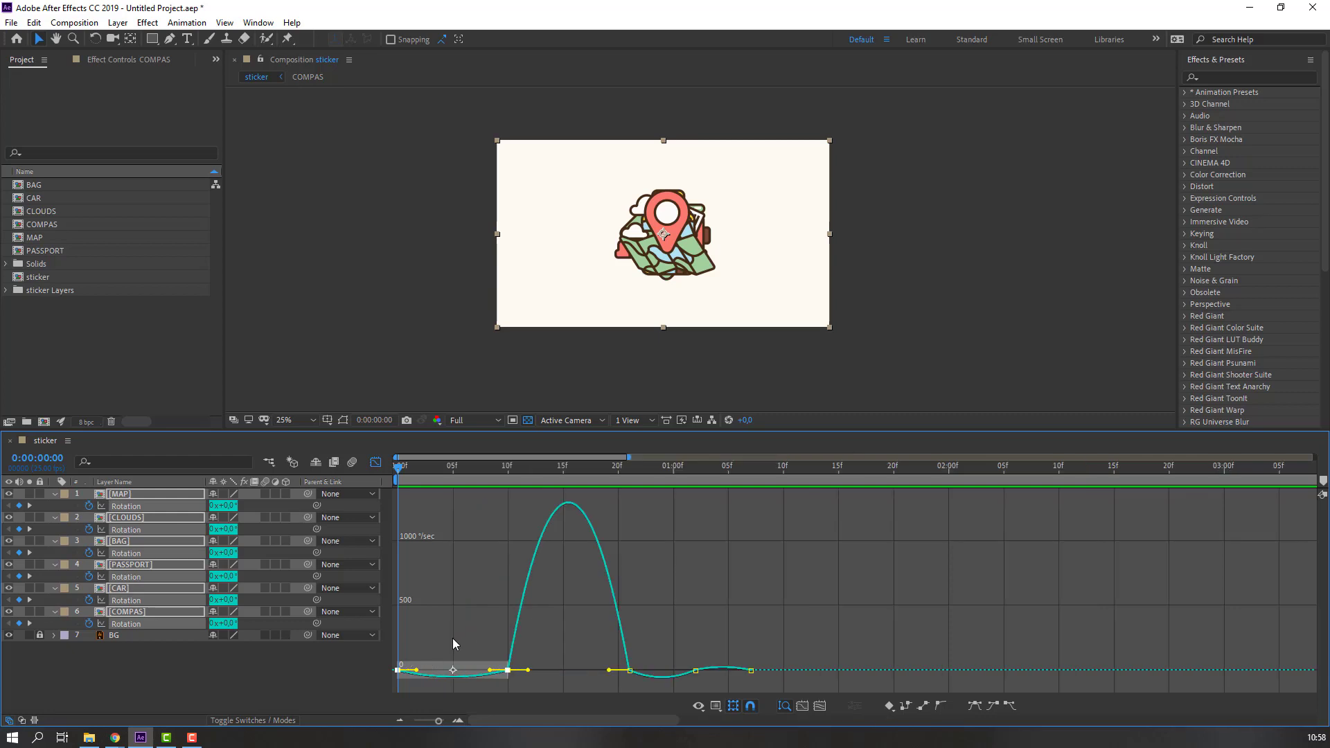
{"action": "mouse_move", "coordinate": [453, 663]}
{"action": "left_mouse_down"}
{"action": "mouse_move", "coordinate": [390, 686]}
{"action": "mouse_move", "coordinate": [468, 659]}
{"action": "left_mouse_up"}
End the work area at 0:00:01:08, reshape the ease into the final Rotation keyframe, and preview it
{"action": "left_click", "coordinate": [1125, 481]}
{"action": "key", "text": "n"}
{"action": "key", "text": "space"}
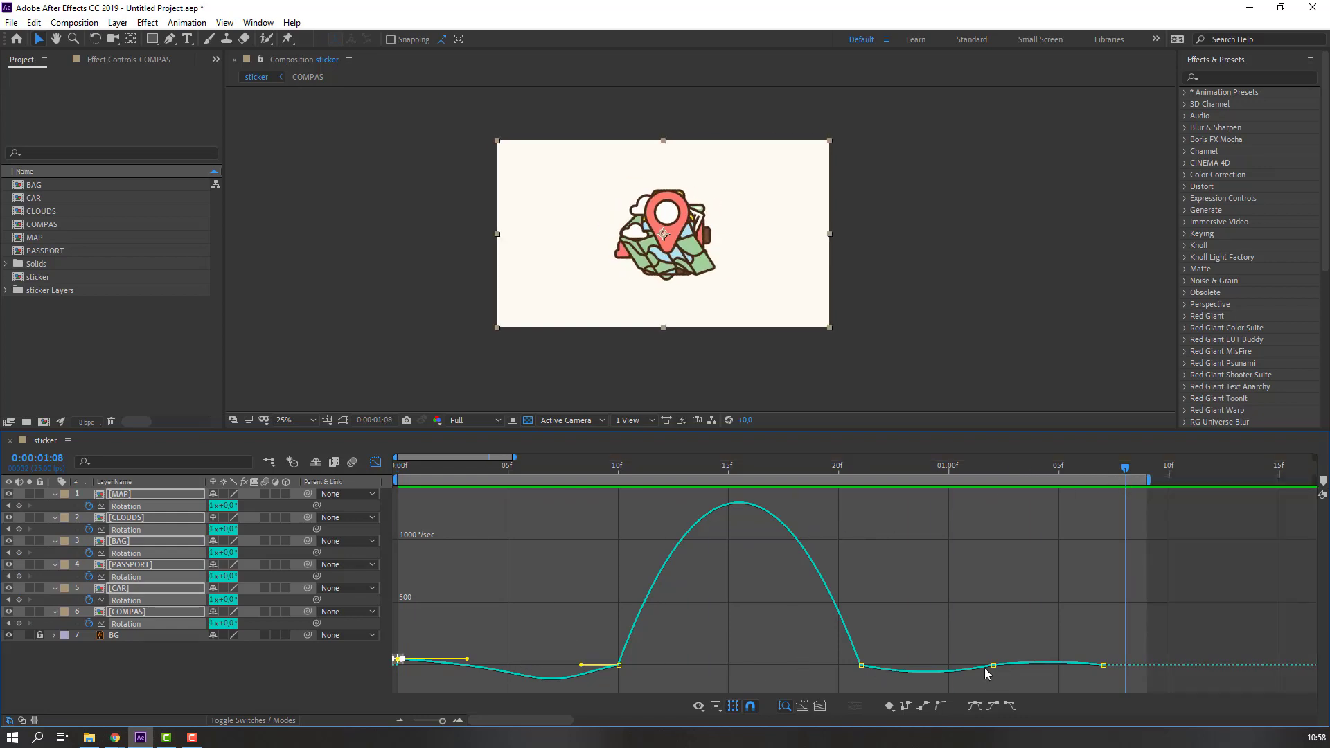
{"action": "left_click_drag", "start_coordinate": [1054, 630], "coordinate": [1063, 665]}
{"action": "key", "text": "space"}
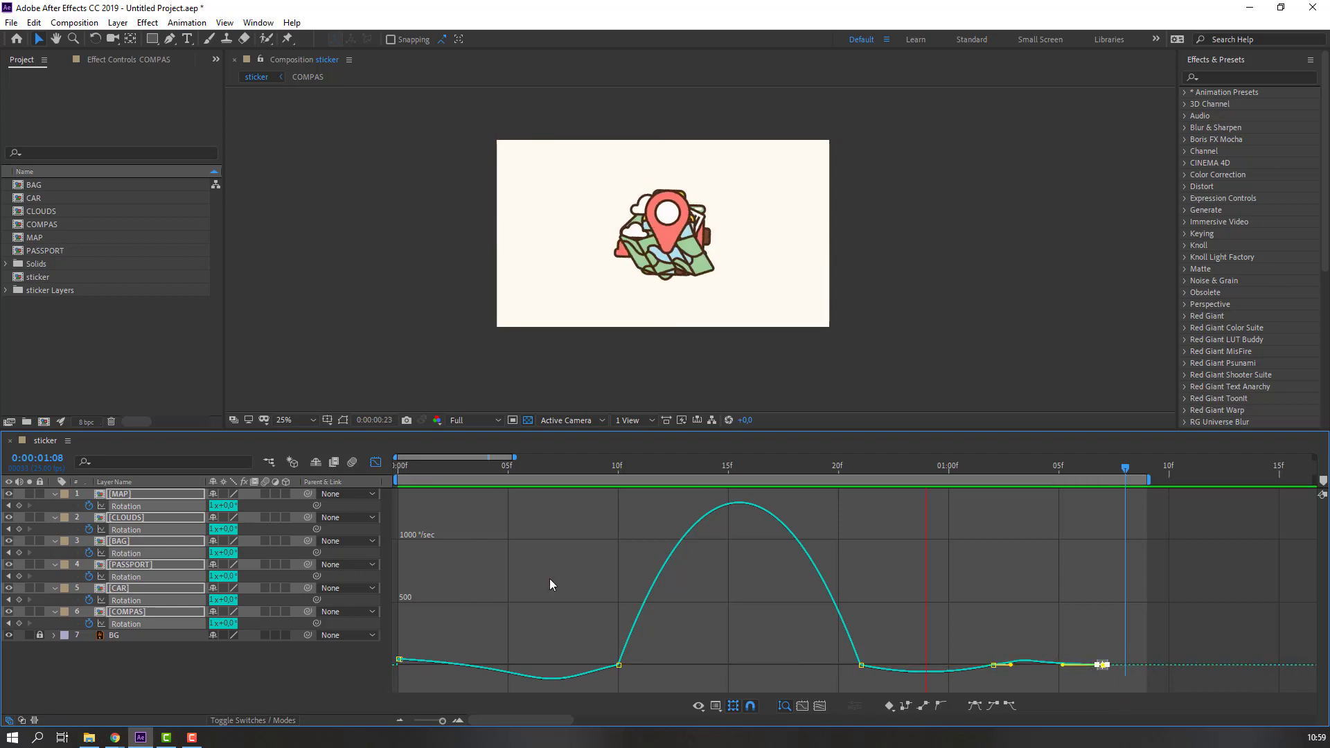
Extend the work area to about 0:00:01:11, lengthen and level the first Rotation keyframe's outgoing handle, then return to the layer bars
{"action": "left_click_drag", "start_coordinate": [1148, 480], "coordinate": [1193, 479]}
{"action": "left_click_drag", "start_coordinate": [430, 468], "coordinate": [364, 471]}
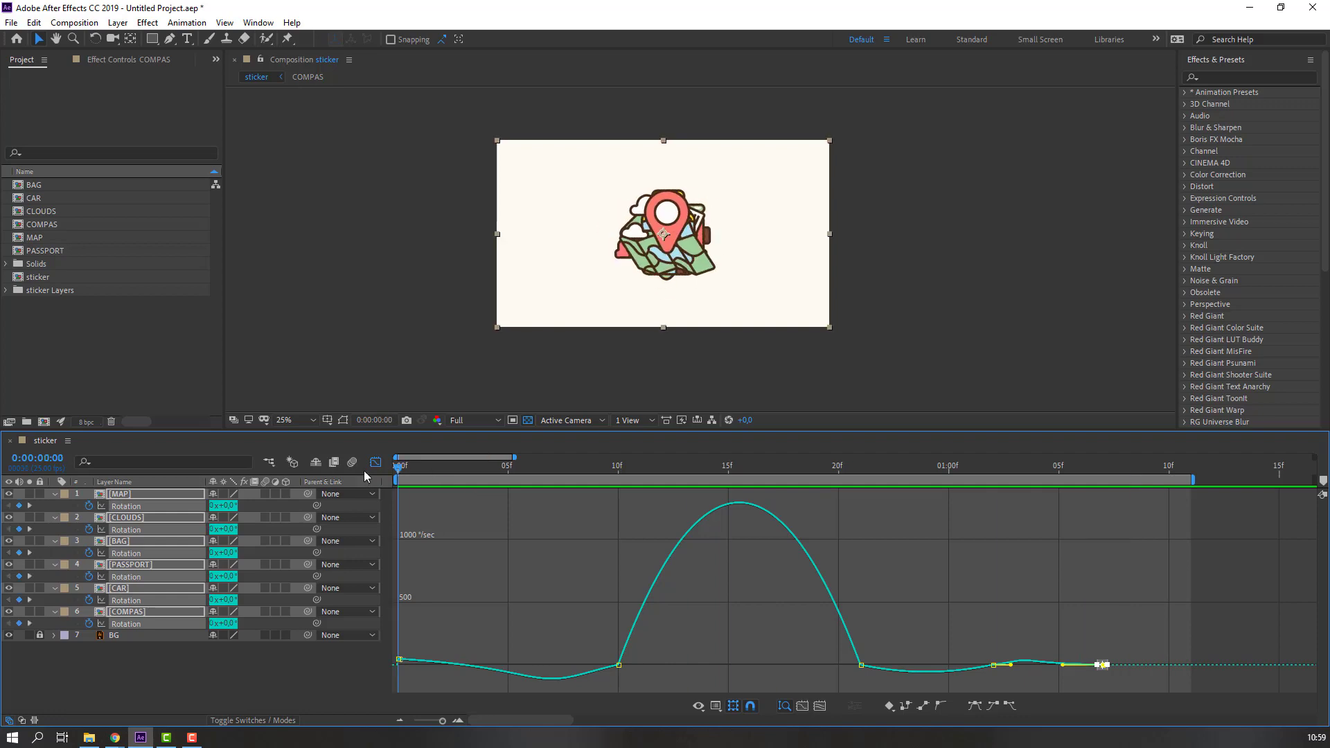
{"action": "left_click_drag", "start_coordinate": [454, 645], "coordinate": [369, 675]}
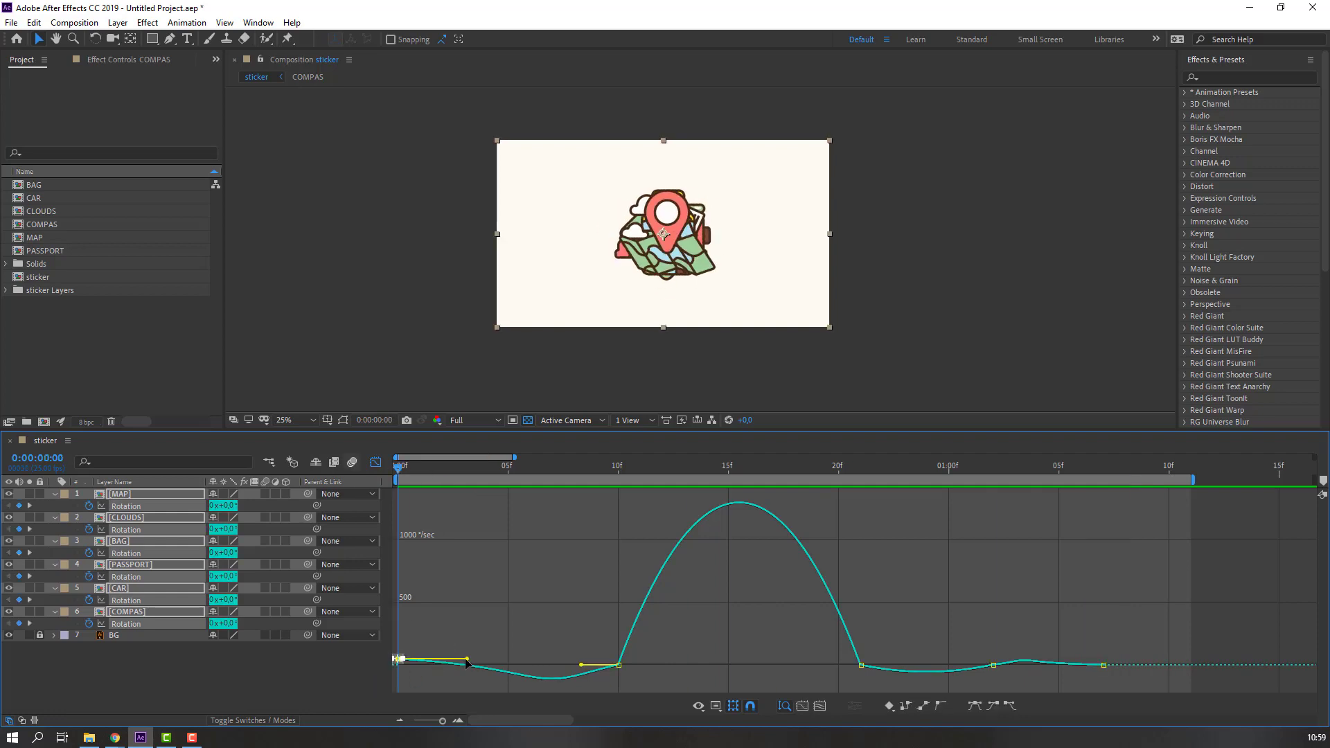
{"action": "left_click_drag", "start_coordinate": [469, 662], "coordinate": [487, 667]}
{"action": "key", "text": "space"}
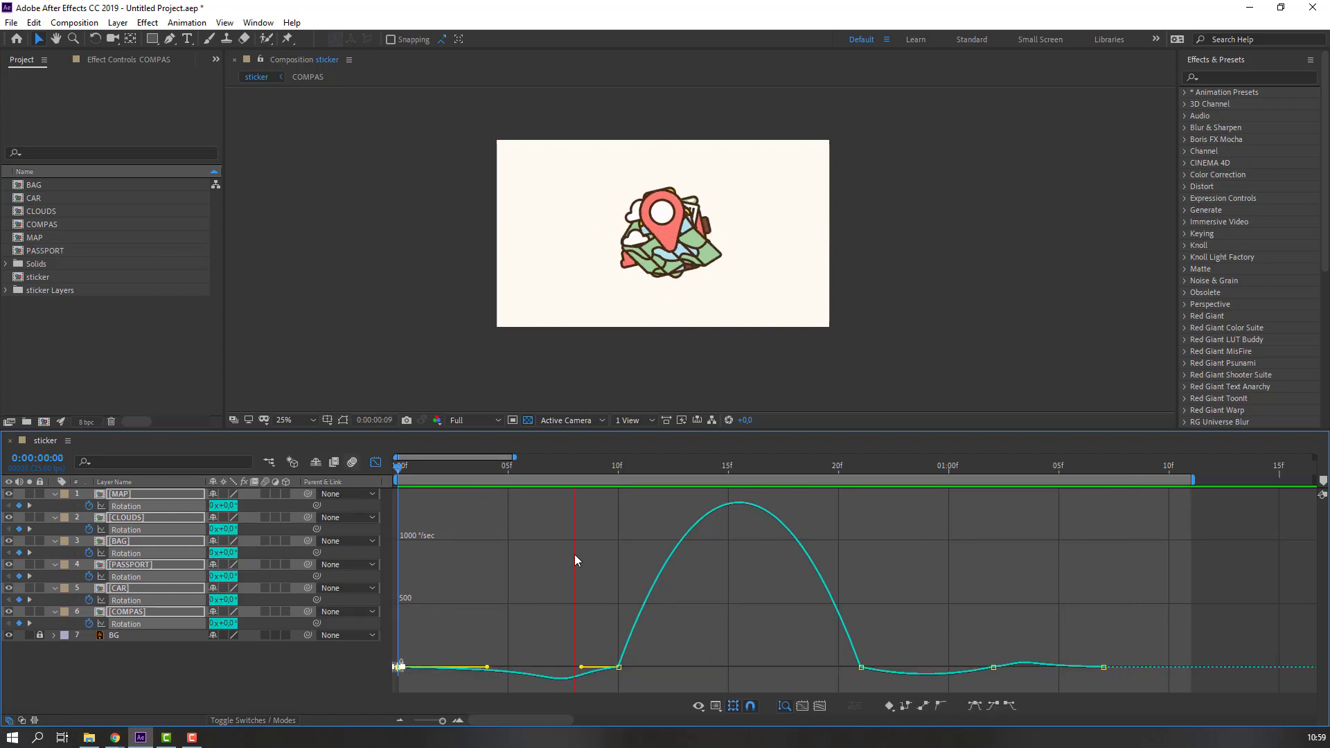
{"action": "key", "text": "space"}
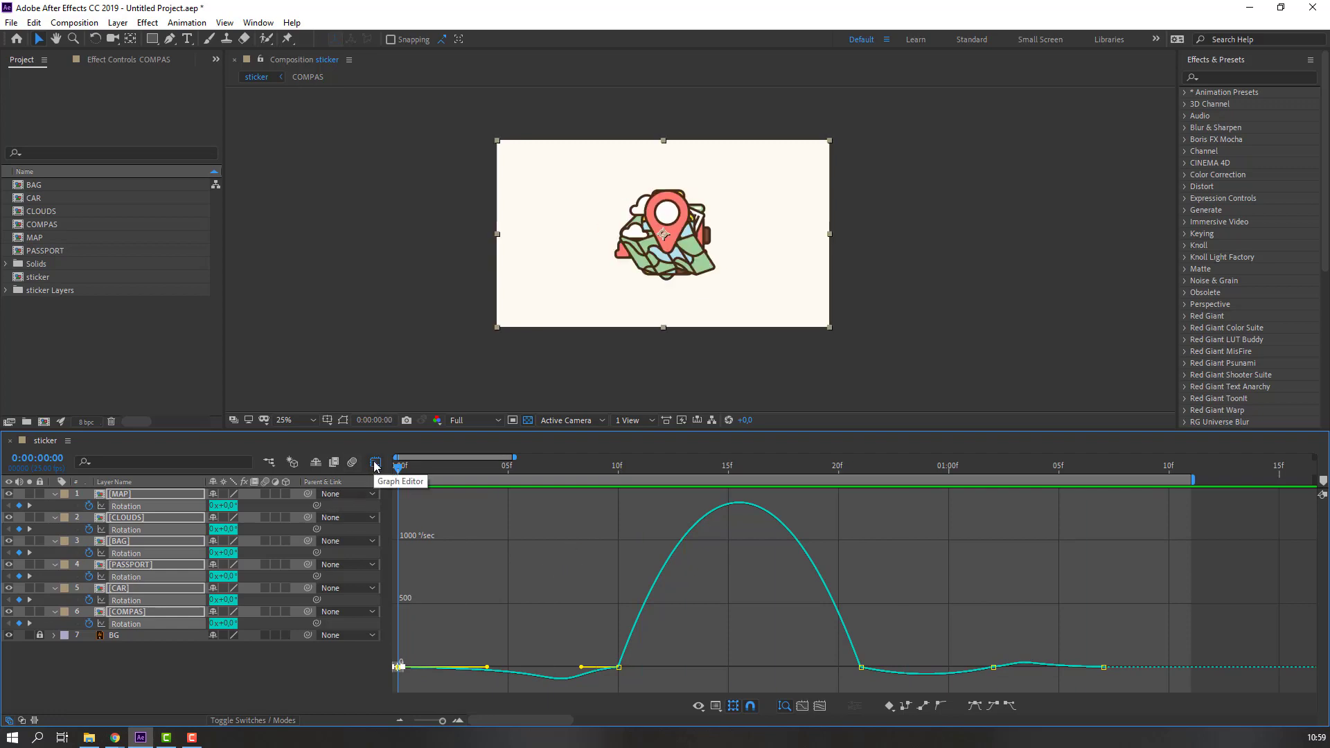
{"action": "left_click", "coordinate": [375, 462]}
{"action": "key", "text": "minus"}
{"action": "key", "text": "minus"}
{"action": "key", "text": "minus"}
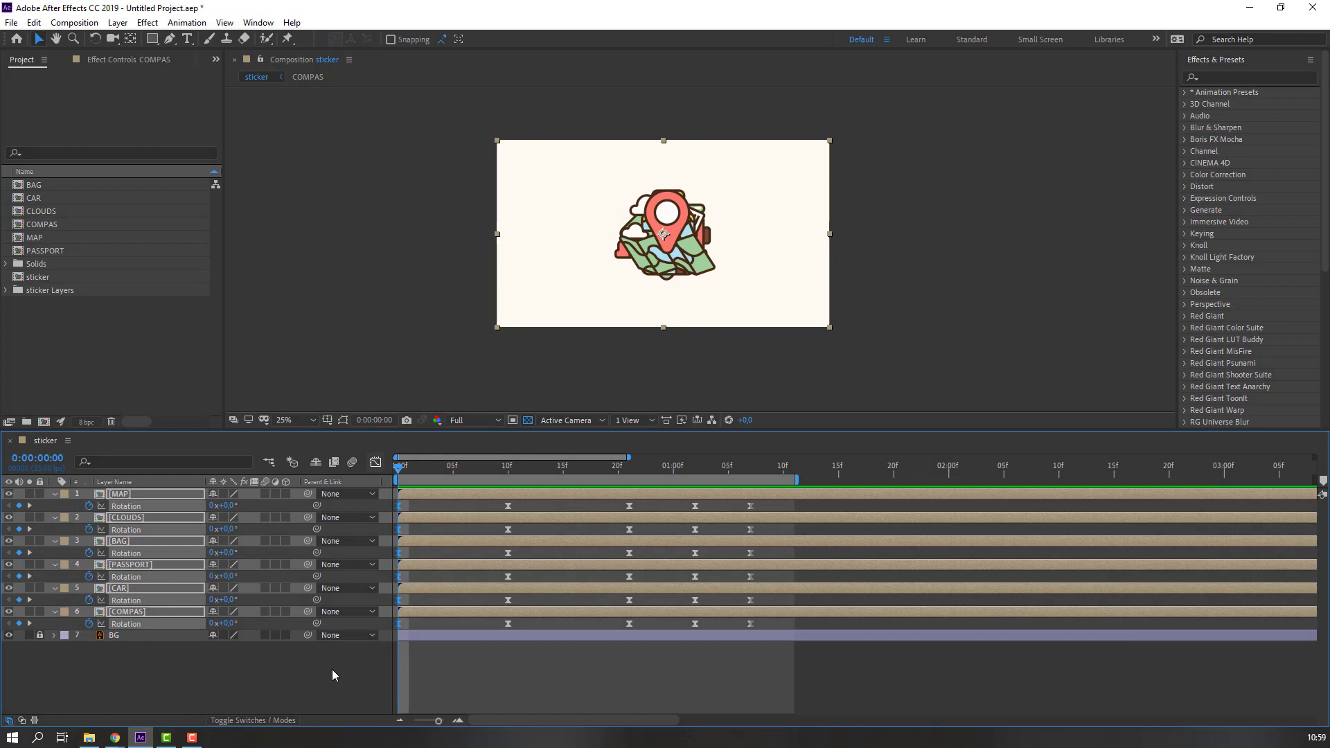
{"action": "left_click", "coordinate": [295, 679]}
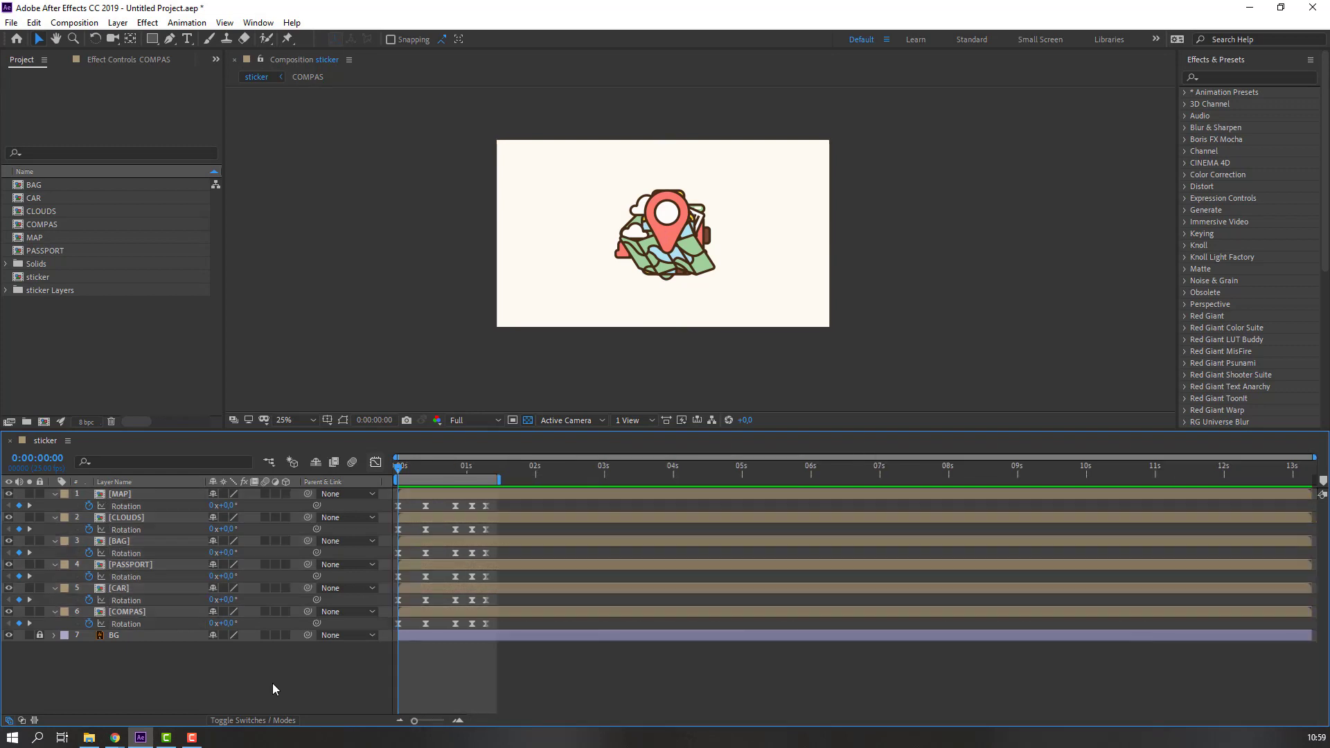
Stagger the CLOUDS, BAG, PASSPORT, CAR and COMPAS layers so each starts just after the previous layer's last Rotation keyframe
{"action": "left_click", "coordinate": [133, 521]}
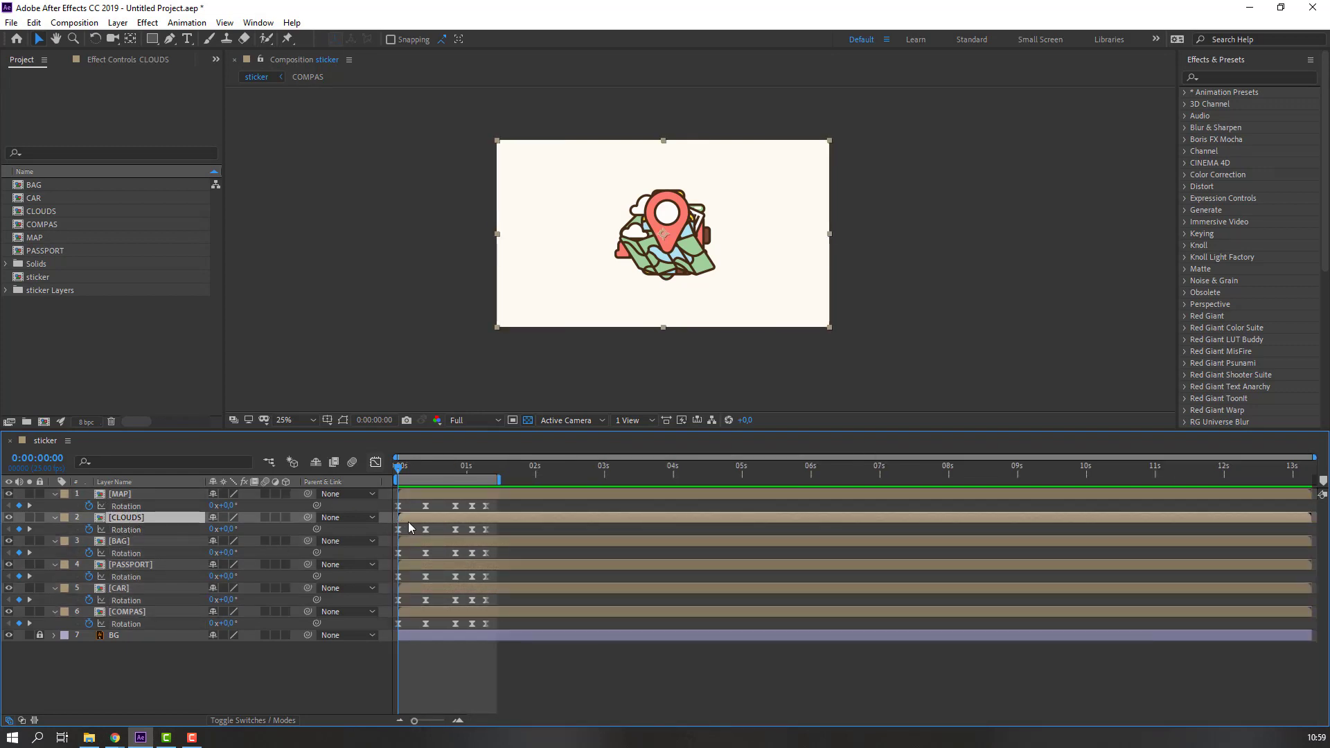
{"action": "left_click_drag", "start_coordinate": [426, 518], "coordinate": [719, 480]}
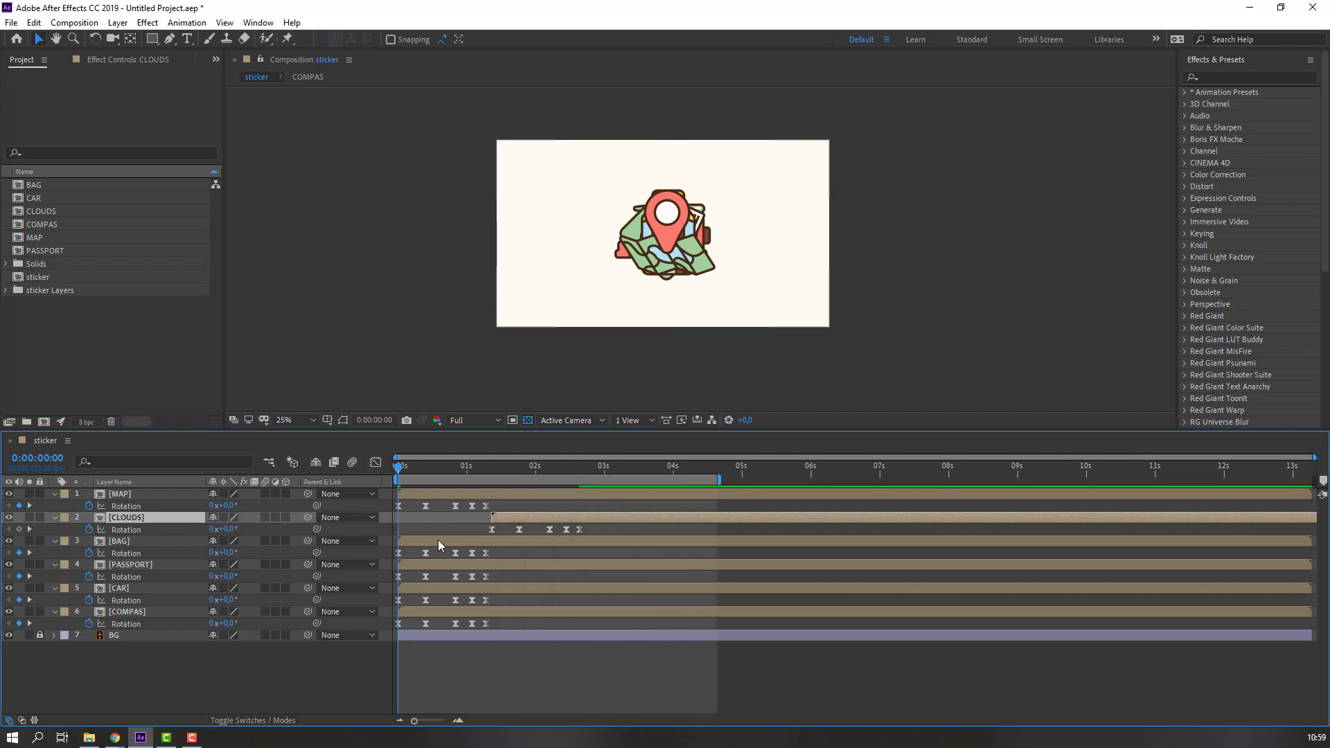
{"action": "left_click", "coordinate": [430, 541]}
{"action": "left_click_drag", "start_coordinate": [430, 541], "coordinate": [612, 539]}
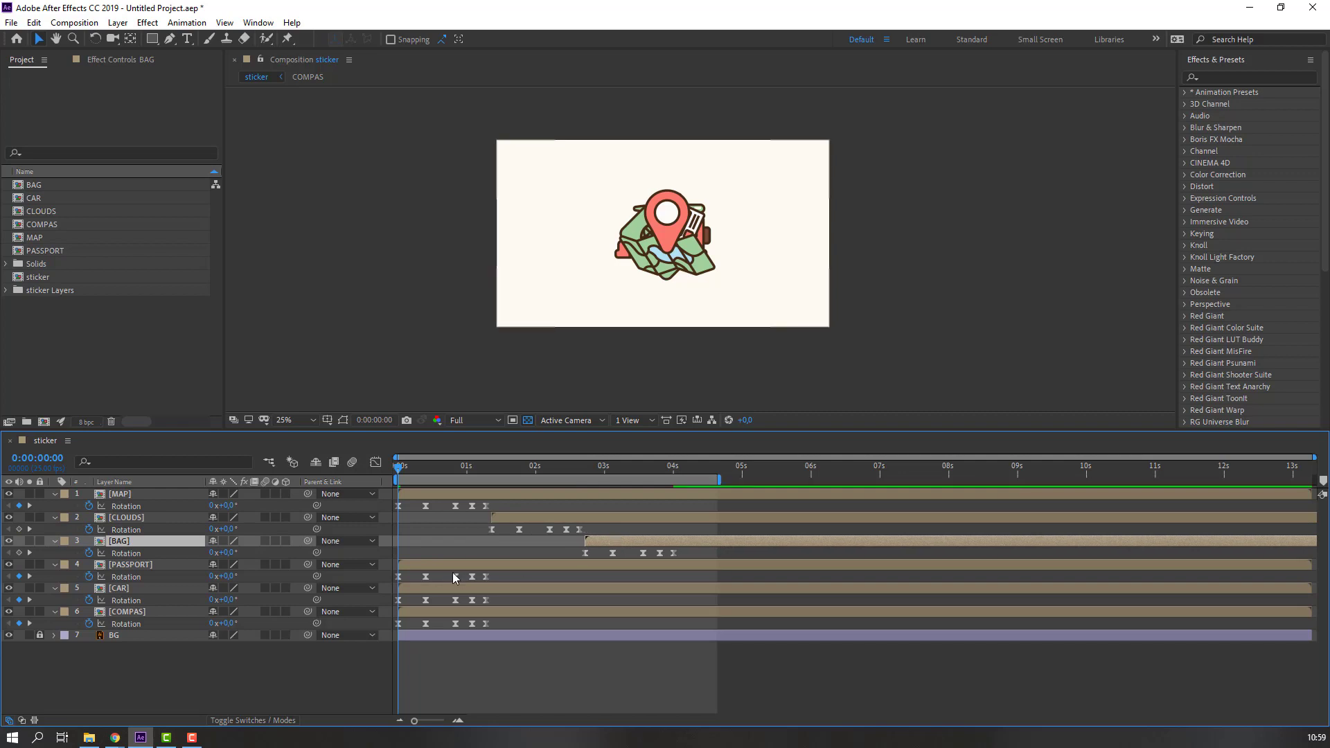
{"action": "left_click_drag", "start_coordinate": [519, 565], "coordinate": [703, 569]}
{"action": "left_click_drag", "start_coordinate": [422, 588], "coordinate": [825, 589]}
{"action": "left_click_drag", "start_coordinate": [414, 614], "coordinate": [885, 618]}
Extend the work area just past the last COMPAS keyframe and preview the staggered sequence
{"action": "left_click_drag", "start_coordinate": [717, 479], "coordinate": [967, 479]}
{"action": "key", "text": "space"}
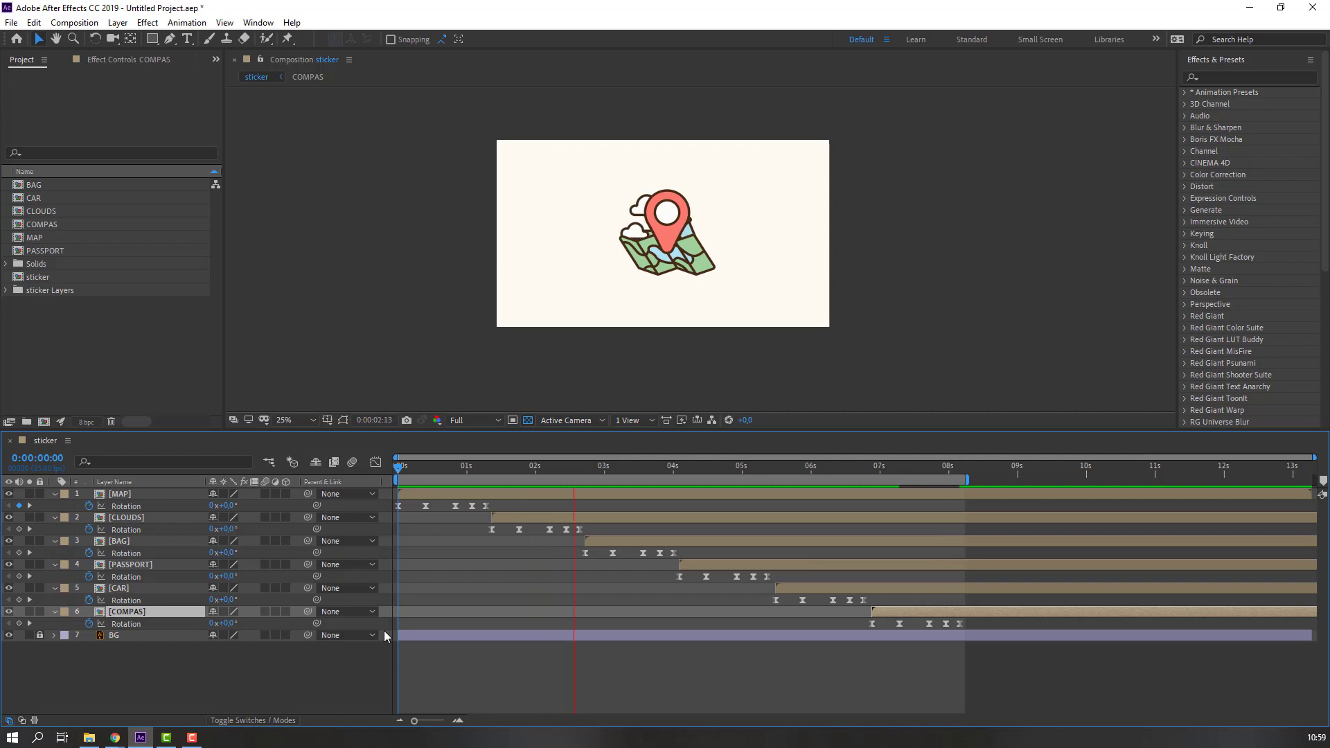
{"action": "left_click", "coordinate": [478, 467]}
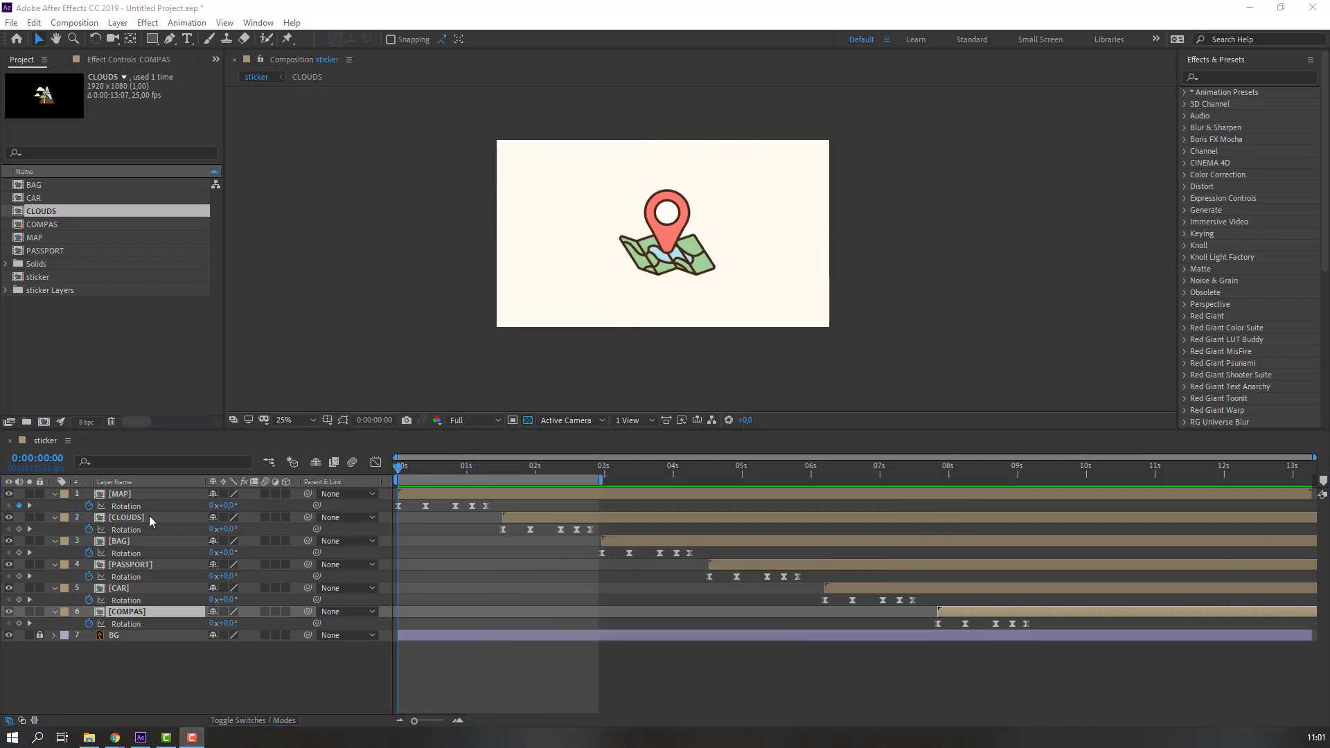
Open the MAP composition and move the anchor point of pin layer 1 to the pin's bottom tip
{"action": "double_click", "coordinate": [119, 494]}
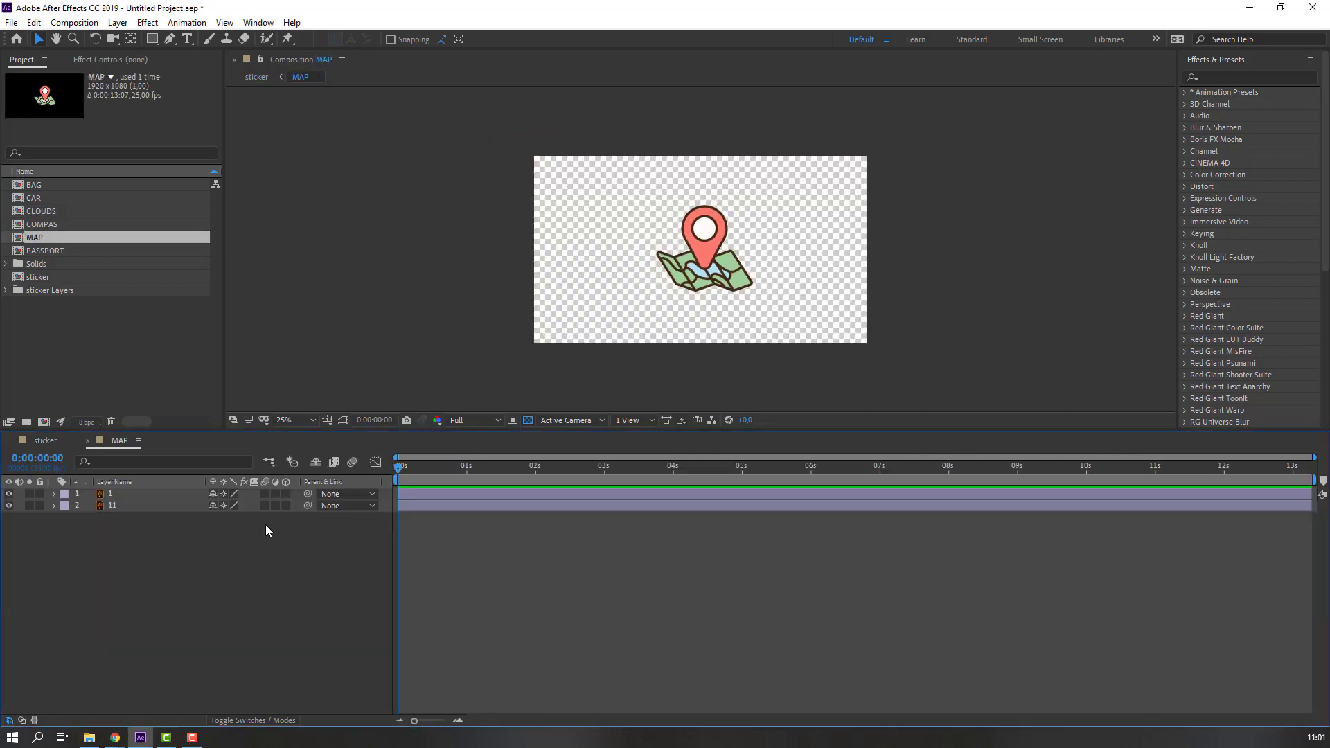
{"action": "key", "text": "slash"}
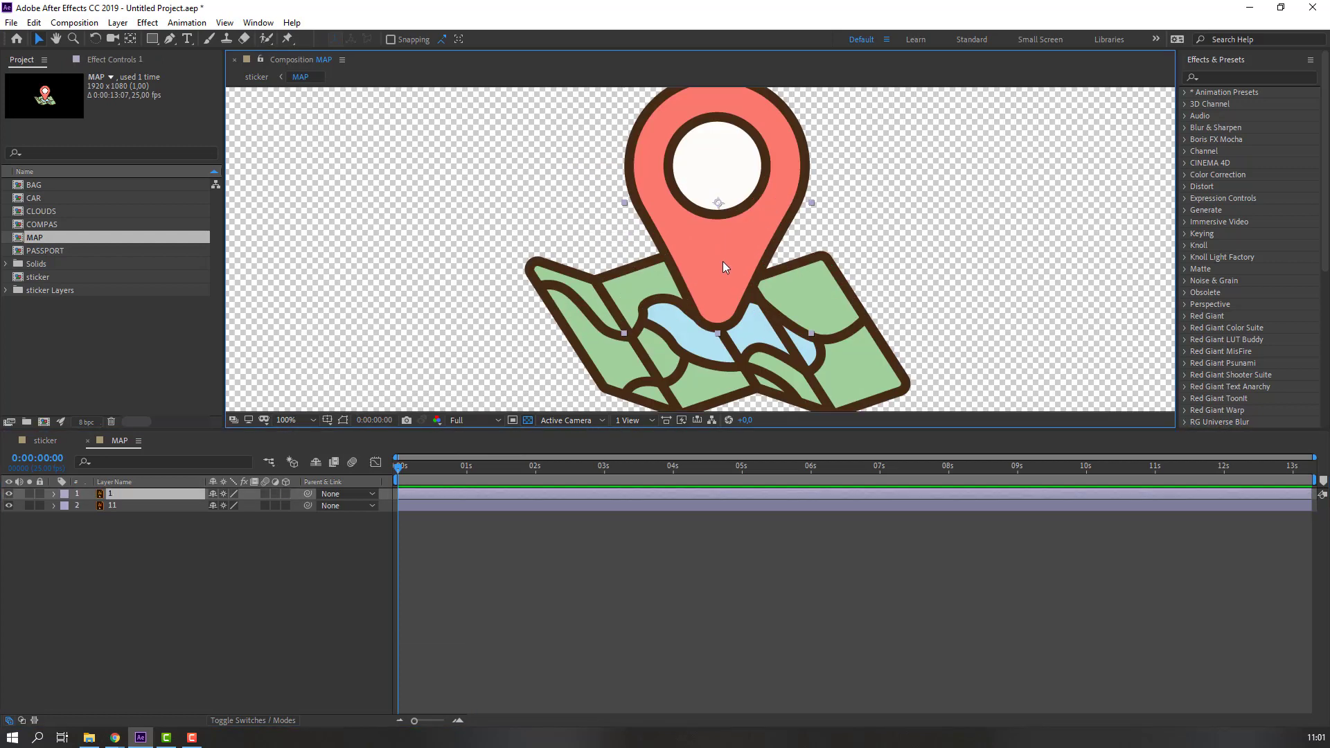
{"action": "left_click", "coordinate": [132, 40]}
{"action": "left_click_drag", "start_coordinate": [722, 209], "coordinate": [721, 327]}
{"action": "left_click", "coordinate": [38, 40]}
Open Animation Composer and expand its 2D Layer Transformations transition presets down to Scale, From Anchor Point Proportionately
{"action": "left_click", "coordinate": [268, 27]}
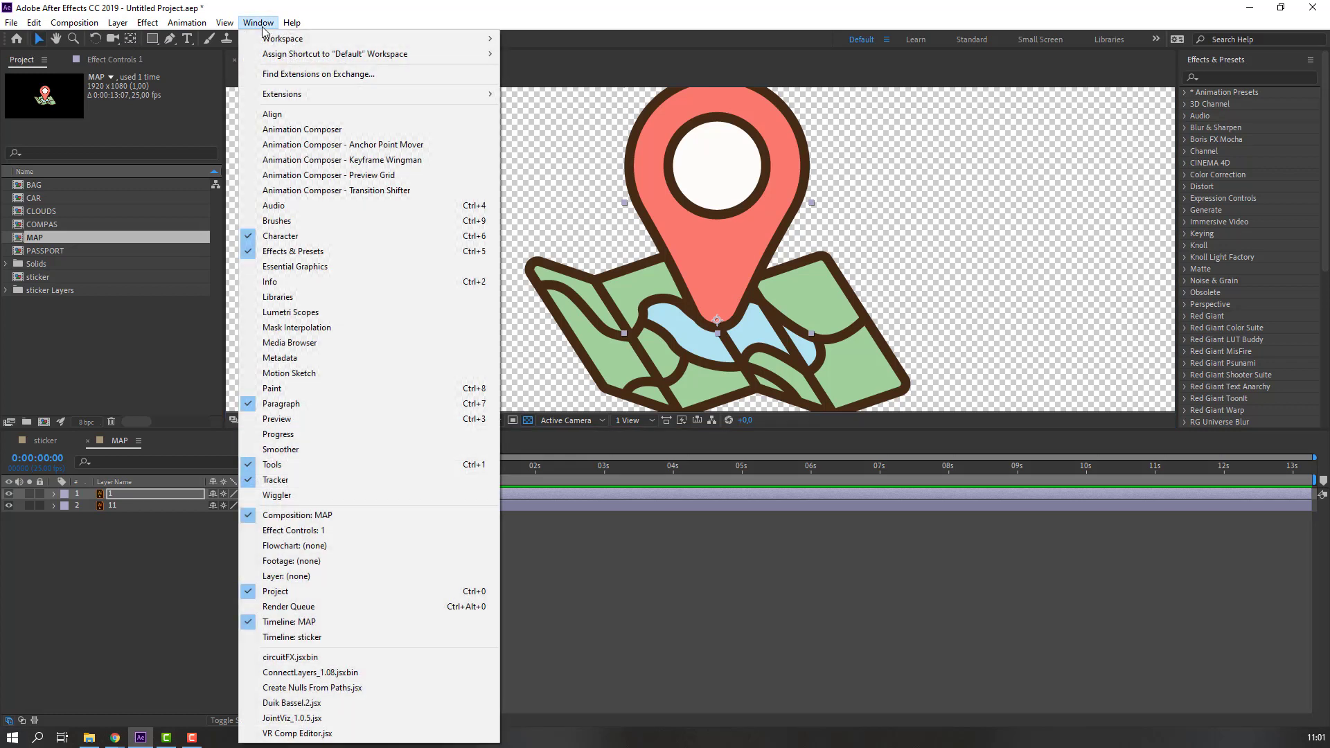
{"action": "left_click", "coordinate": [298, 130]}
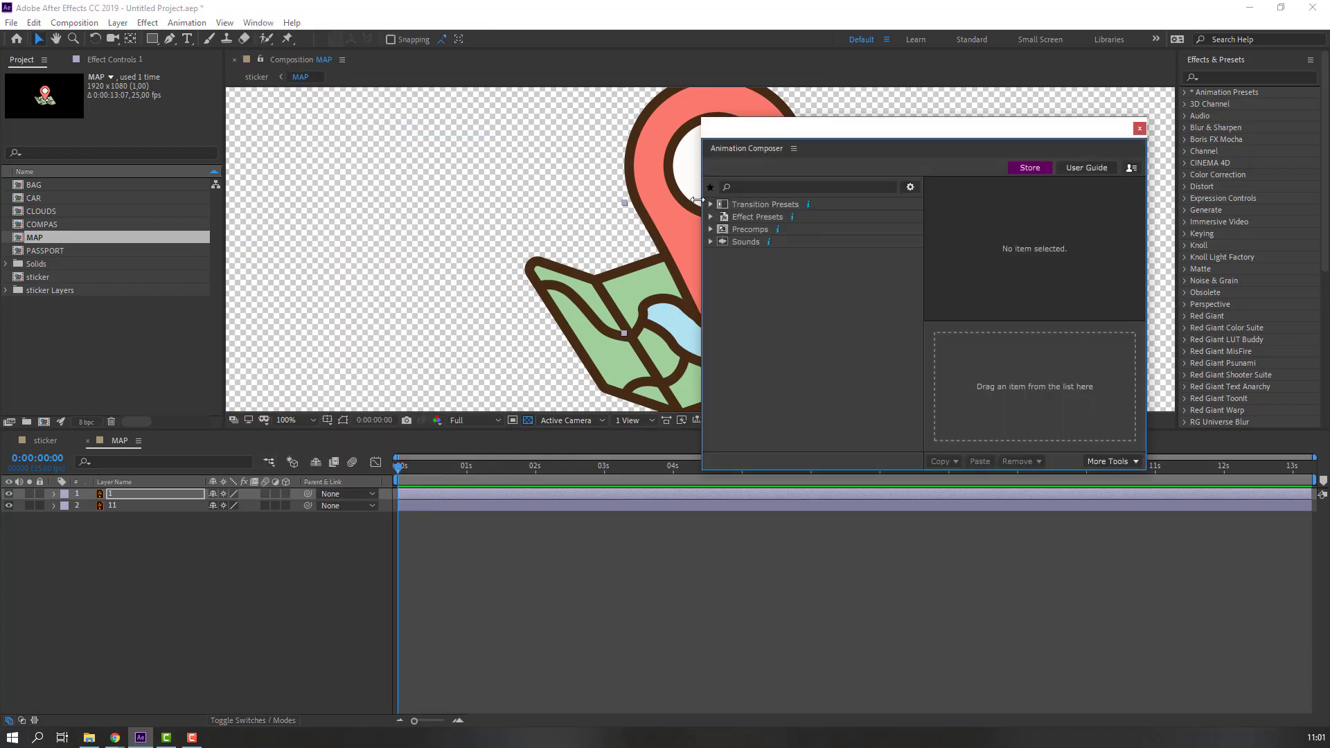
{"action": "left_click", "coordinate": [711, 205]}
{"action": "left_click", "coordinate": [725, 217]}
{"action": "left_click", "coordinate": [740, 291]}
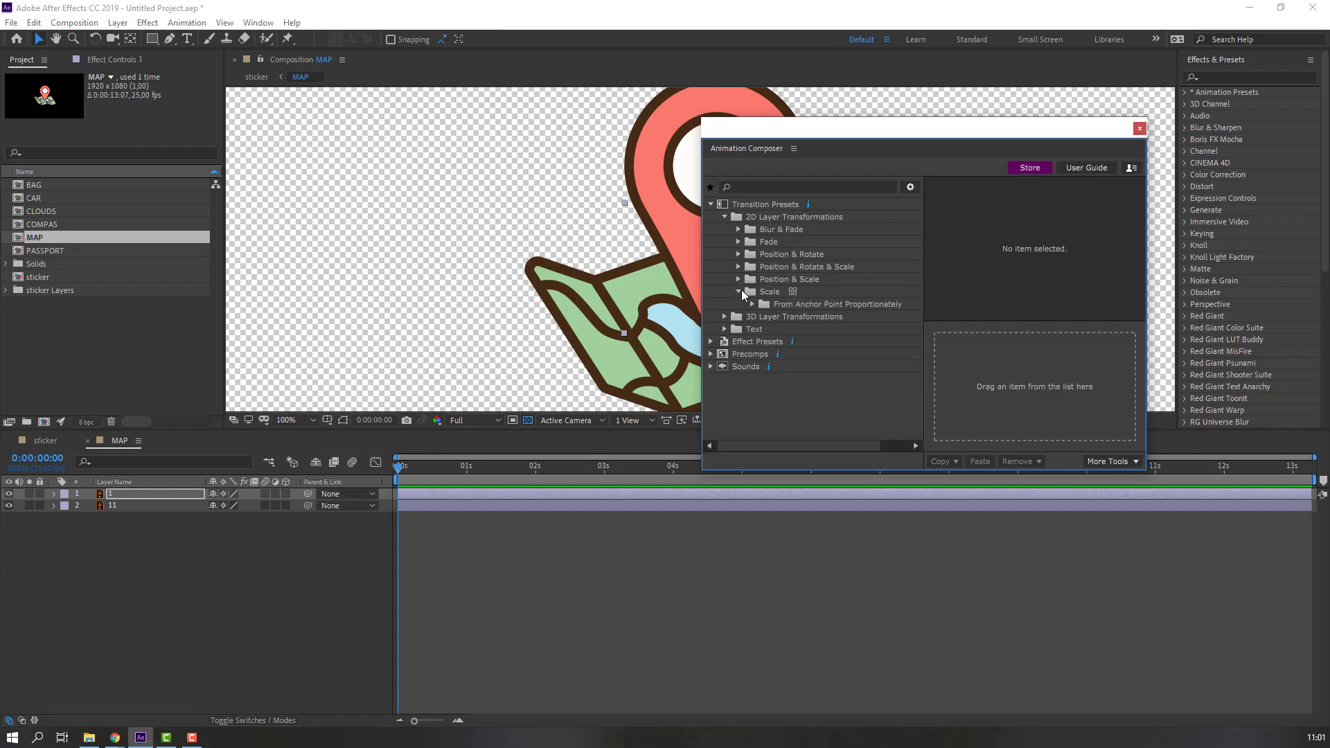
{"action": "left_click", "coordinate": [751, 304]}
{"action": "left_click", "coordinate": [789, 330]}
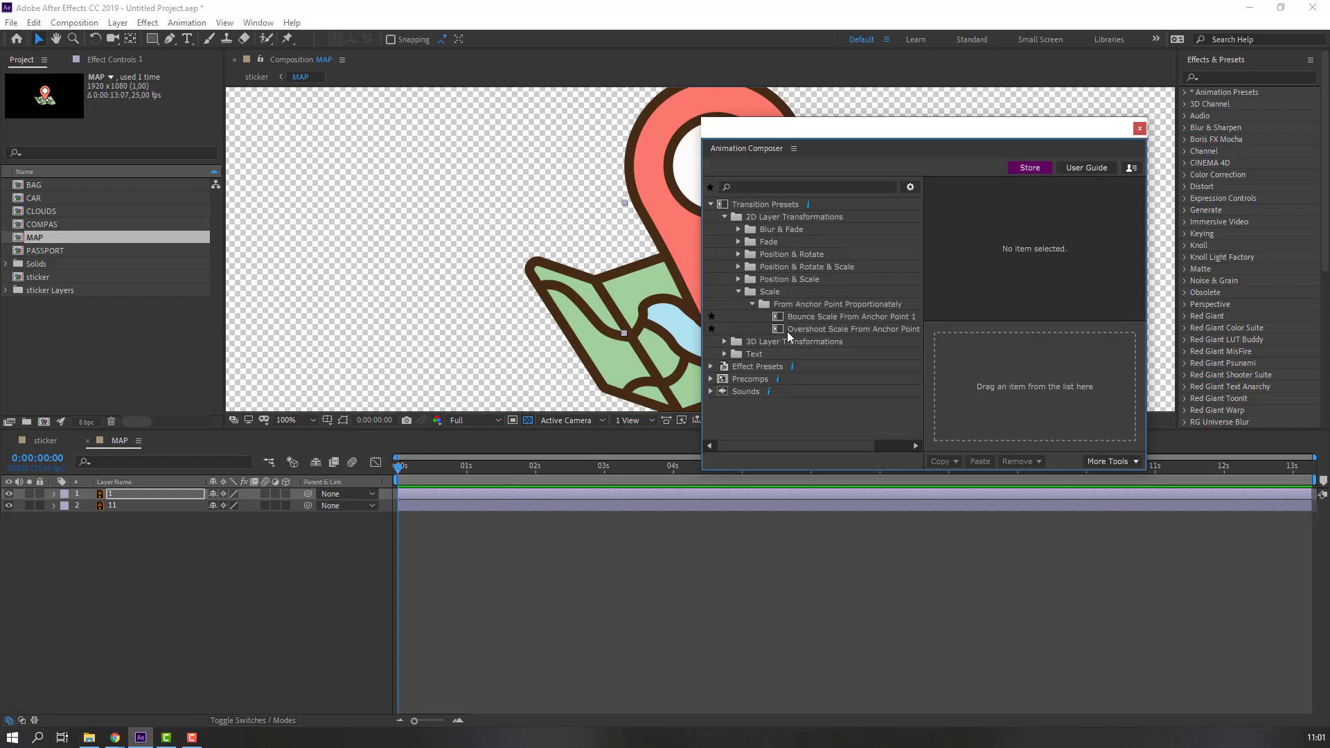
Apply the Overshoot Scale From Anchor Point preset to layers 1 and 11, animating both in and out
{"action": "left_click", "coordinate": [115, 534]}
{"action": "left_click_drag", "start_coordinate": [115, 535], "coordinate": [112, 491]}
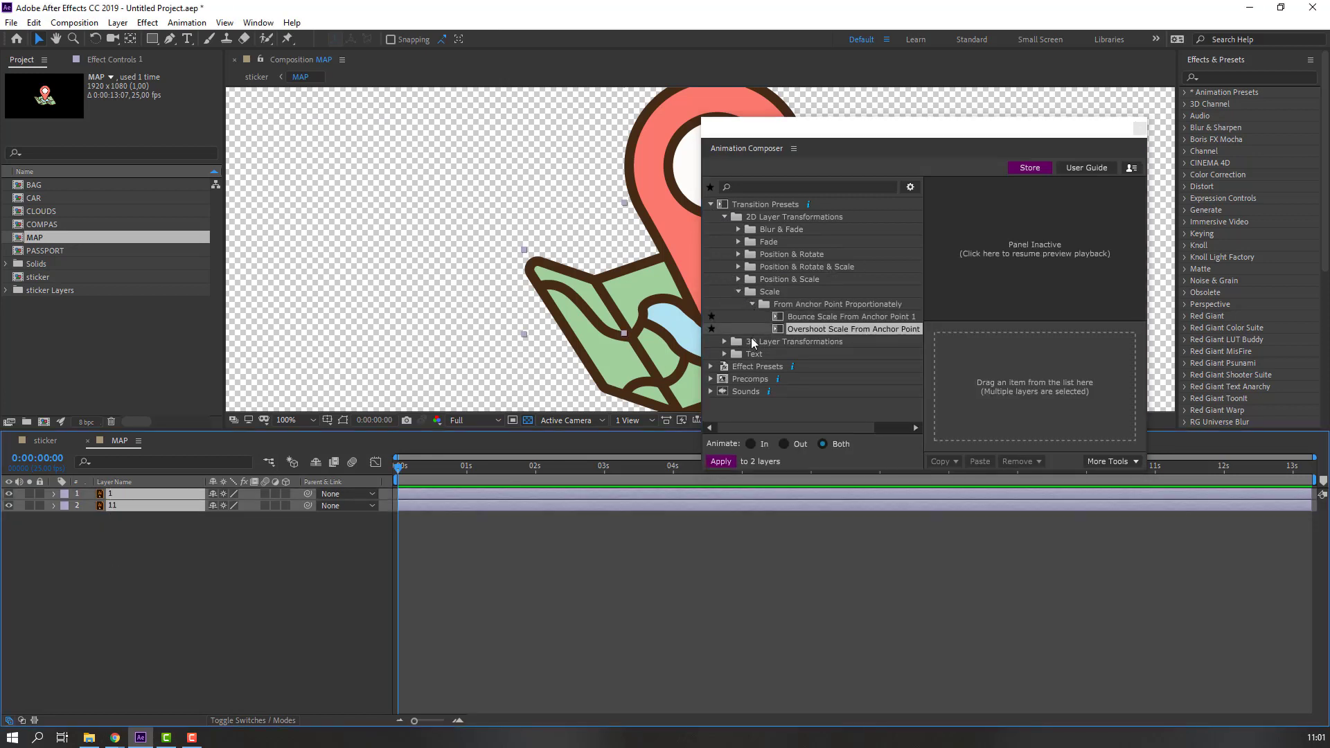
{"action": "double_click", "coordinate": [828, 327]}
{"action": "left_click_drag", "start_coordinate": [803, 137], "coordinate": [914, 168]}
{"action": "left_click", "coordinate": [486, 517]}
{"action": "left_click", "coordinate": [405, 515]}
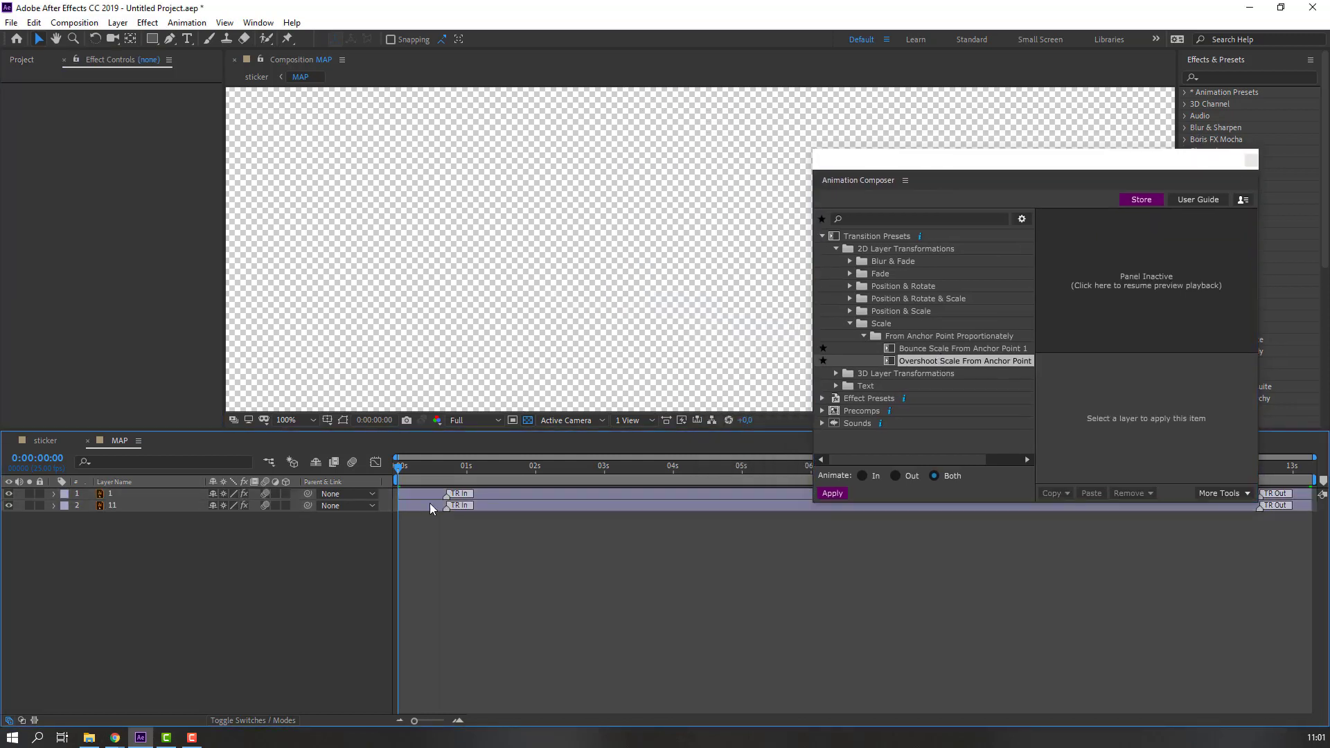
Lengthen the in transition of both MAP layers to one second and start pin layer 1 about 9 frames later
{"action": "scroll", "coordinate": [536, 330], "scroll_direction": "down", "scroll_amount": 1}
{"action": "key", "text": "space"}
{"action": "left_click", "coordinate": [417, 471]}
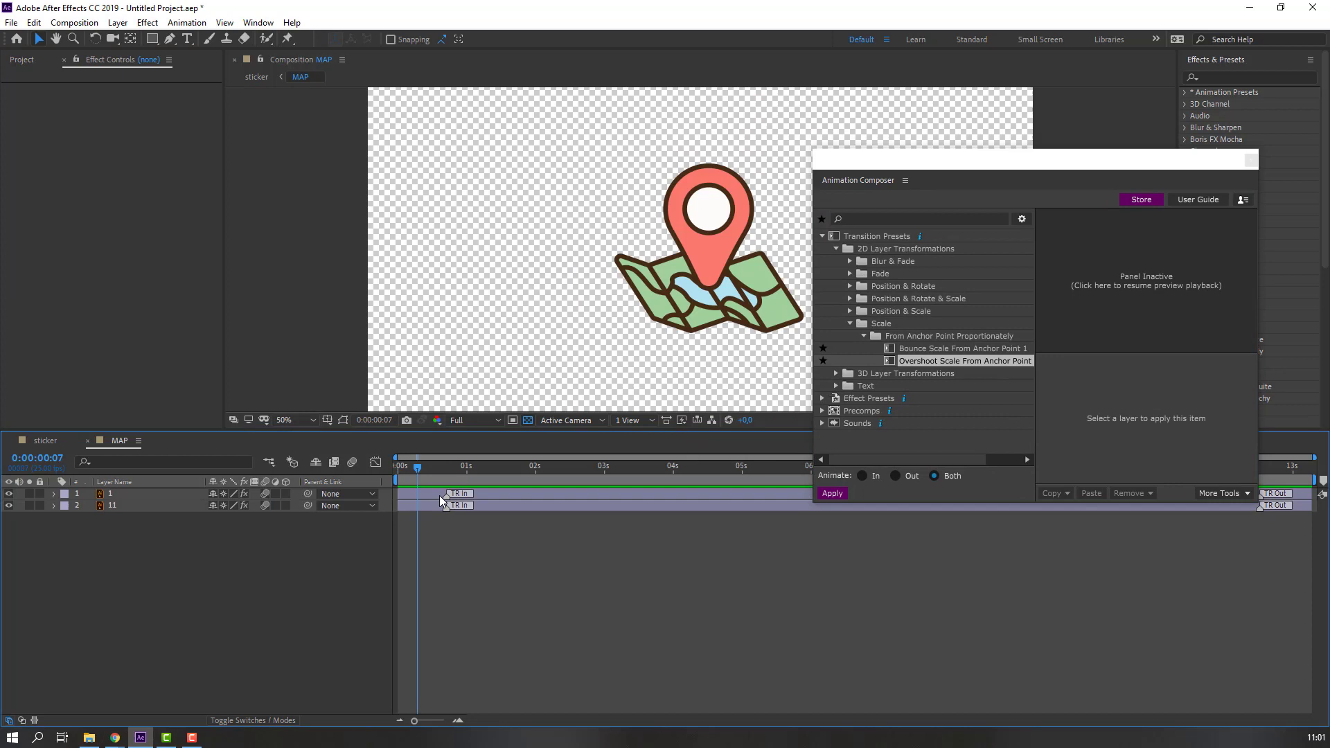
{"action": "left_click_drag", "start_coordinate": [447, 497], "coordinate": [467, 508]}
{"action": "left_click_drag", "start_coordinate": [435, 497], "coordinate": [461, 499]}
{"action": "key", "text": "space"}
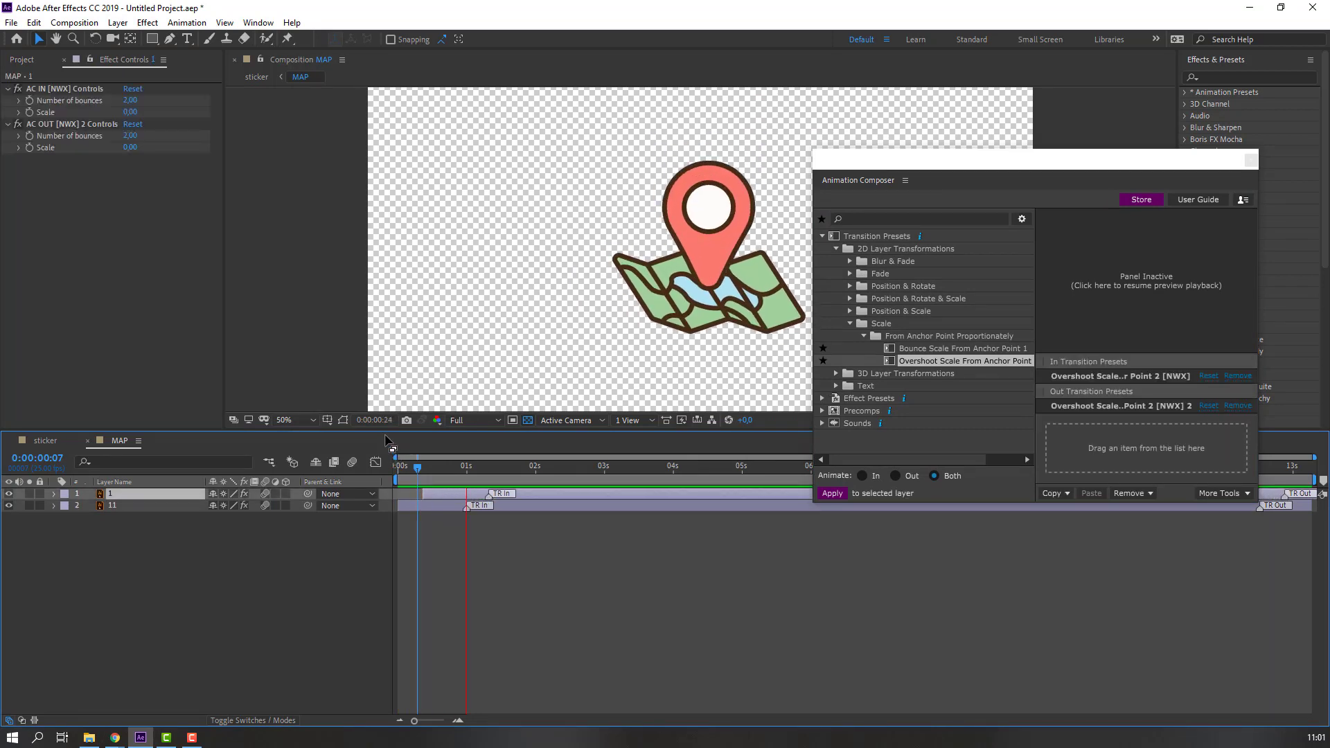
In the sticker composition, shift all MAP Rotation keyframes about 3 frames later and preview the motion
{"action": "left_click", "coordinate": [45, 441]}
{"action": "key", "text": "space"}
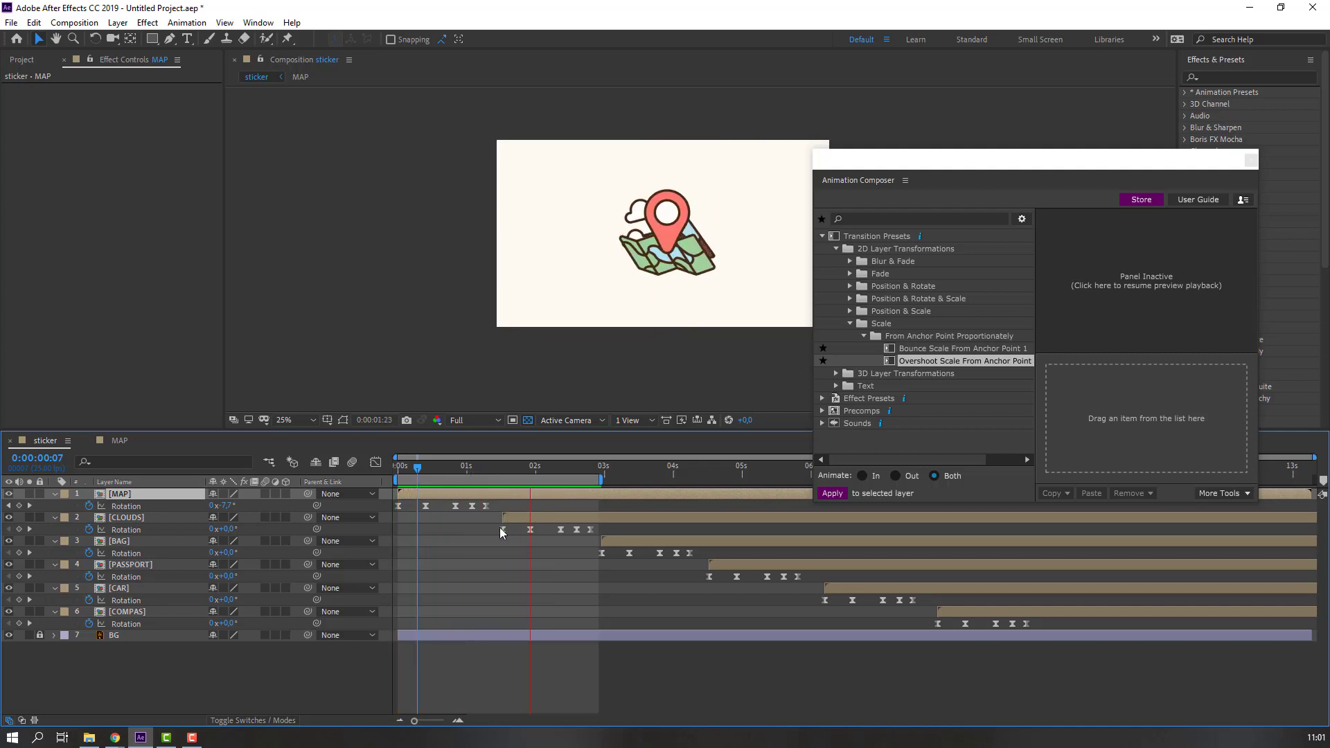
{"action": "key", "text": "space"}
{"action": "left_click_drag", "start_coordinate": [503, 508], "coordinate": [409, 513]}
{"action": "key", "text": "space"}
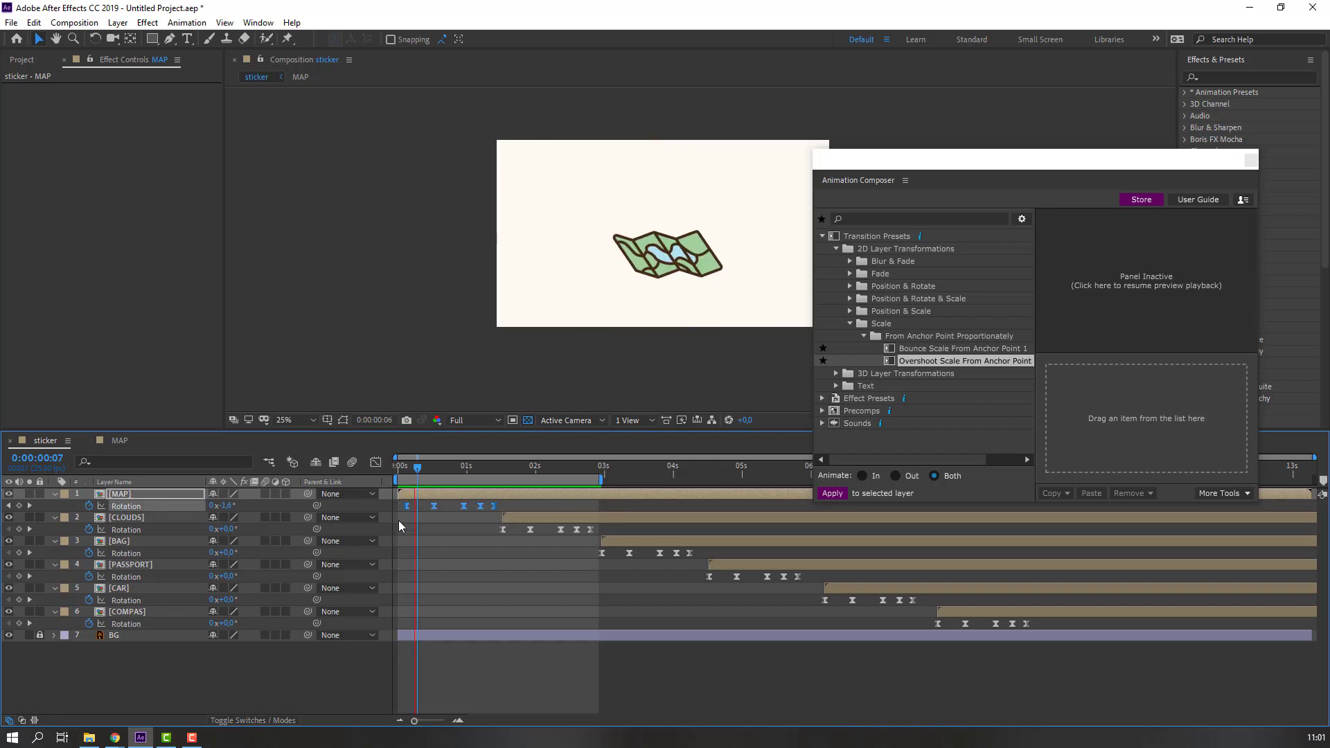
In the MAP composition, keyframe Scale on layers 1 and 11 at its current size at 0:00:01:15 and at 0% at 0:00:01:19
{"action": "left_click", "coordinate": [503, 476]}
{"action": "left_click_drag", "start_coordinate": [502, 478], "coordinate": [510, 483]}
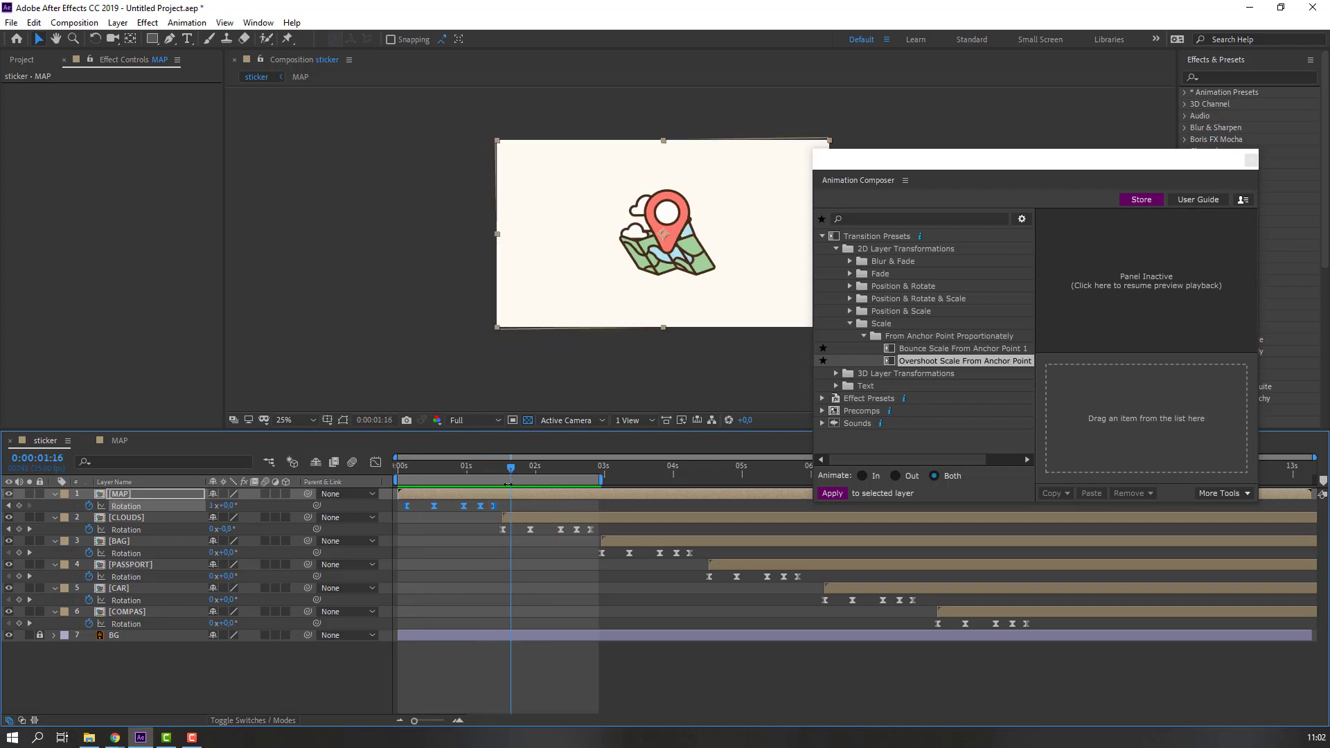
{"action": "left_click", "coordinate": [117, 443]}
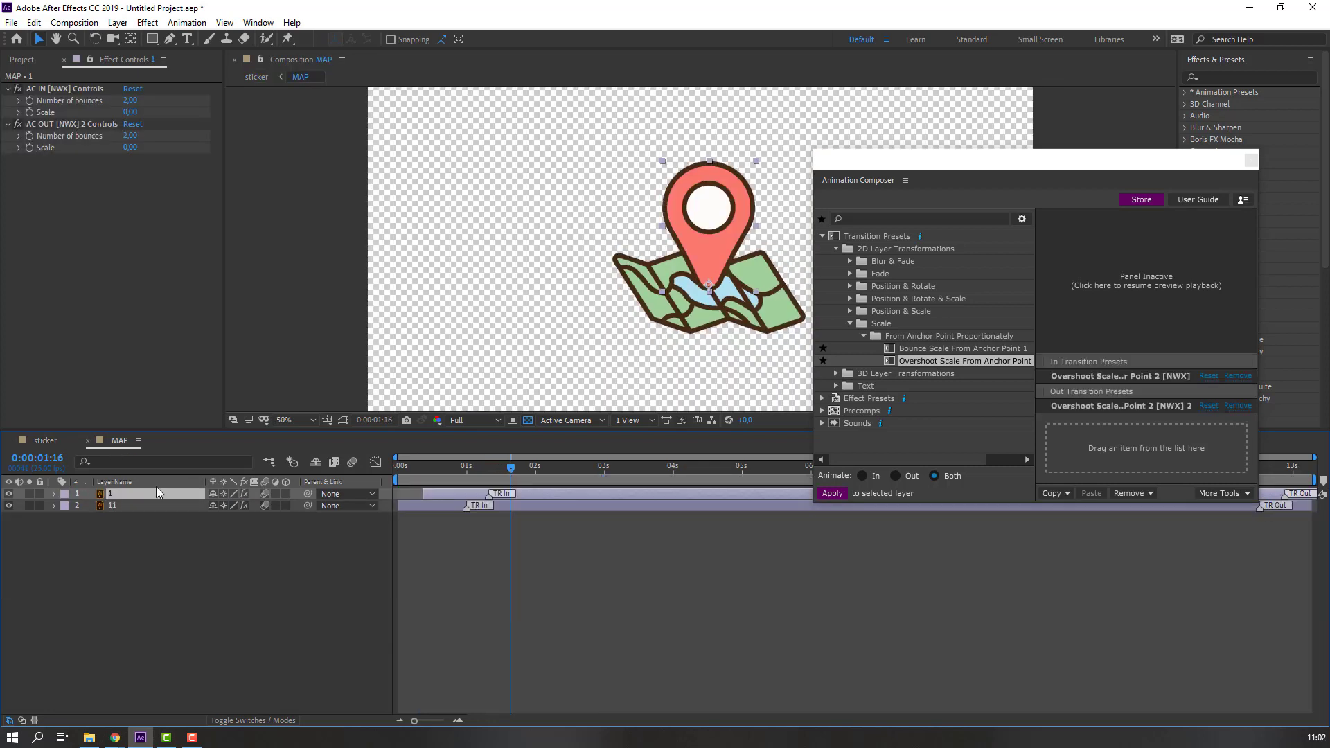
{"action": "left_click_drag", "start_coordinate": [120, 566], "coordinate": [110, 491]}
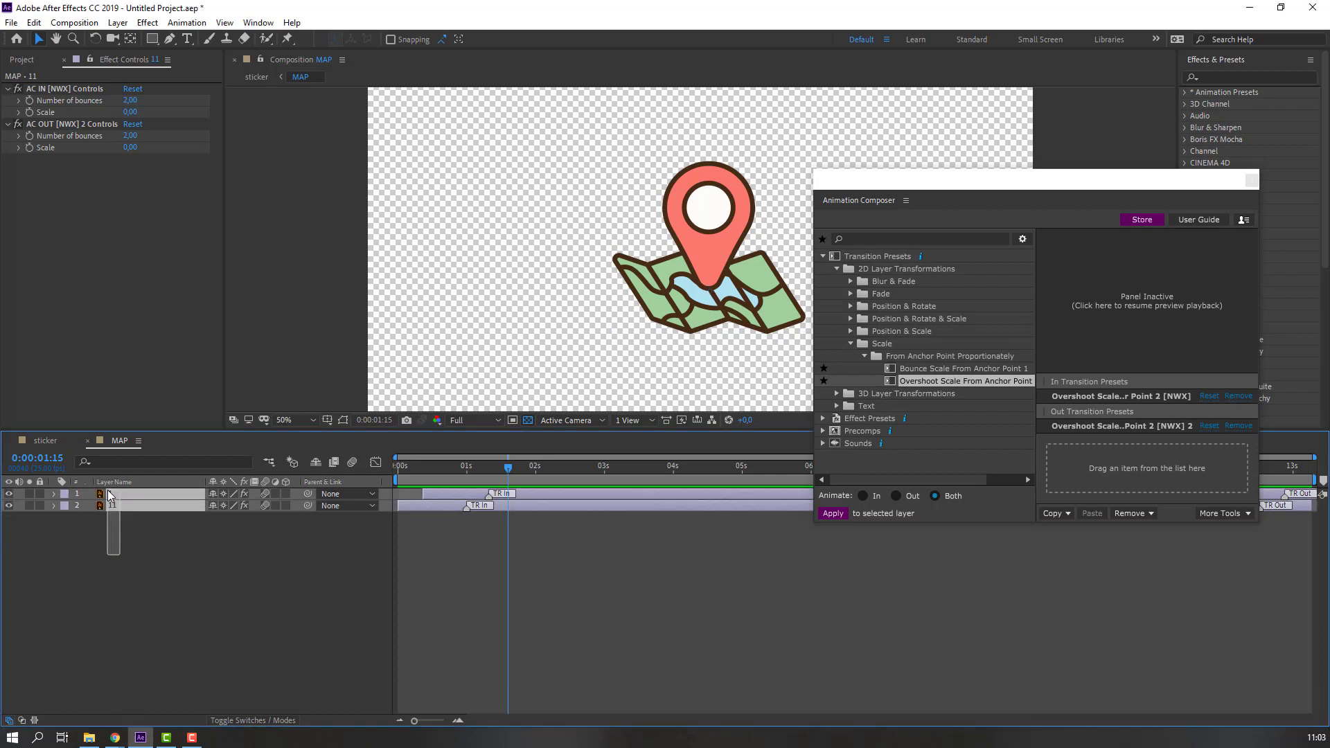
{"action": "key", "text": "s"}
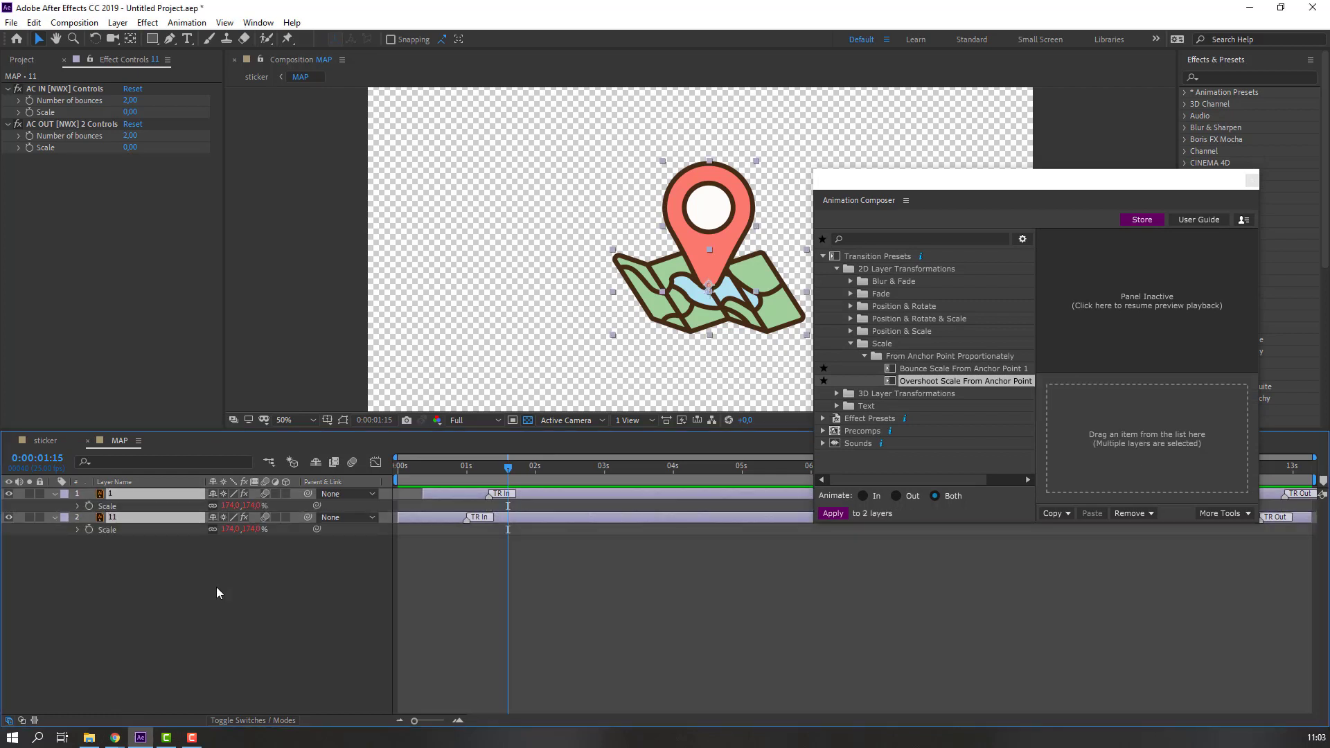
{"action": "left_click", "coordinate": [104, 506]}
{"action": "left_click", "coordinate": [108, 529], "text": "shift"}
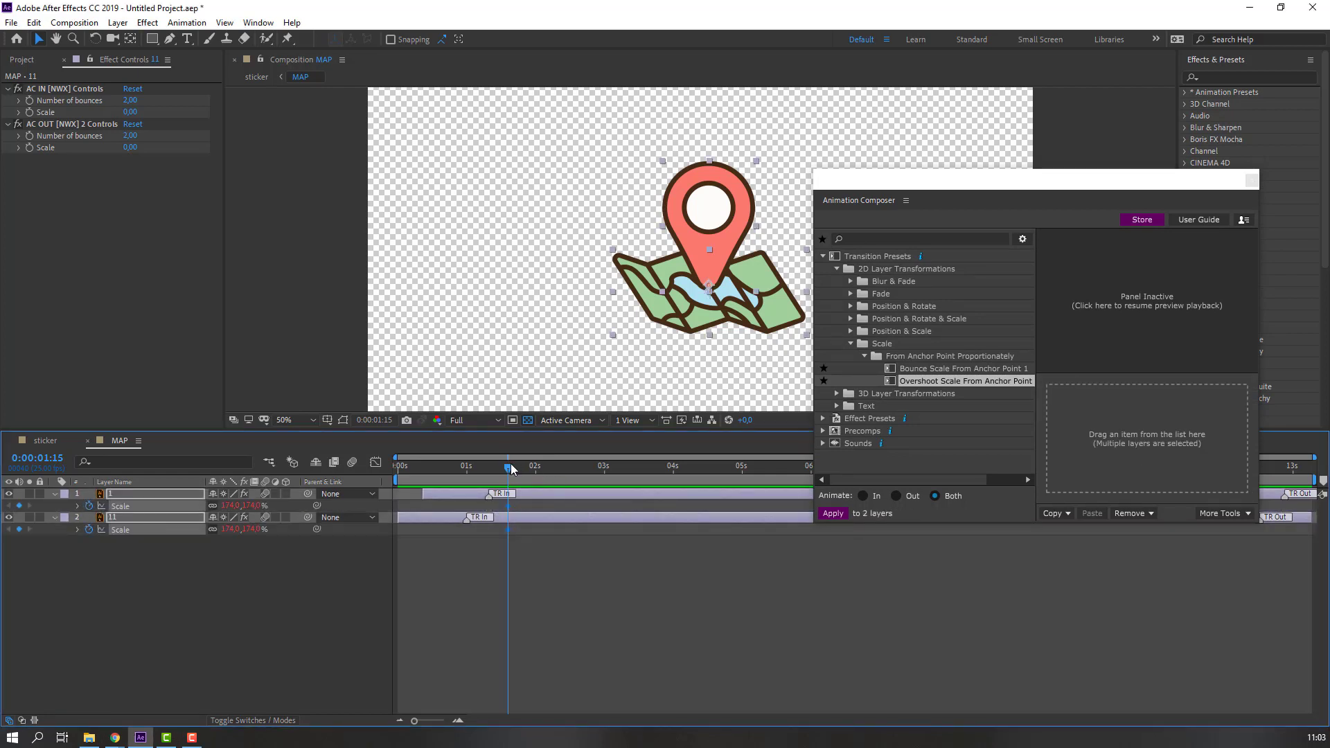
{"action": "left_click", "coordinate": [229, 506]}
{"action": "type", "text": "0"}
{"action": "key", "text": "Return"}
Move the Scale keyframes of MAP pin layer 1 about 3 frames later and preview the result in the sticker composition
{"action": "left_click", "coordinate": [518, 507]}
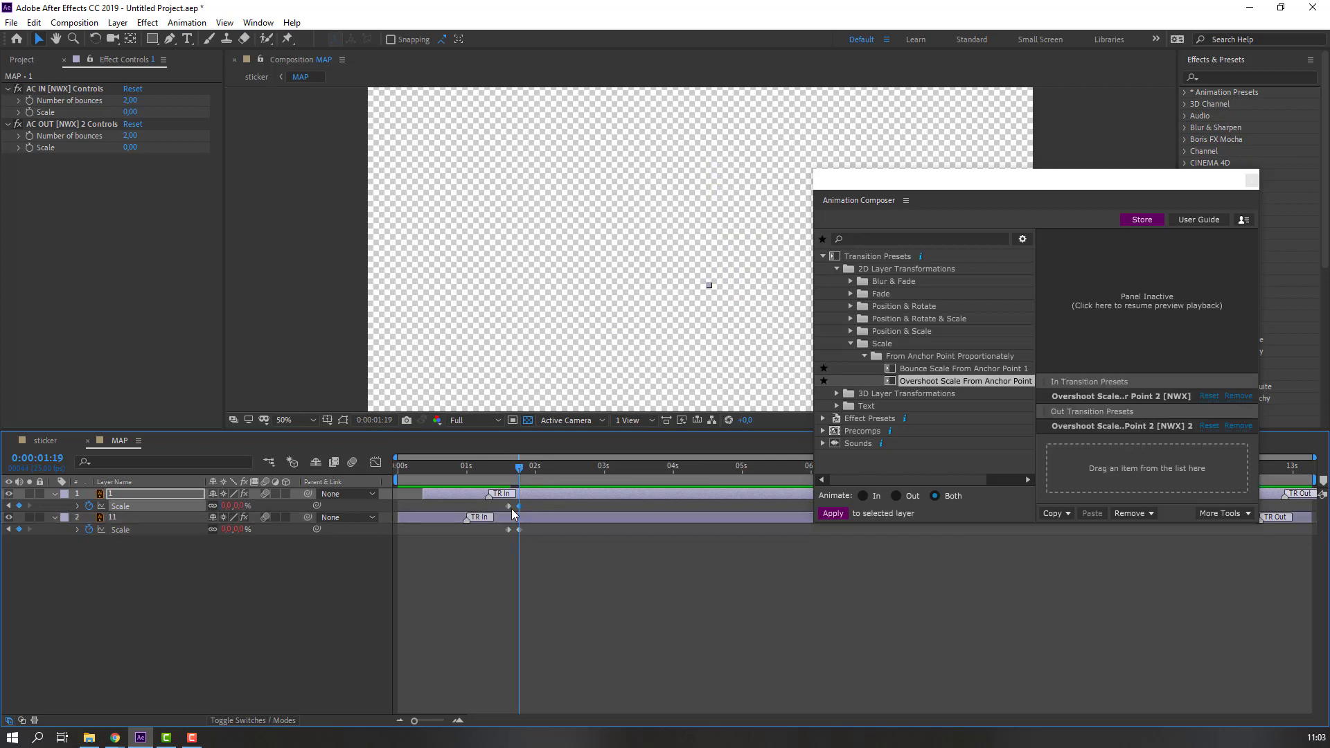
{"action": "left_click_drag", "start_coordinate": [508, 507], "coordinate": [412, 472]}
{"action": "left_click", "coordinate": [42, 441]}
{"action": "key", "text": "space"}
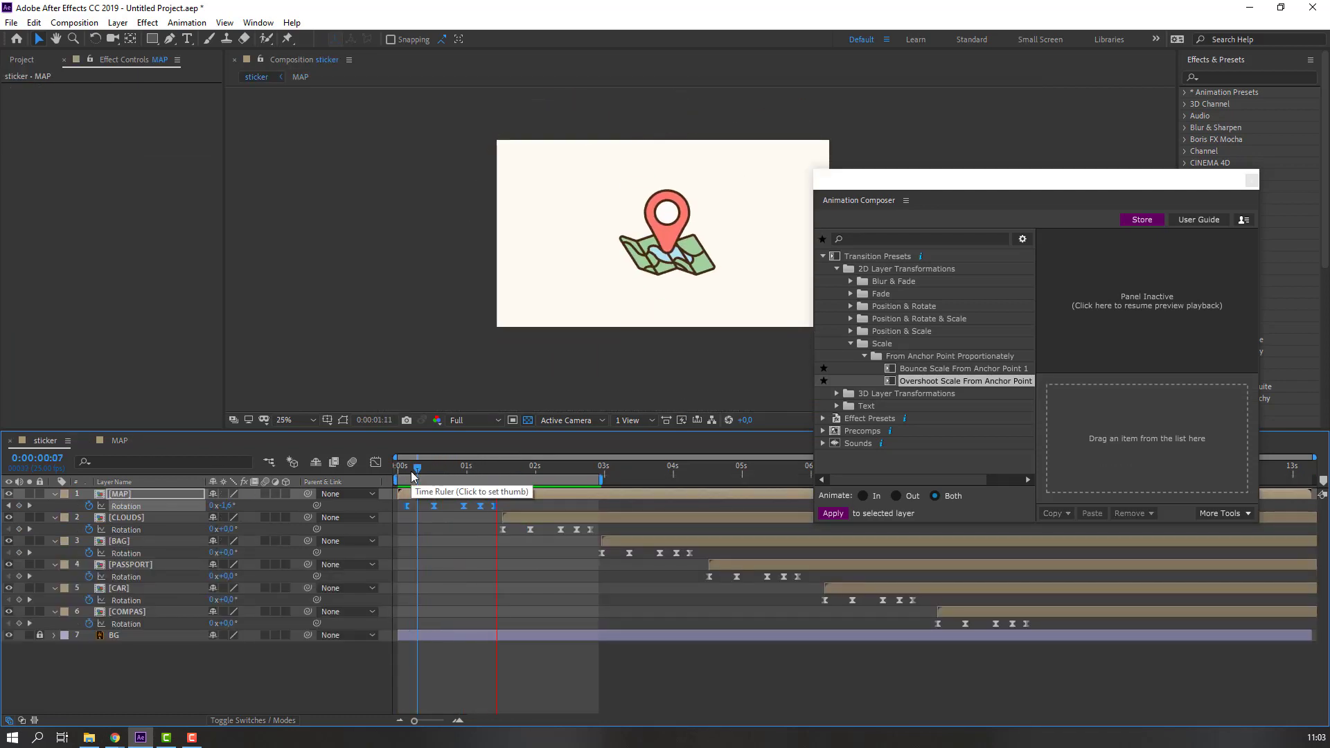
{"action": "key", "text": "space"}
Apply Easy Ease to the Scale keyframes of both MAP layers and preview the exit in the sticker composition
{"action": "left_click", "coordinate": [115, 441]}
{"action": "left_click_drag", "start_coordinate": [543, 506], "coordinate": [497, 535]}
{"action": "right_click", "coordinate": [507, 532]}
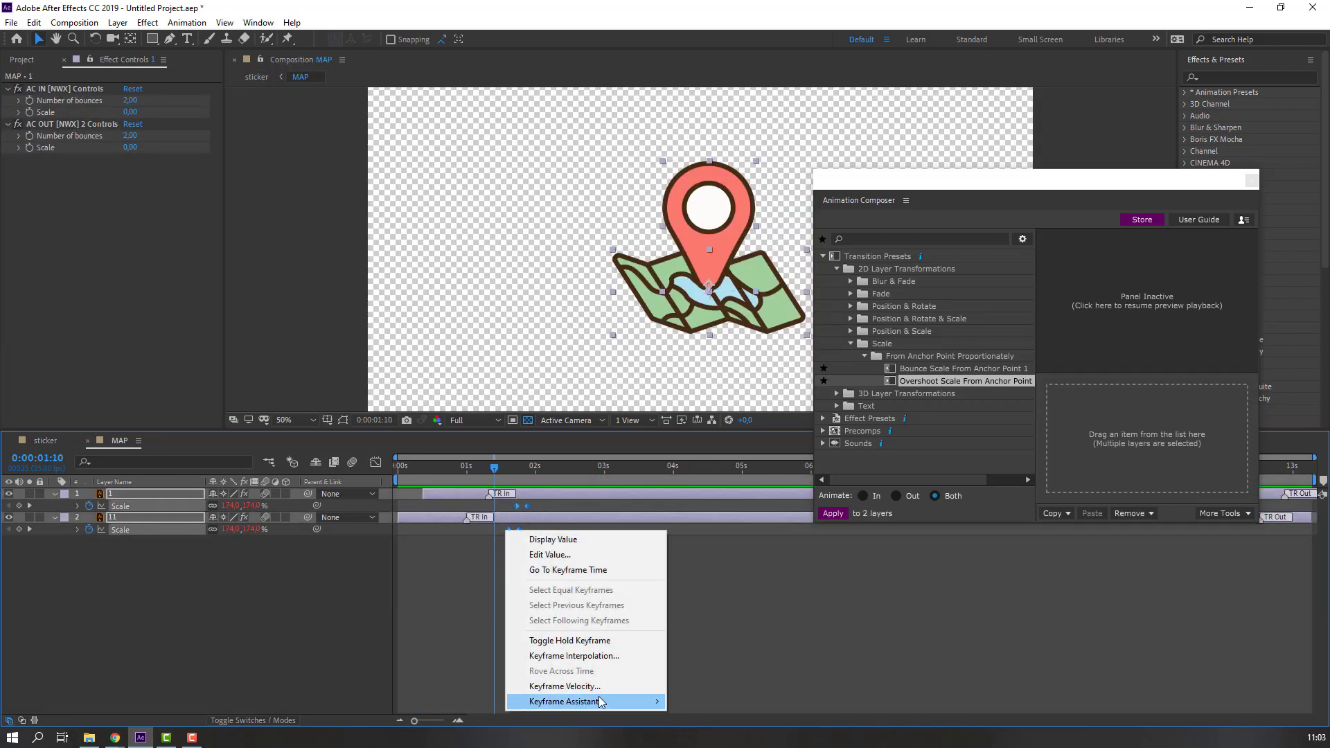
{"action": "mouse_move", "coordinate": [601, 701]}
{"action": "left_click", "coordinate": [732, 614]}
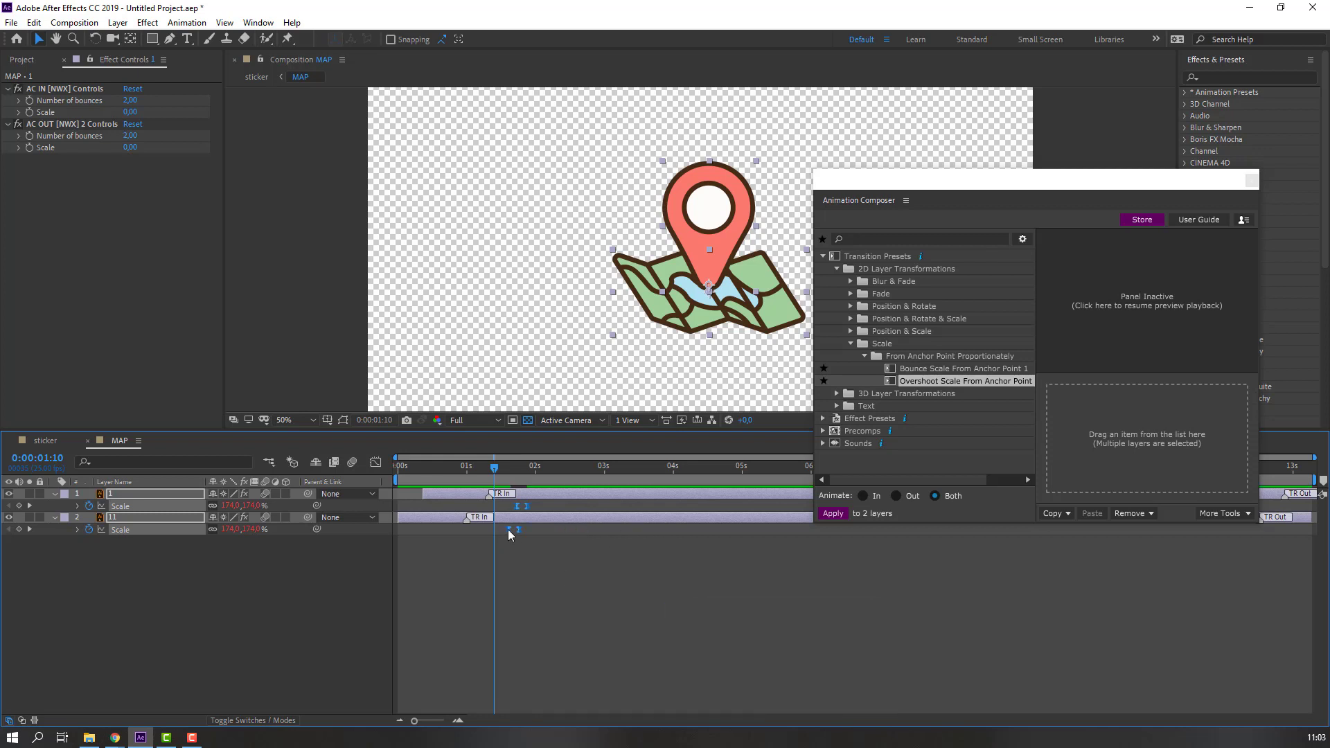
{"action": "left_click", "coordinate": [50, 442]}
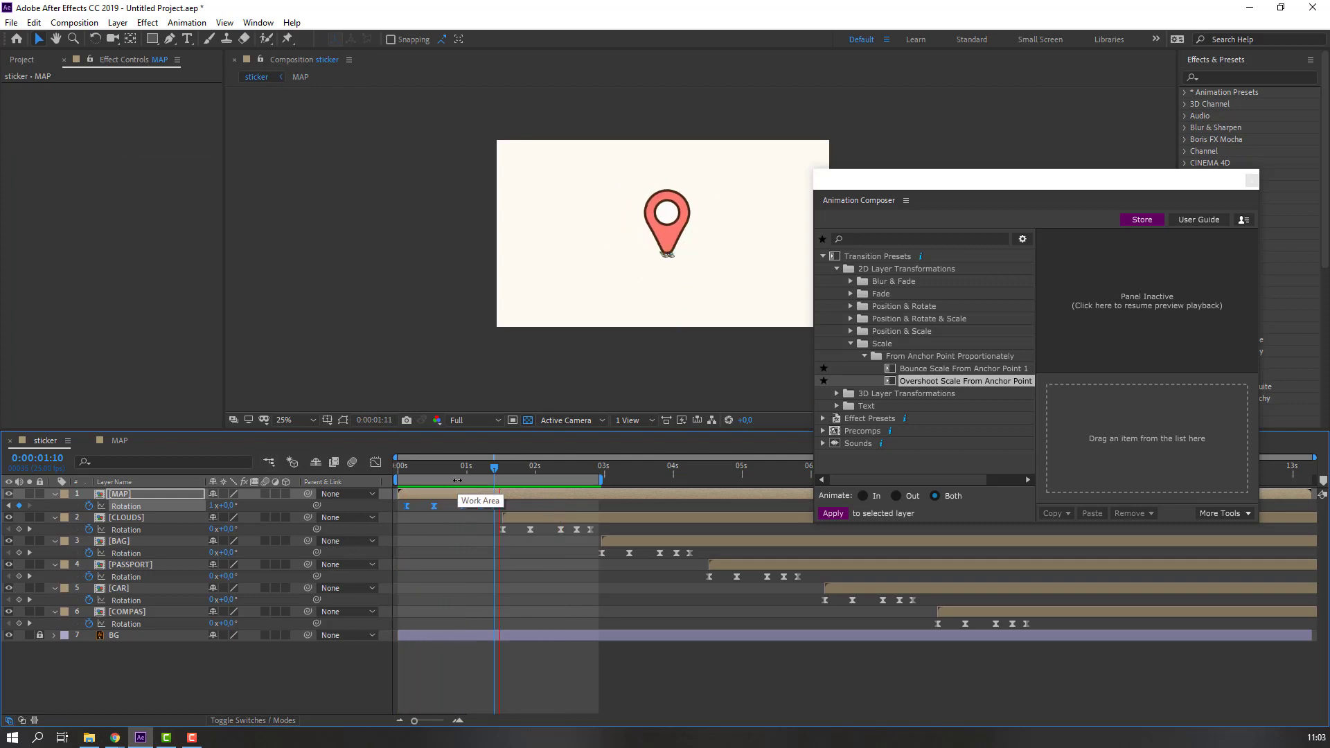
{"action": "left_click", "coordinate": [503, 474]}
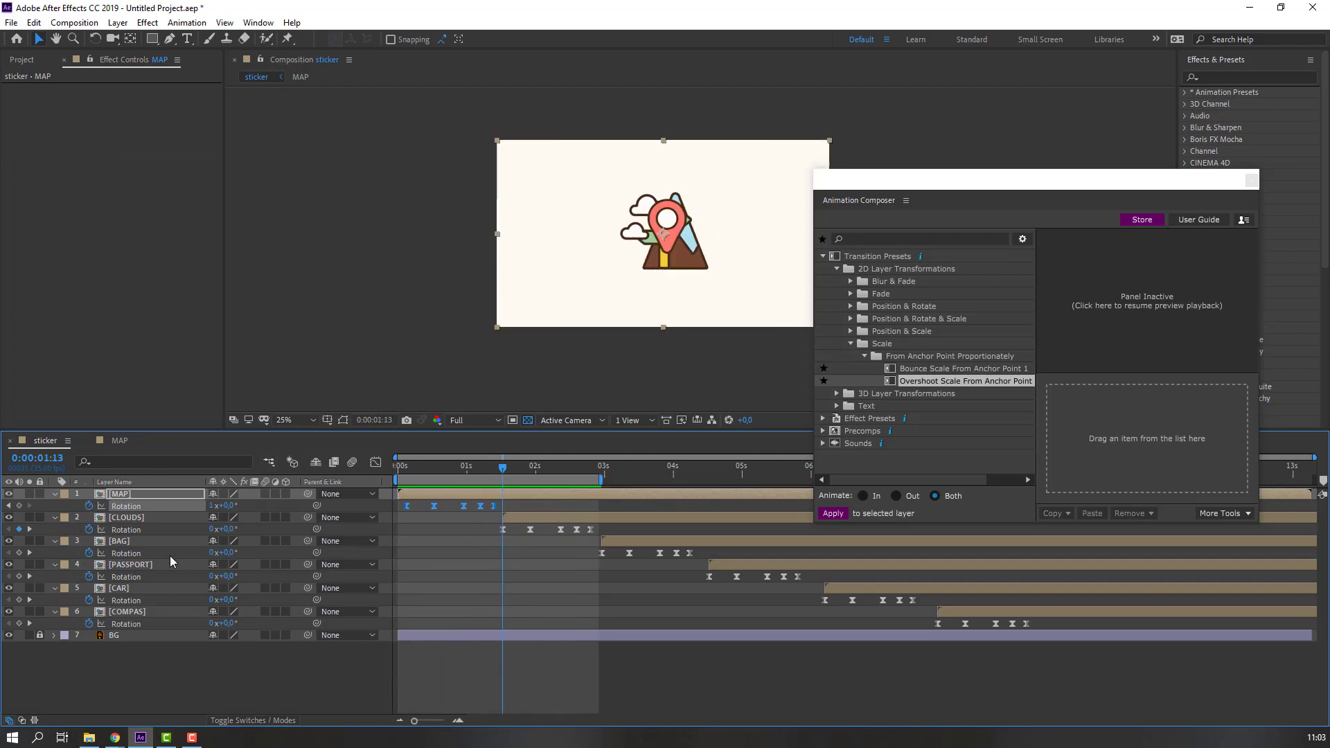
Open the CLOUDS composition and apply the Overshoot Scale From Anchor Point preset to its four layers, animating both in and out
{"action": "double_click", "coordinate": [127, 520]}
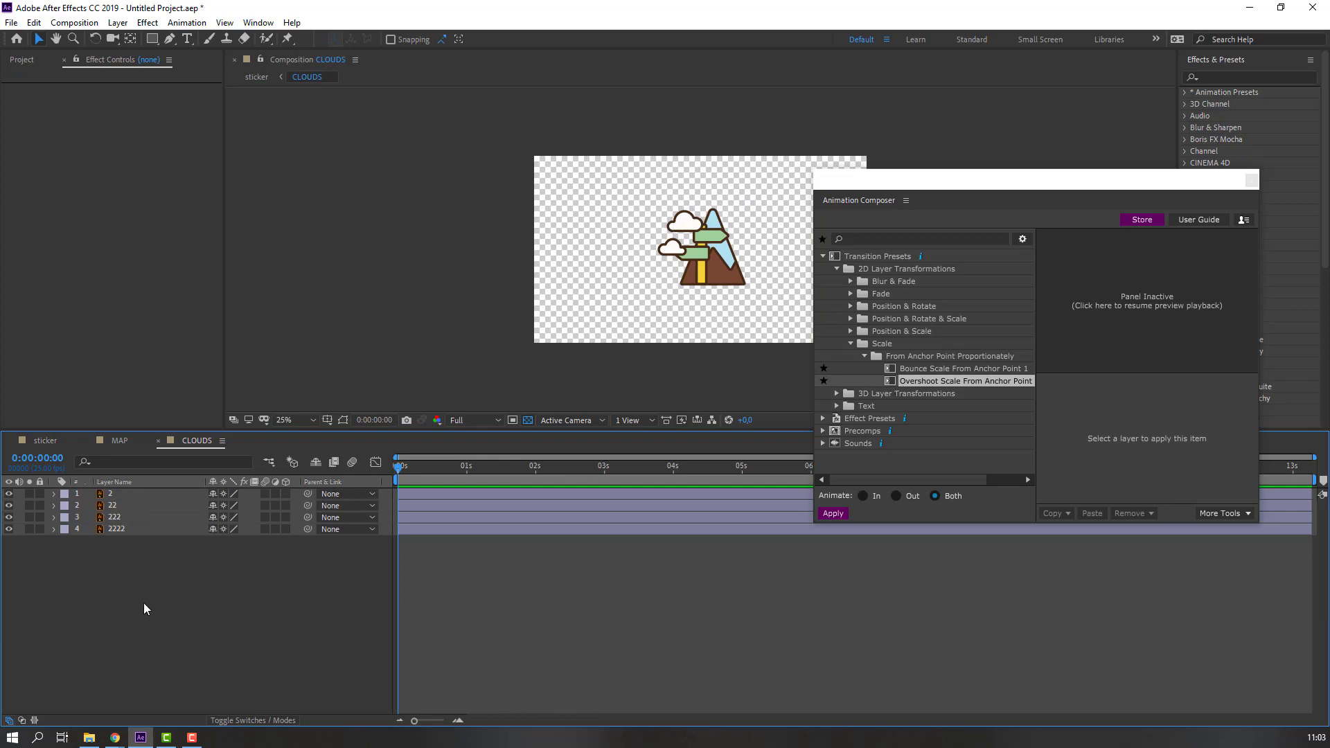
{"action": "left_click_drag", "start_coordinate": [120, 611], "coordinate": [132, 495]}
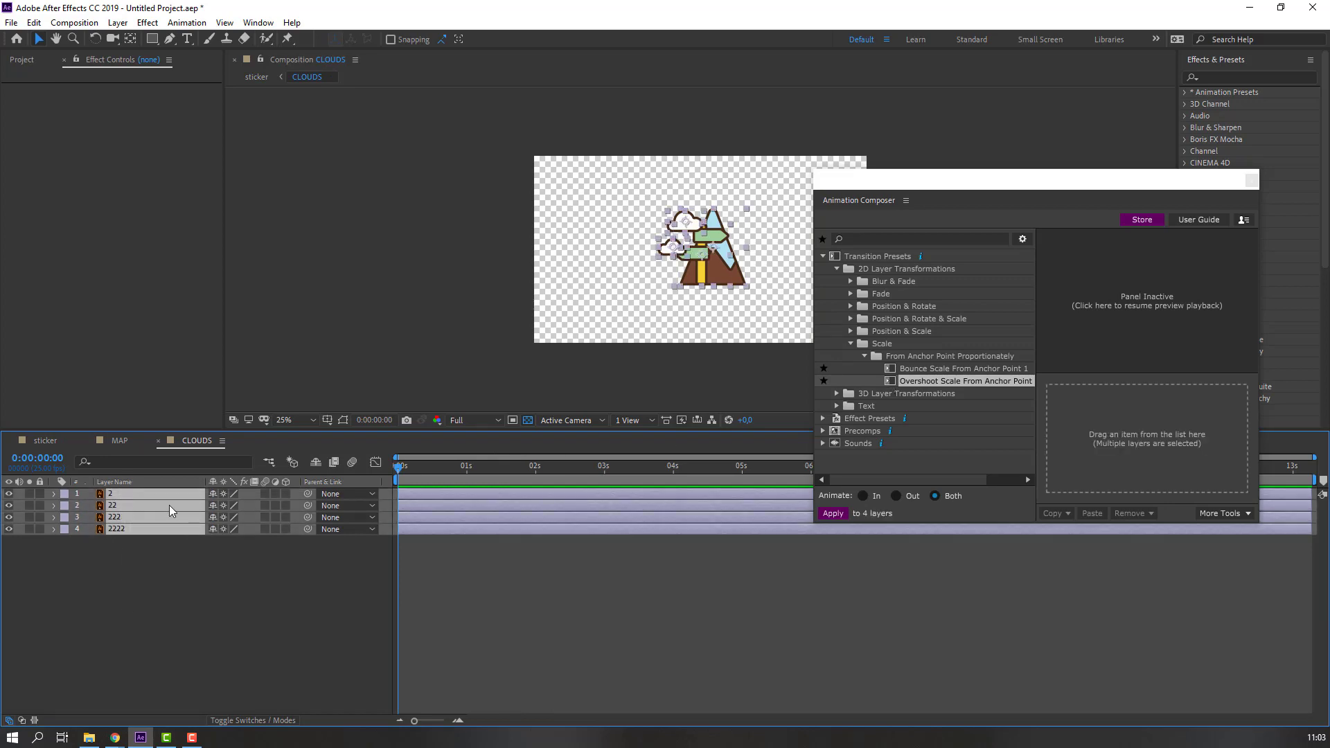
{"action": "double_click", "coordinate": [956, 386]}
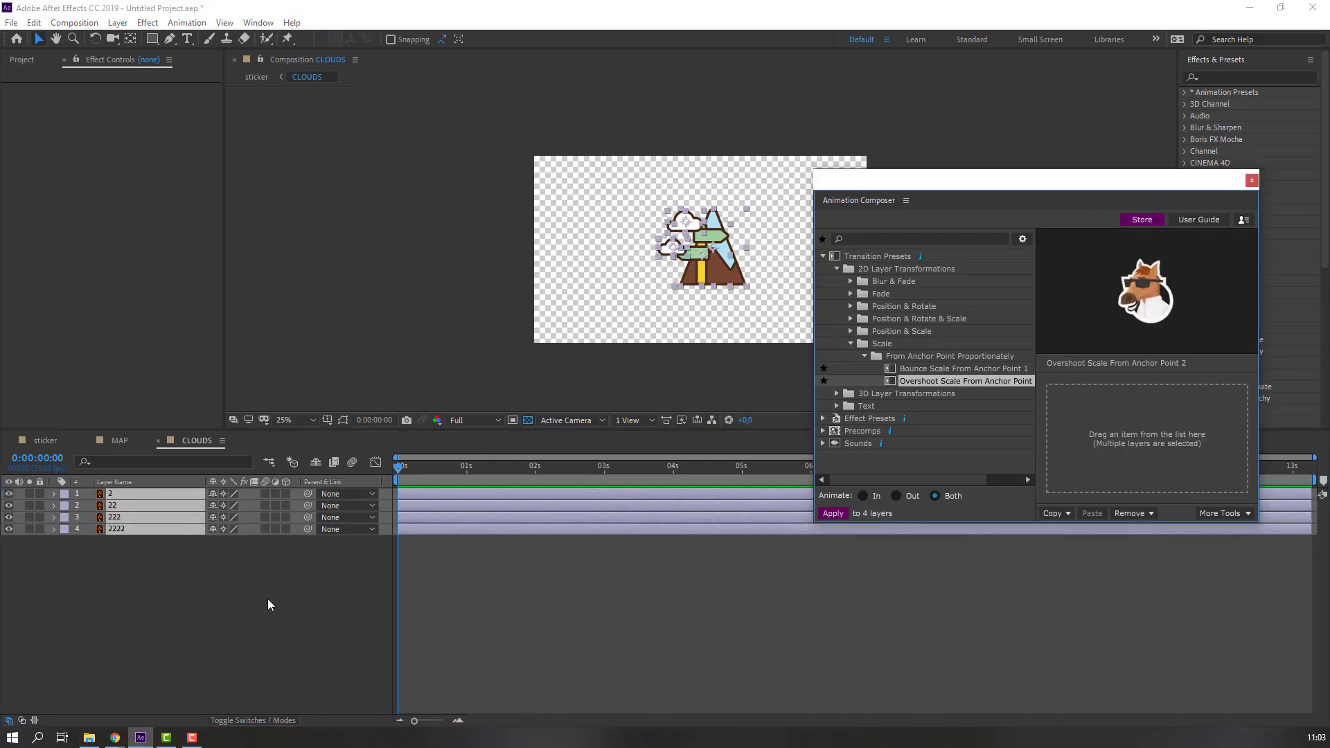
Lengthen the in transitions of the four CLOUDS layers and start layers 2, 22 and 222 a few frames later at staggered offsets
{"action": "left_click", "coordinate": [445, 539]}
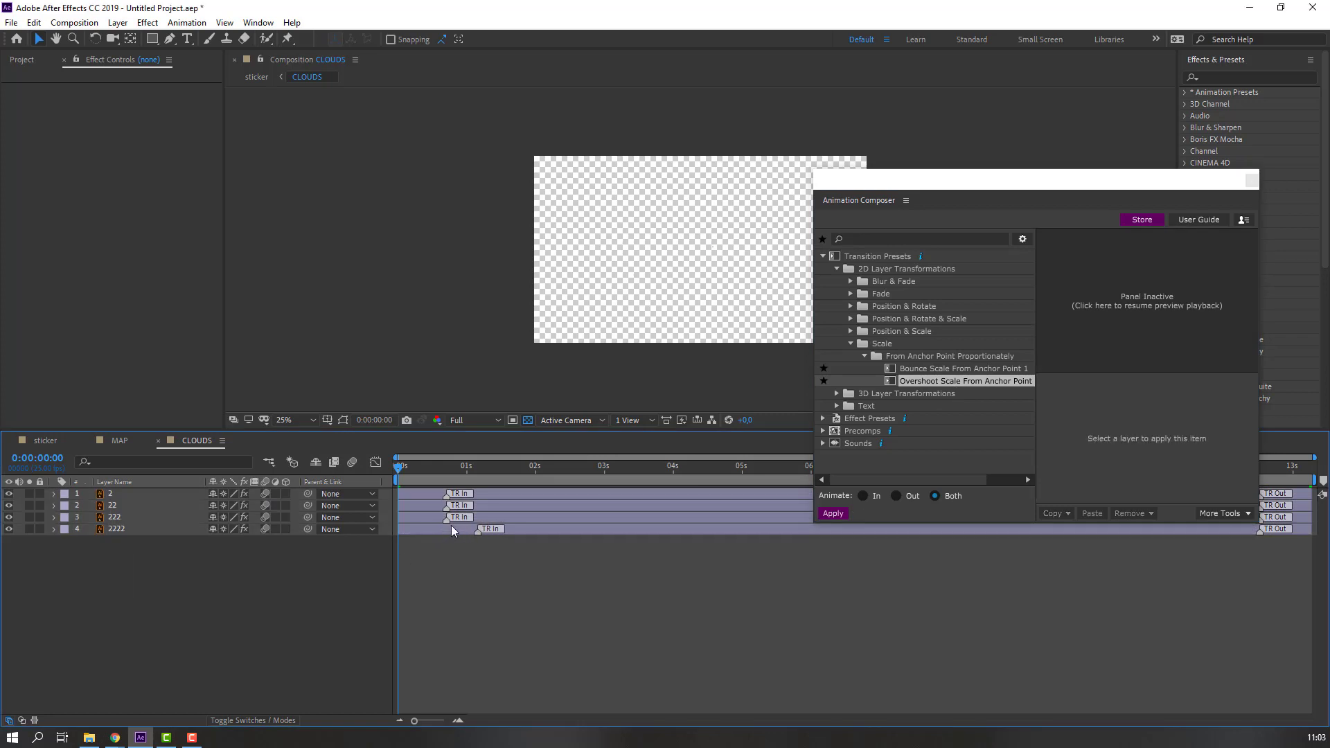
{"action": "left_click", "coordinate": [452, 531]}
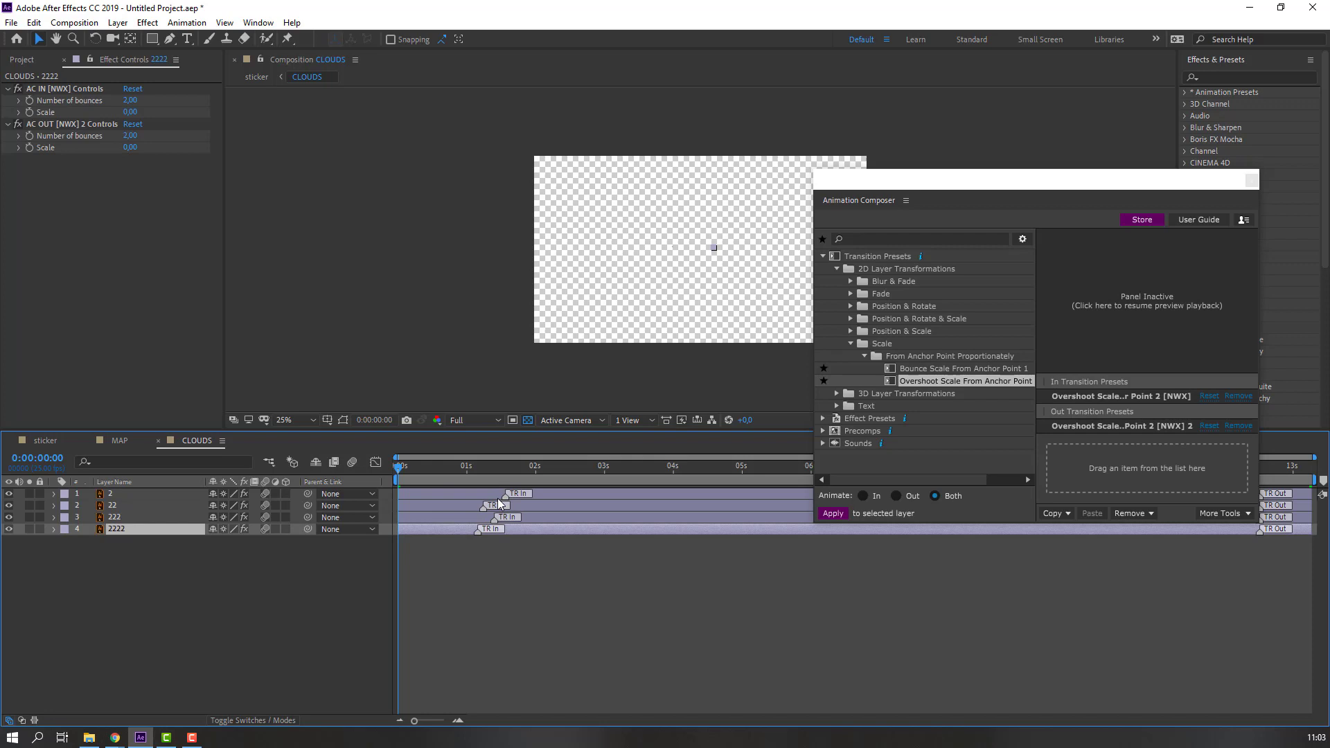
{"action": "left_click", "coordinate": [342, 567]}
{"action": "mouse_move", "coordinate": [423, 520]}
{"action": "left_mouse_down"}
{"action": "mouse_move", "coordinate": [437, 520]}
{"action": "mouse_move", "coordinate": [423, 495]}
{"action": "mouse_move", "coordinate": [423, 508]}
{"action": "left_mouse_up"}
{"action": "key", "text": "space"}
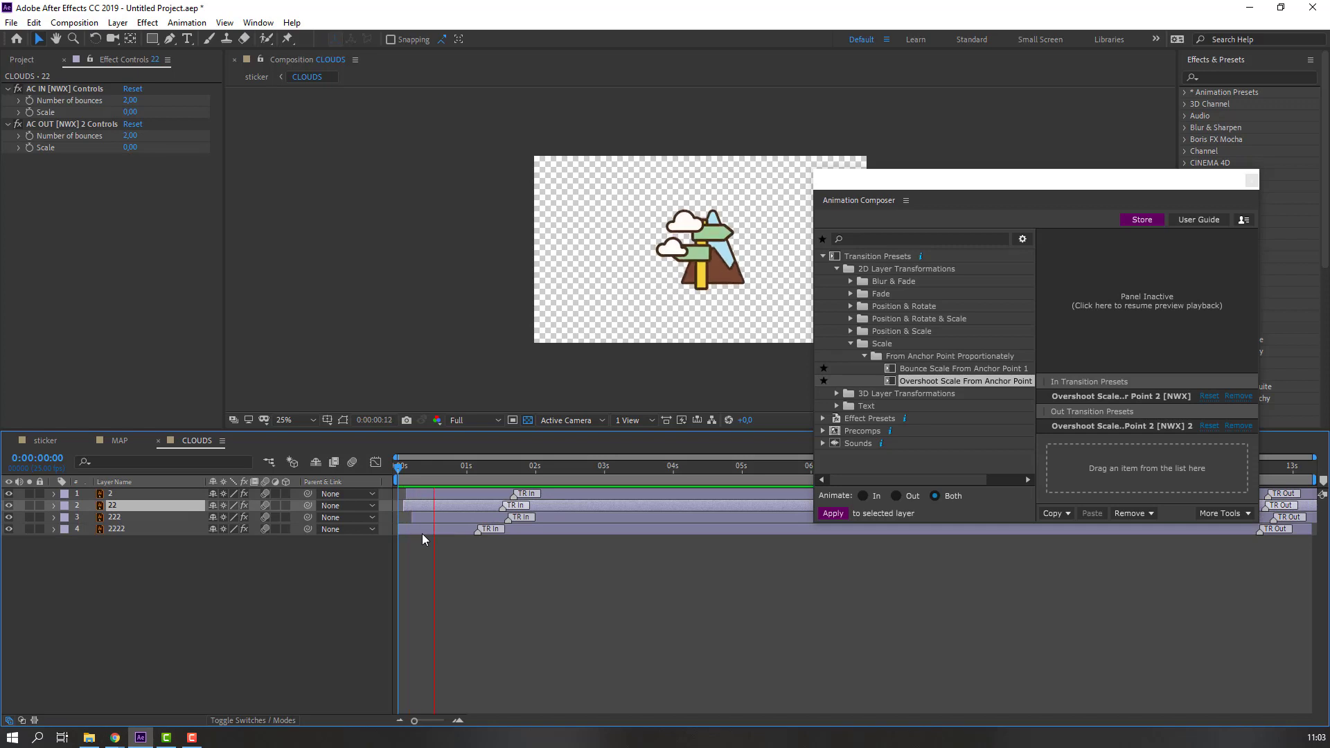
{"action": "key", "text": "space"}
Preview the sticker composition and extend its work area to end at about 5 seconds
{"action": "left_click", "coordinate": [45, 441]}
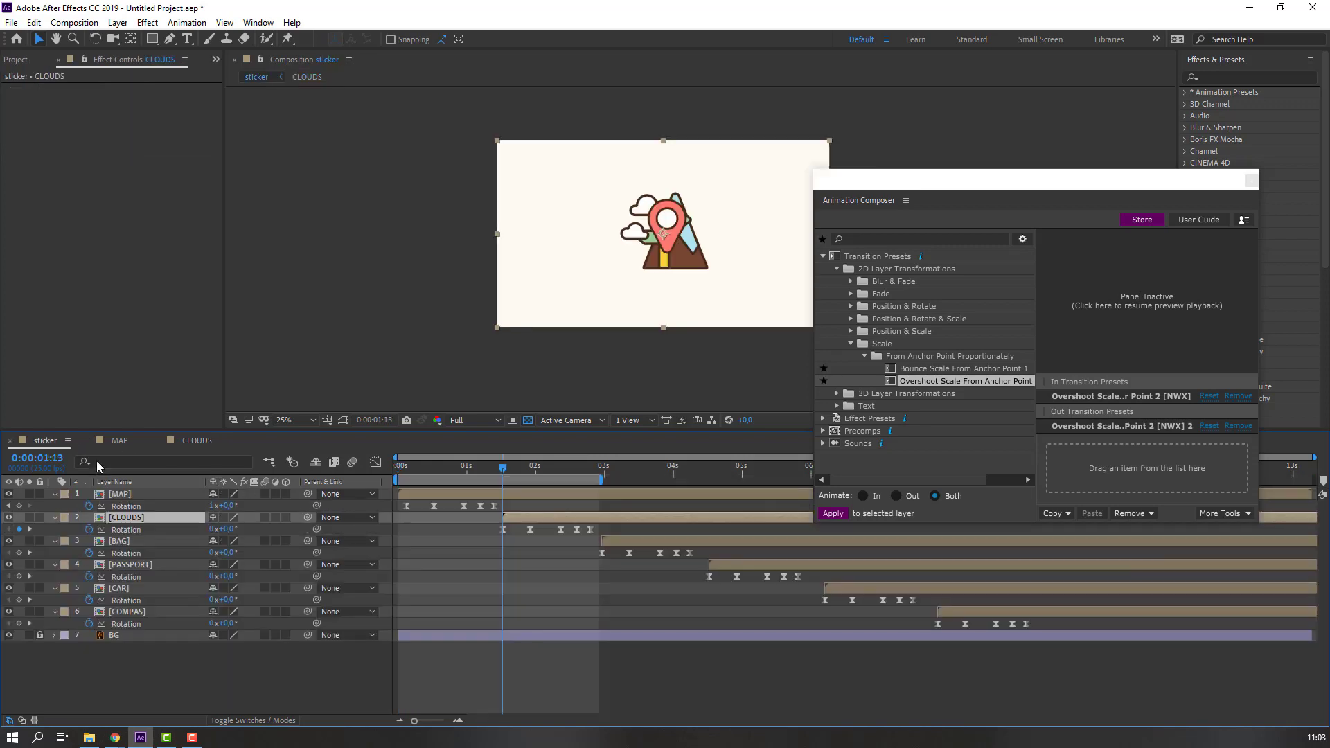
{"action": "key", "text": "space"}
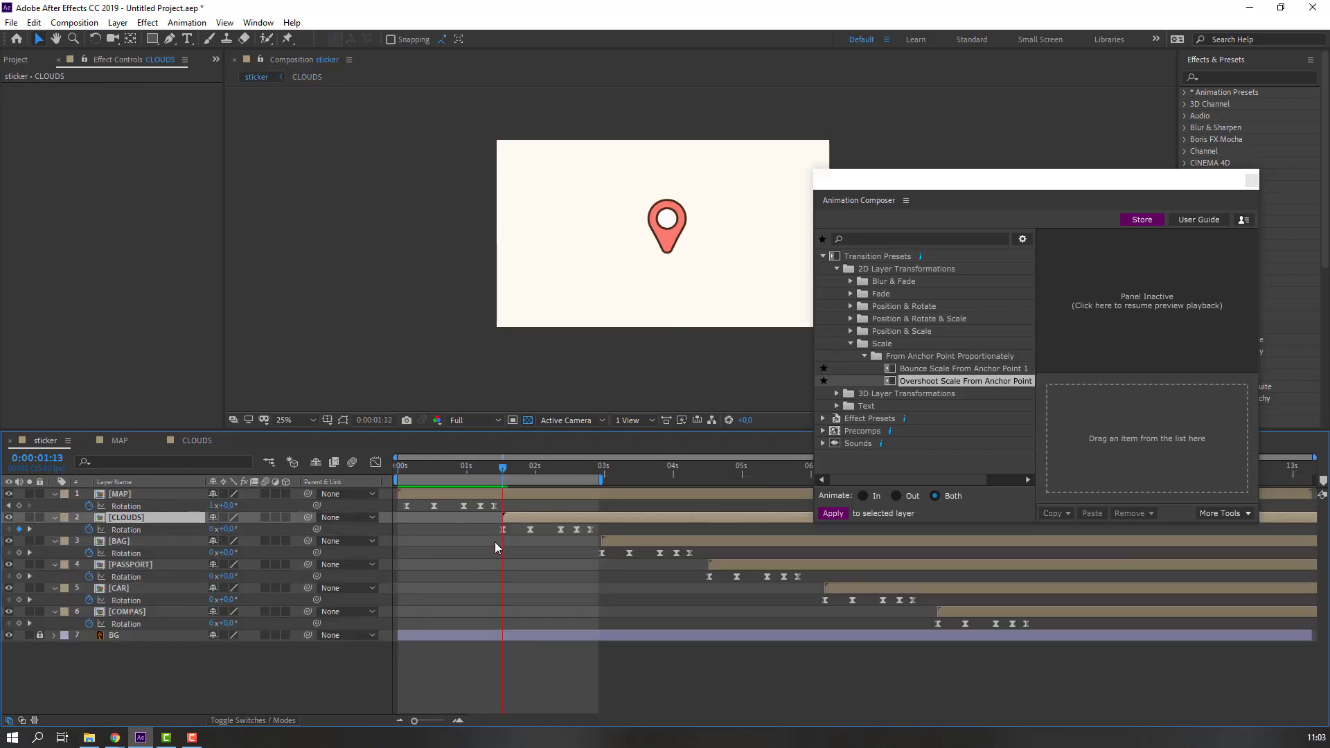
{"action": "key", "text": "space"}
{"action": "left_click_drag", "start_coordinate": [970, 192], "coordinate": [977, 93]}
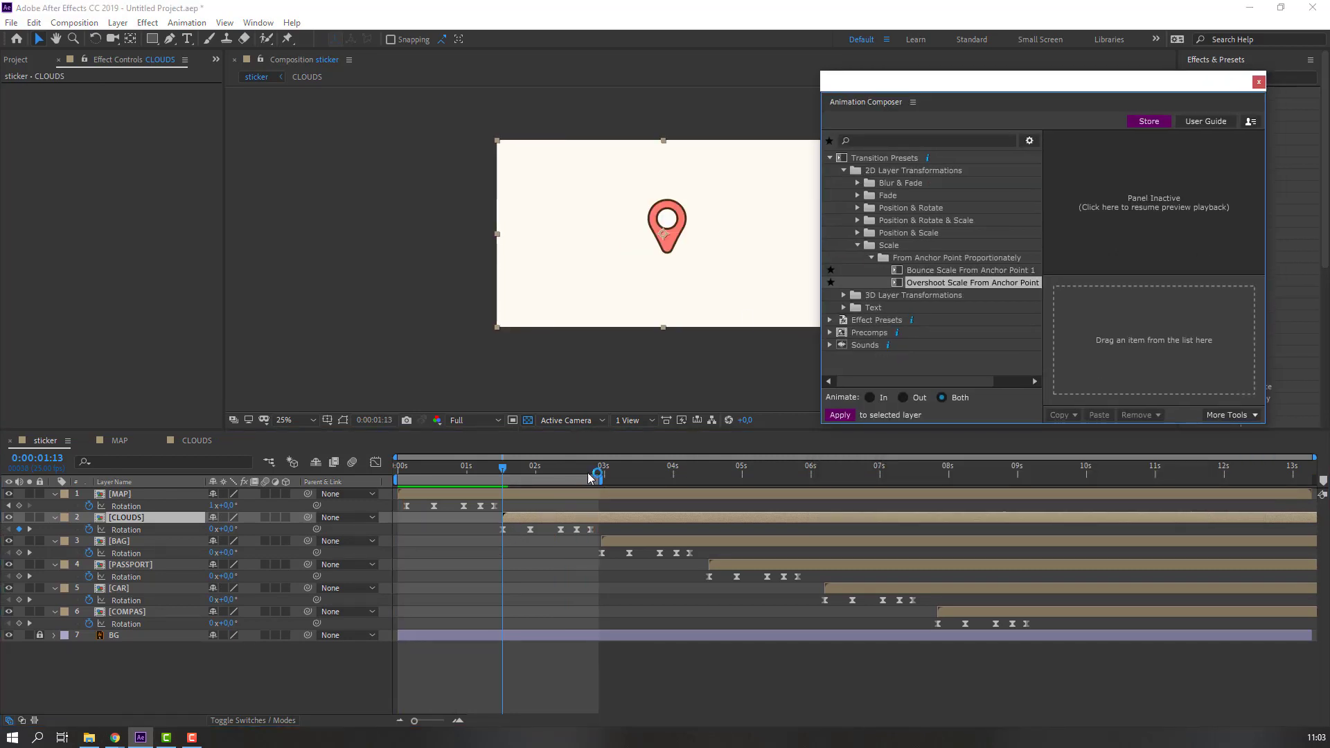
{"action": "left_click_drag", "start_coordinate": [601, 478], "coordinate": [752, 478]}
Shift all CLOUDS Rotation keyframes about 3 frames later and preview the motion
{"action": "left_click_drag", "start_coordinate": [599, 533], "coordinate": [502, 540]}
{"action": "key", "text": "space"}
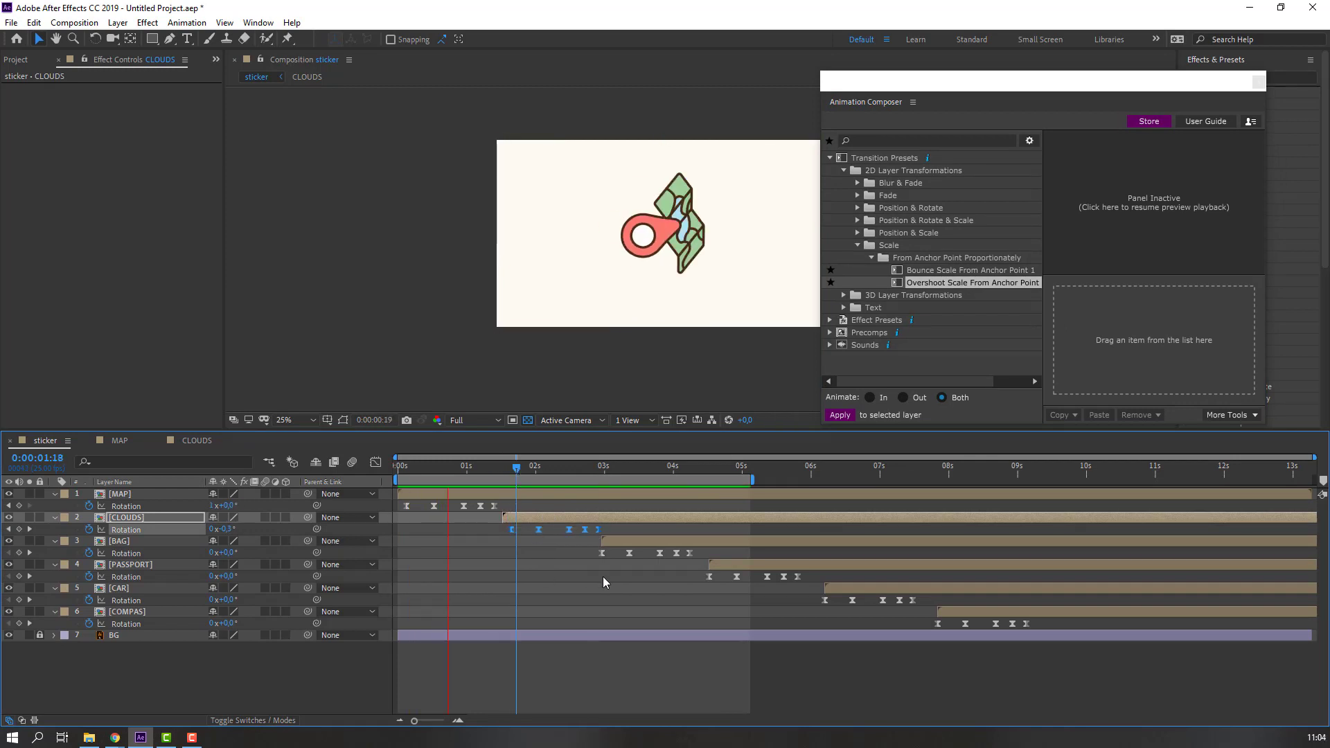
{"action": "key", "text": "space"}
In the CLOUDS composition, keyframe Scale on all four layers at its current size at 0:00:01:14 and at 0% at 0:00:01:19
{"action": "left_click", "coordinate": [609, 469]}
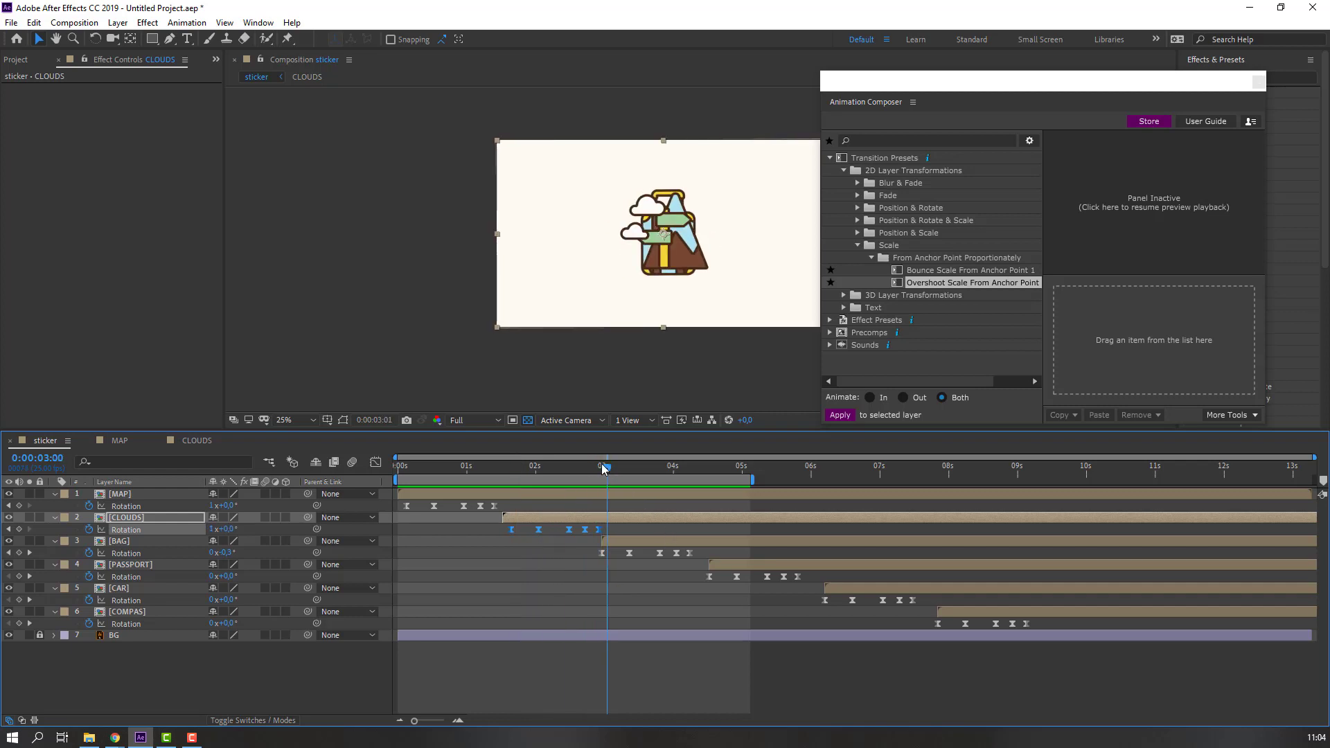
{"action": "left_click", "coordinate": [191, 446]}
{"action": "left_click_drag", "start_coordinate": [173, 604], "coordinate": [118, 481]}
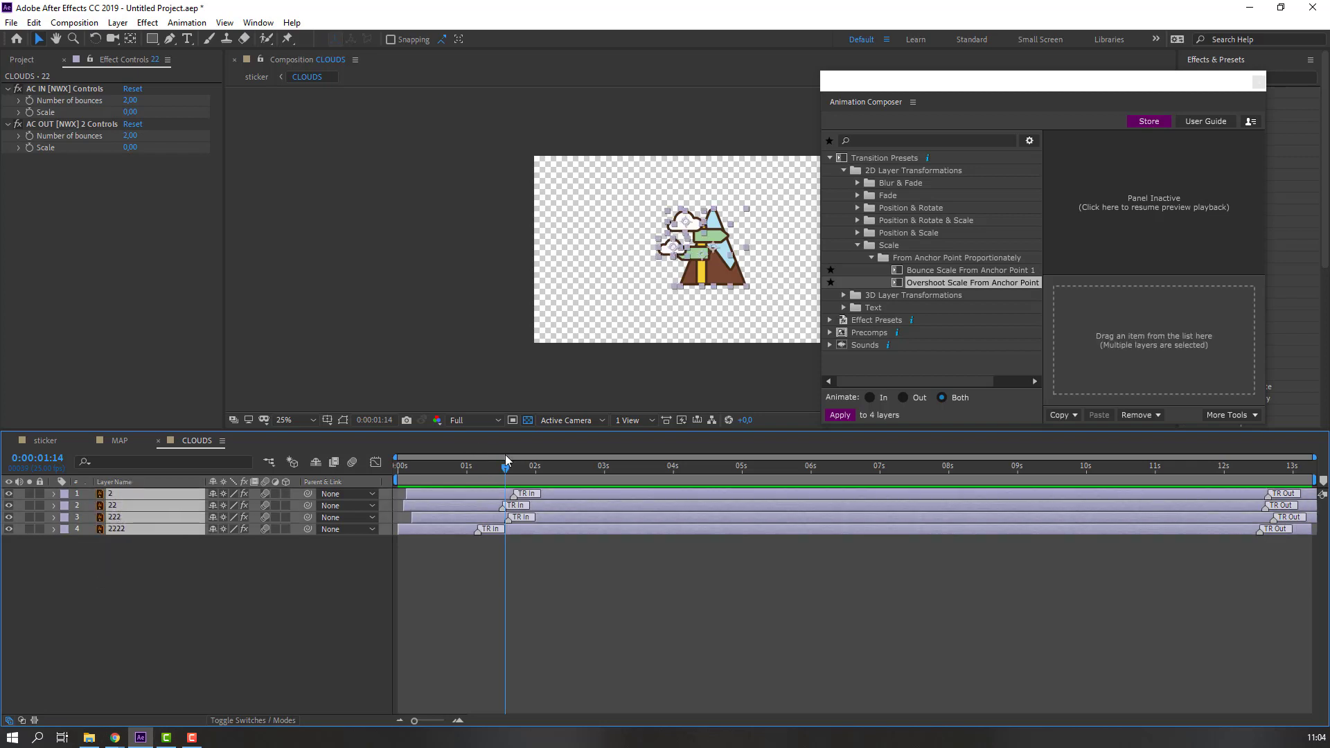
{"action": "key", "text": "s"}
{"action": "left_click", "coordinate": [89, 507]}
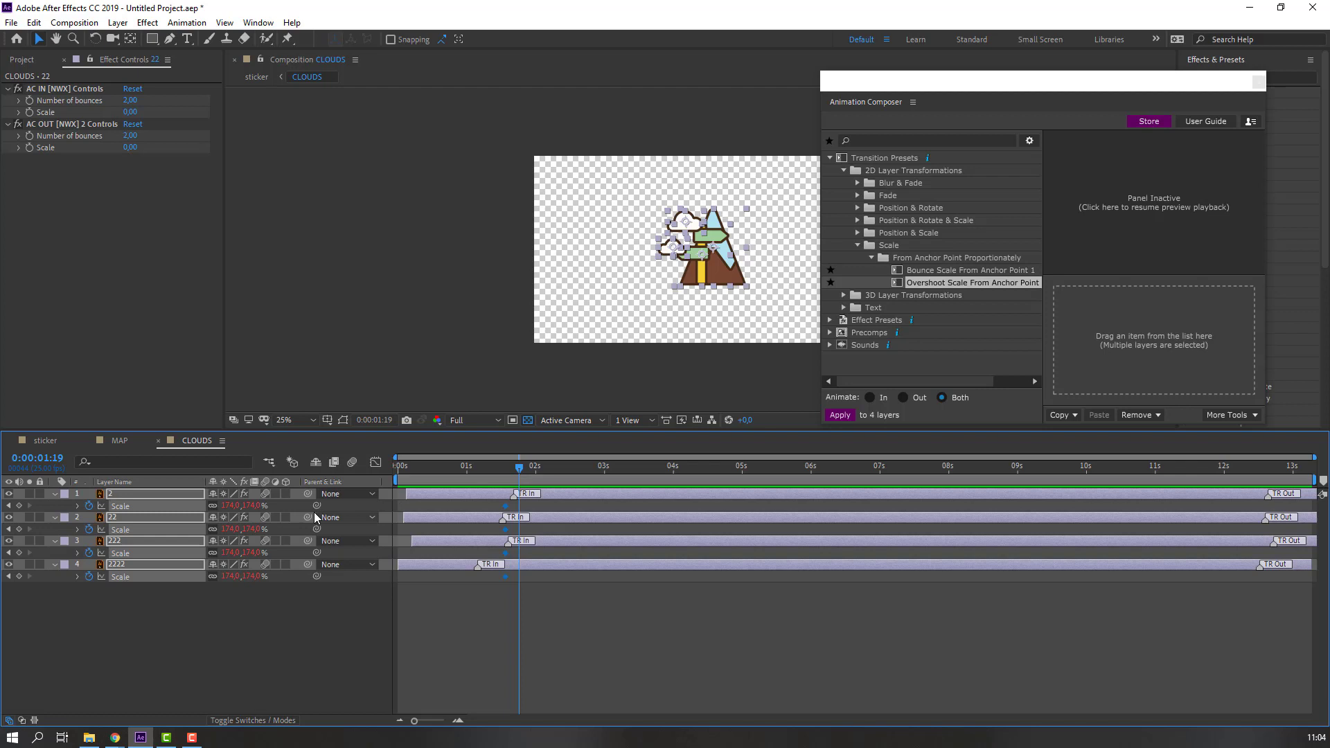
{"action": "left_click", "coordinate": [230, 505]}
{"action": "type", "text": "0"}
{"action": "key", "text": "Return"}
Apply Easy Ease to all CLOUDS Scale keyframes and offset those of layers 2 and 222 a few frames later
{"action": "left_click_drag", "start_coordinate": [538, 505], "coordinate": [492, 596]}
{"action": "right_click", "coordinate": [507, 577]}
{"action": "mouse_move", "coordinate": [561, 568]}
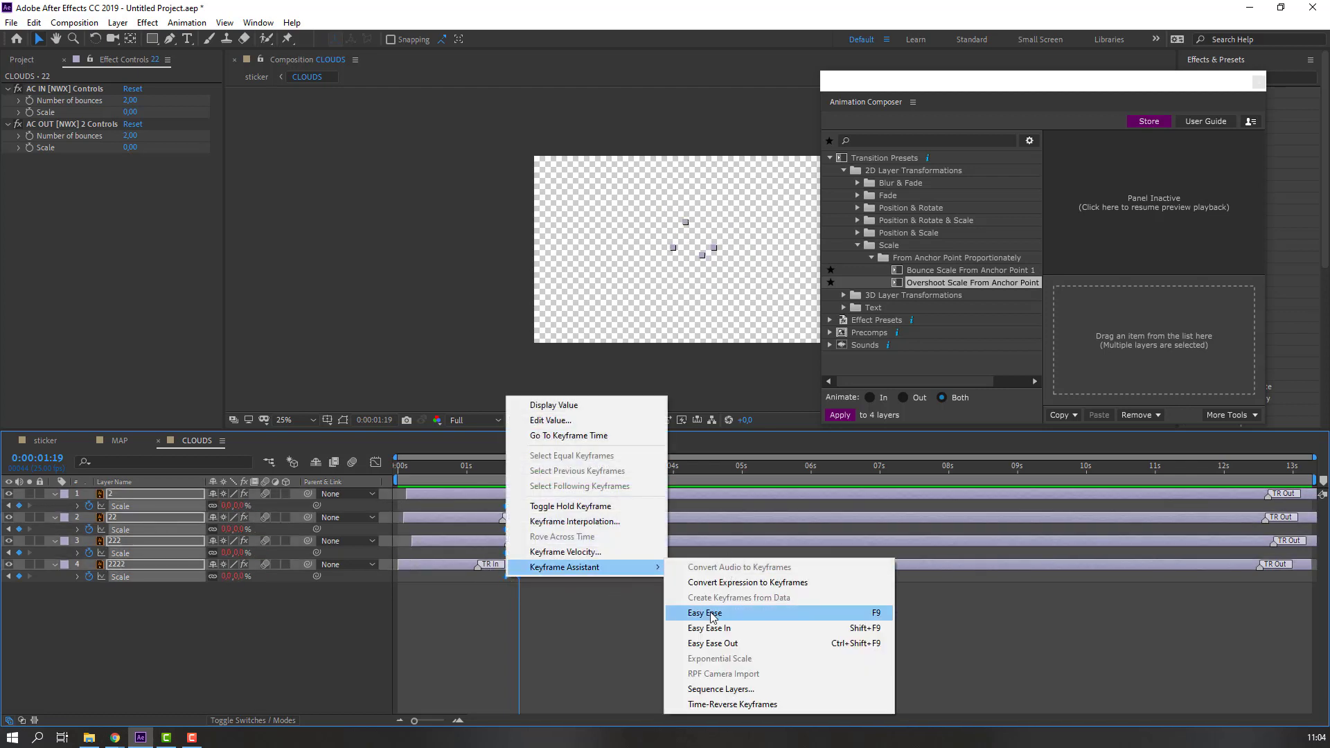
{"action": "left_click", "coordinate": [714, 597]}
{"action": "left_click_drag", "start_coordinate": [533, 510], "coordinate": [517, 553]}
Move the Scale keyframes of all four CLOUDS layers about 6 frames earlier and preview the exit in the sticker composition
{"action": "left_click", "coordinate": [45, 440]}
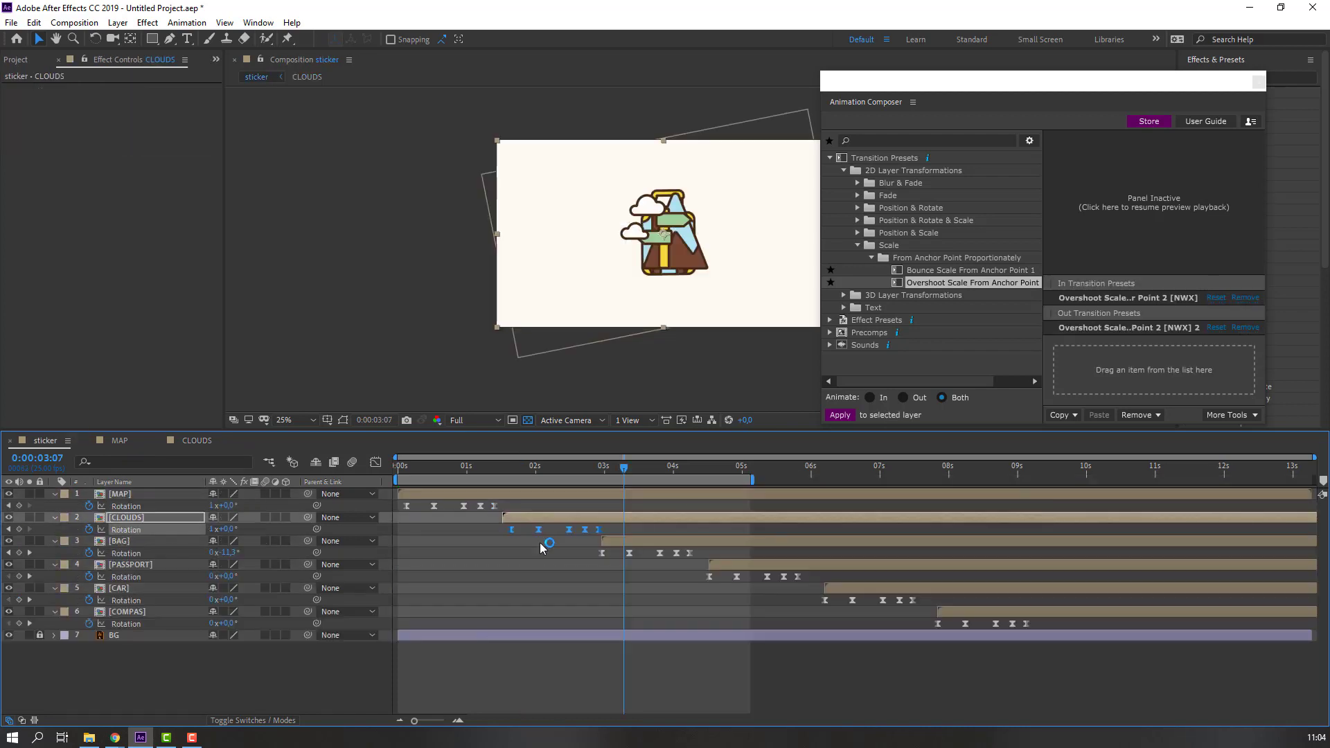
{"action": "mouse_move", "coordinate": [591, 468]}
{"action": "left_mouse_down"}
{"action": "mouse_move", "coordinate": [624, 475]}
{"action": "mouse_move", "coordinate": [589, 475]}
{"action": "mouse_move", "coordinate": [602, 474]}
{"action": "left_mouse_up"}
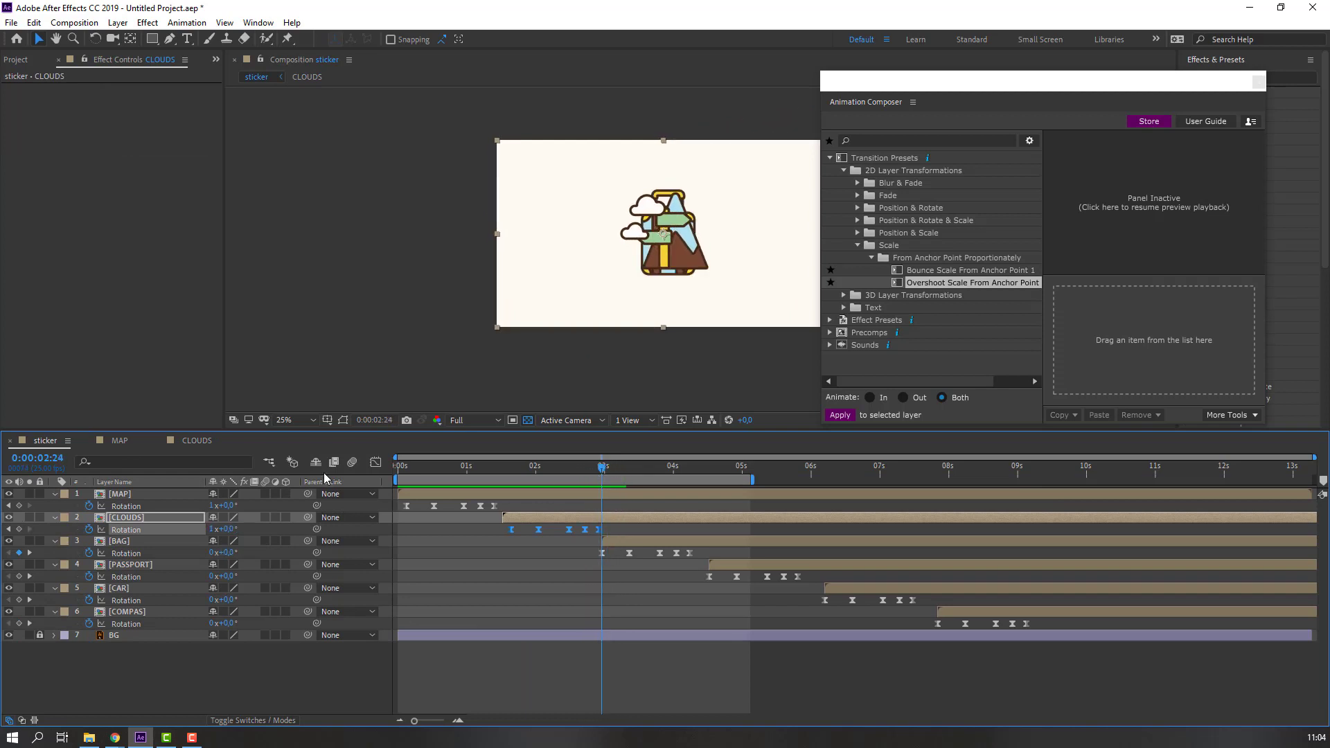
{"action": "left_click", "coordinate": [197, 441]}
{"action": "left_click_drag", "start_coordinate": [551, 513], "coordinate": [484, 579]}
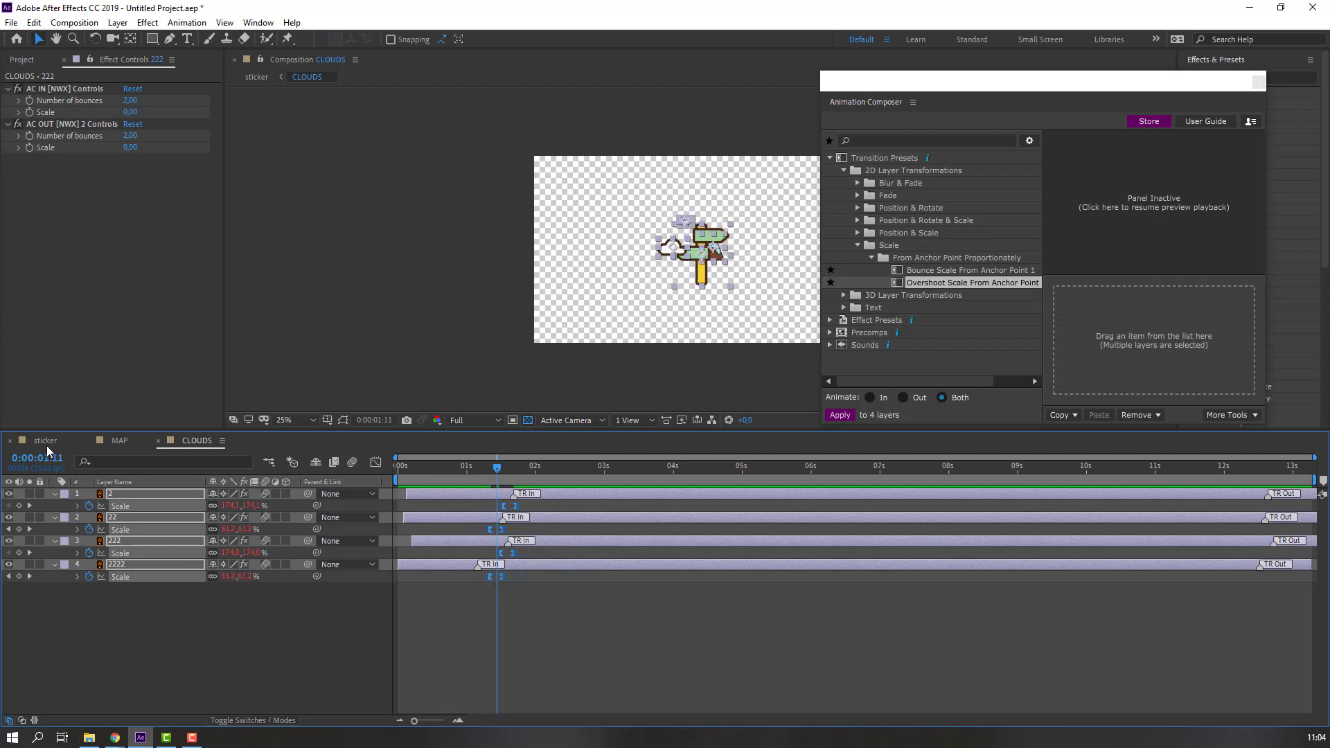
{"action": "left_click", "coordinate": [46, 440]}
{"action": "key", "text": "space"}
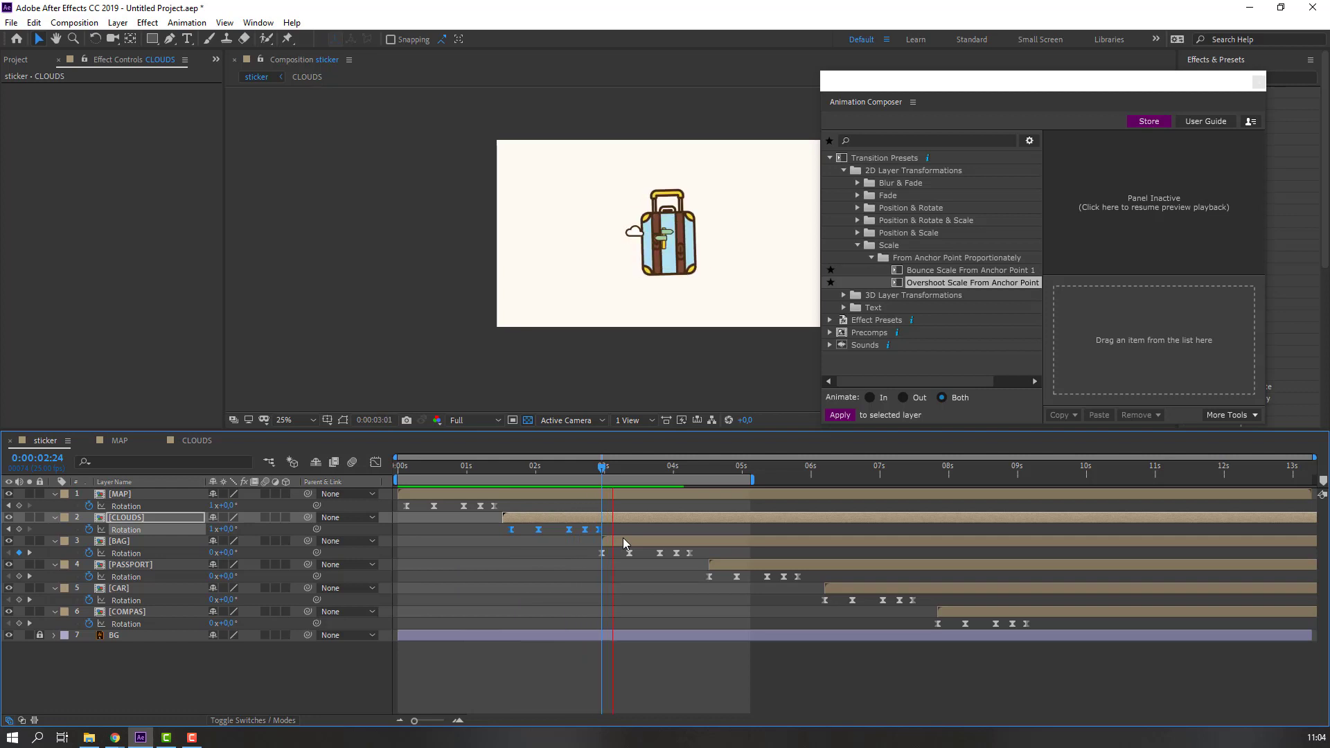
Start the BAG layer at about 0:00:03:02 and shift its Rotation keyframes to begin about 6 frames after the layer's start
{"action": "left_click", "coordinate": [610, 537]}
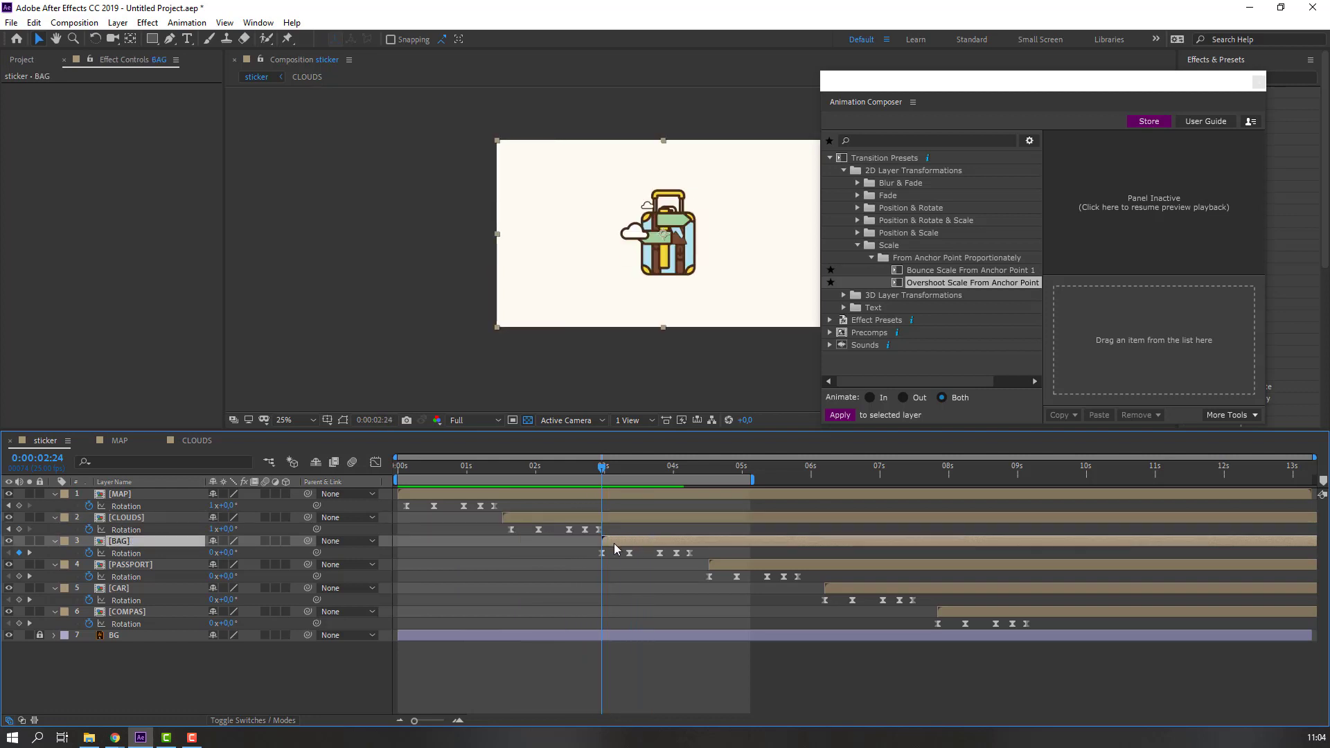
{"action": "left_click_drag", "start_coordinate": [614, 547], "coordinate": [628, 547]}
{"action": "left_click_drag", "start_coordinate": [602, 468], "coordinate": [610, 469]}
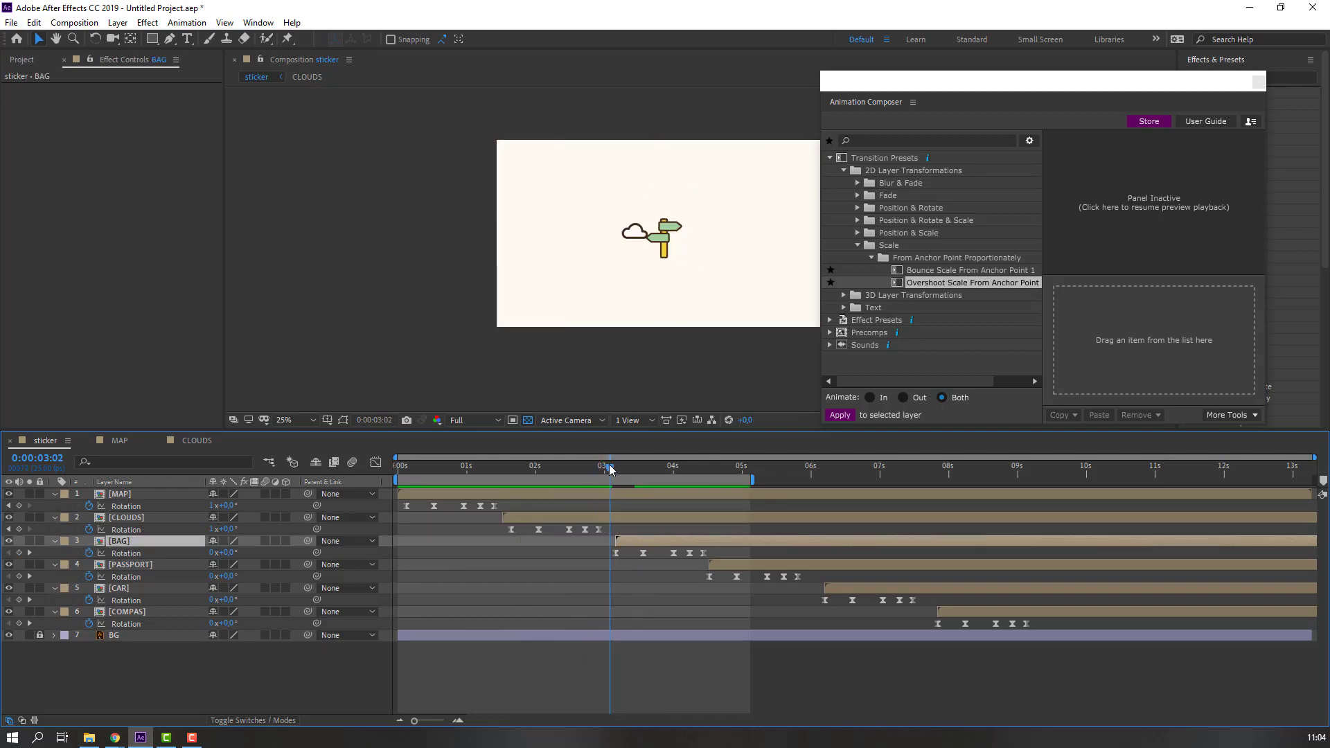
{"action": "left_click_drag", "start_coordinate": [716, 561], "coordinate": [622, 555]}
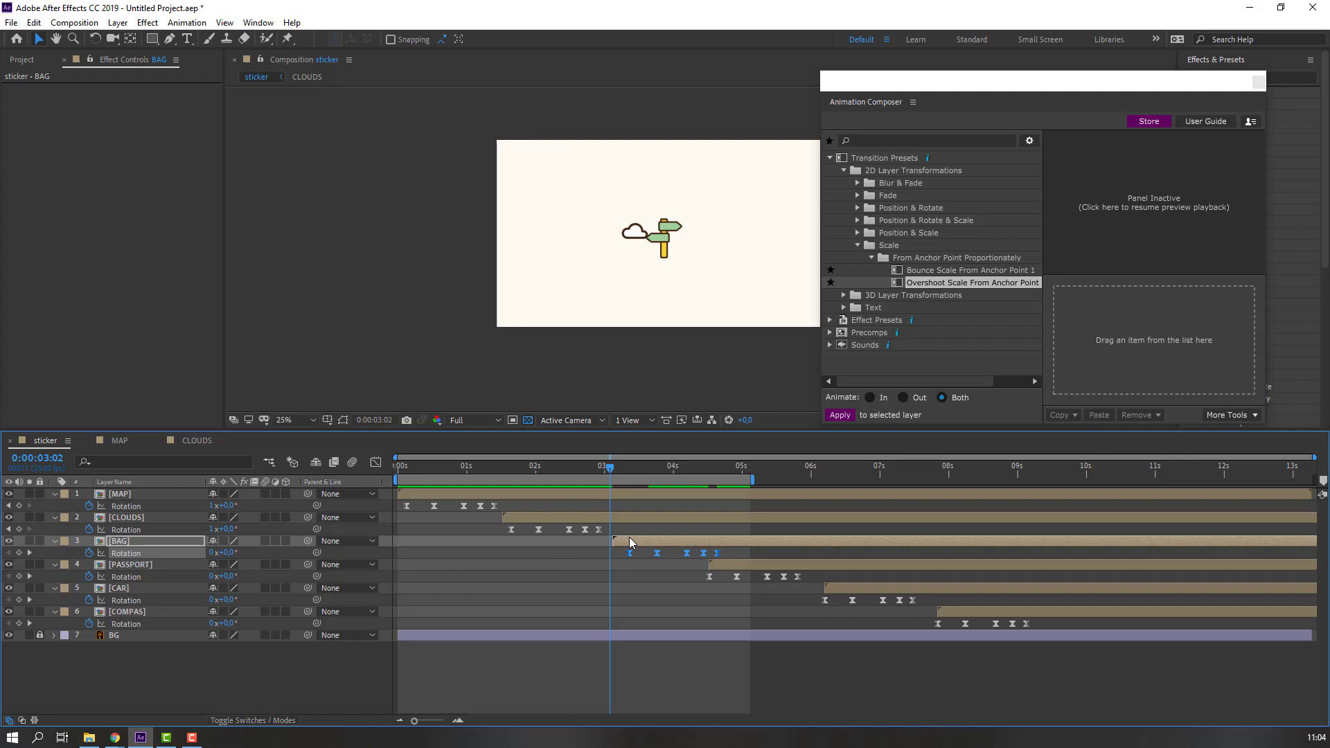
Open the BAG composition and apply the Overshoot Scale From Anchor Point preset to layers 3 and 33, animating both in and out
{"action": "double_click", "coordinate": [630, 544]}
{"action": "left_click_drag", "start_coordinate": [463, 466], "coordinate": [455, 473]}
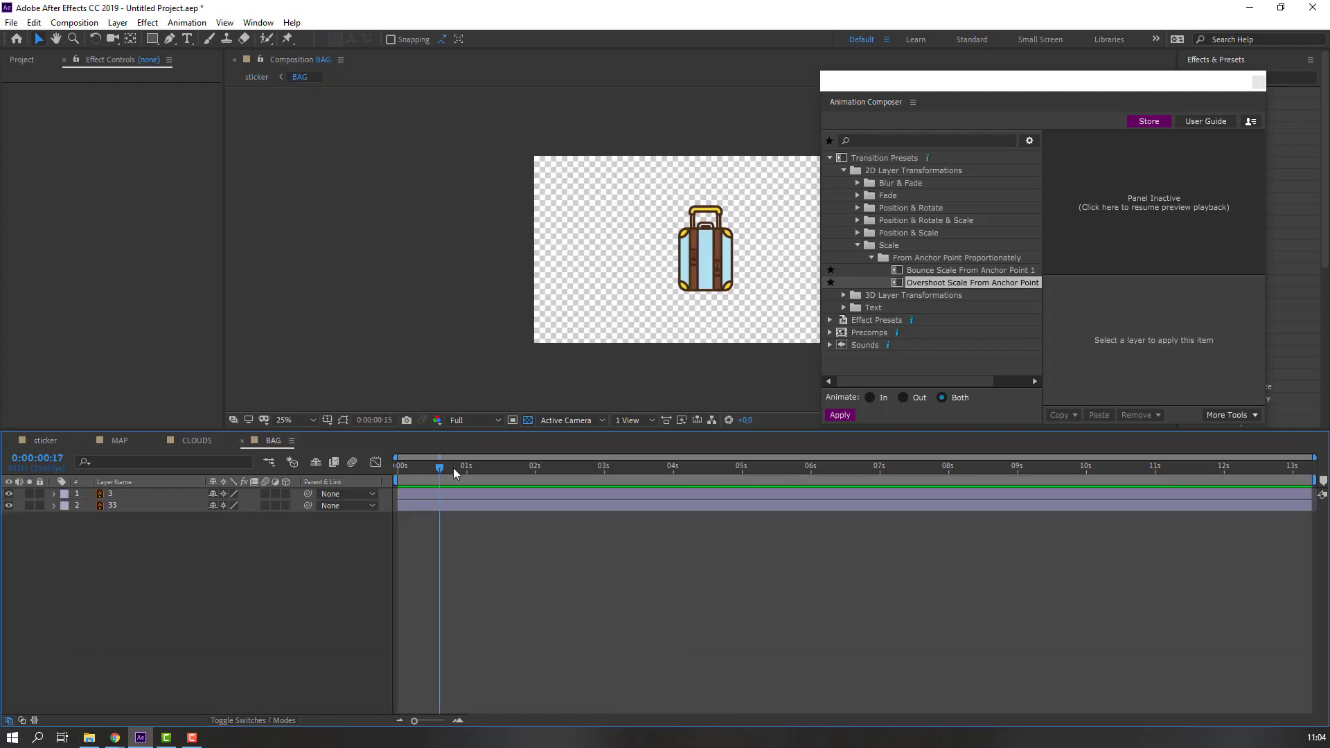
{"action": "left_click_drag", "start_coordinate": [115, 561], "coordinate": [136, 494]}
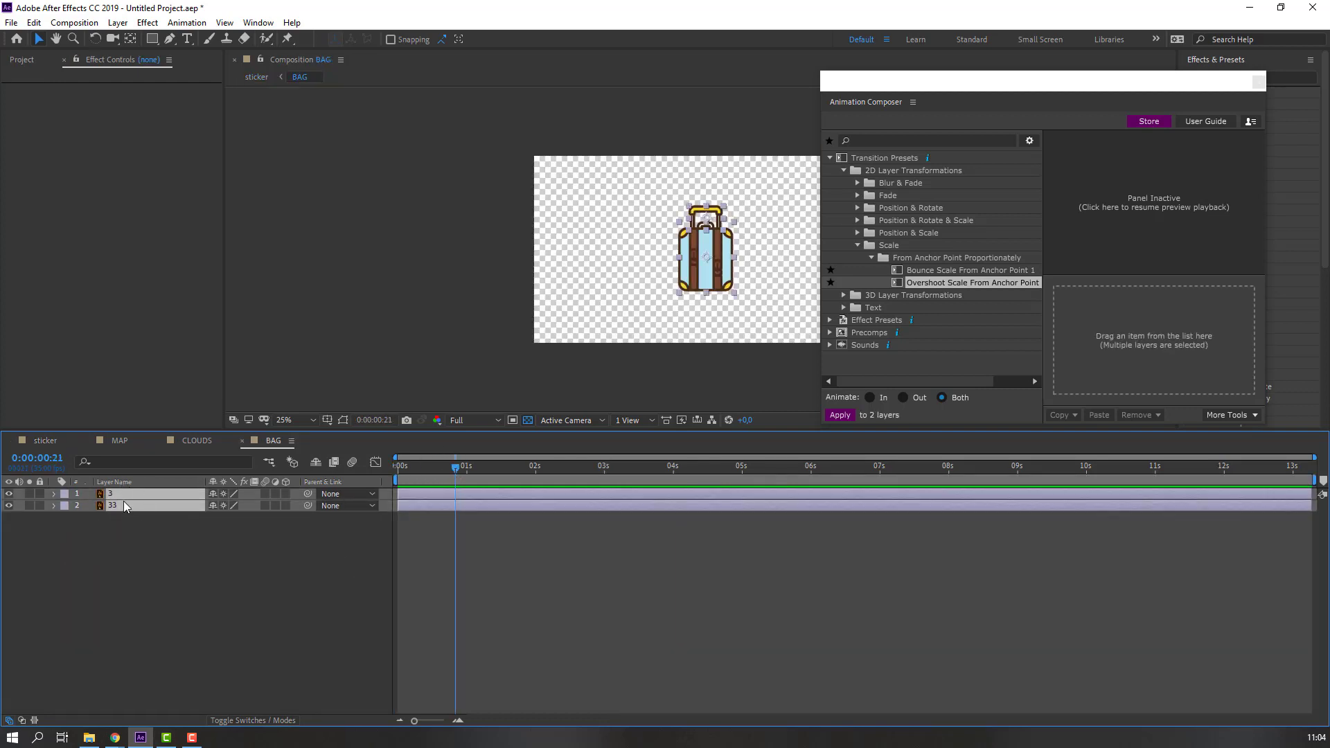
{"action": "double_click", "coordinate": [930, 284]}
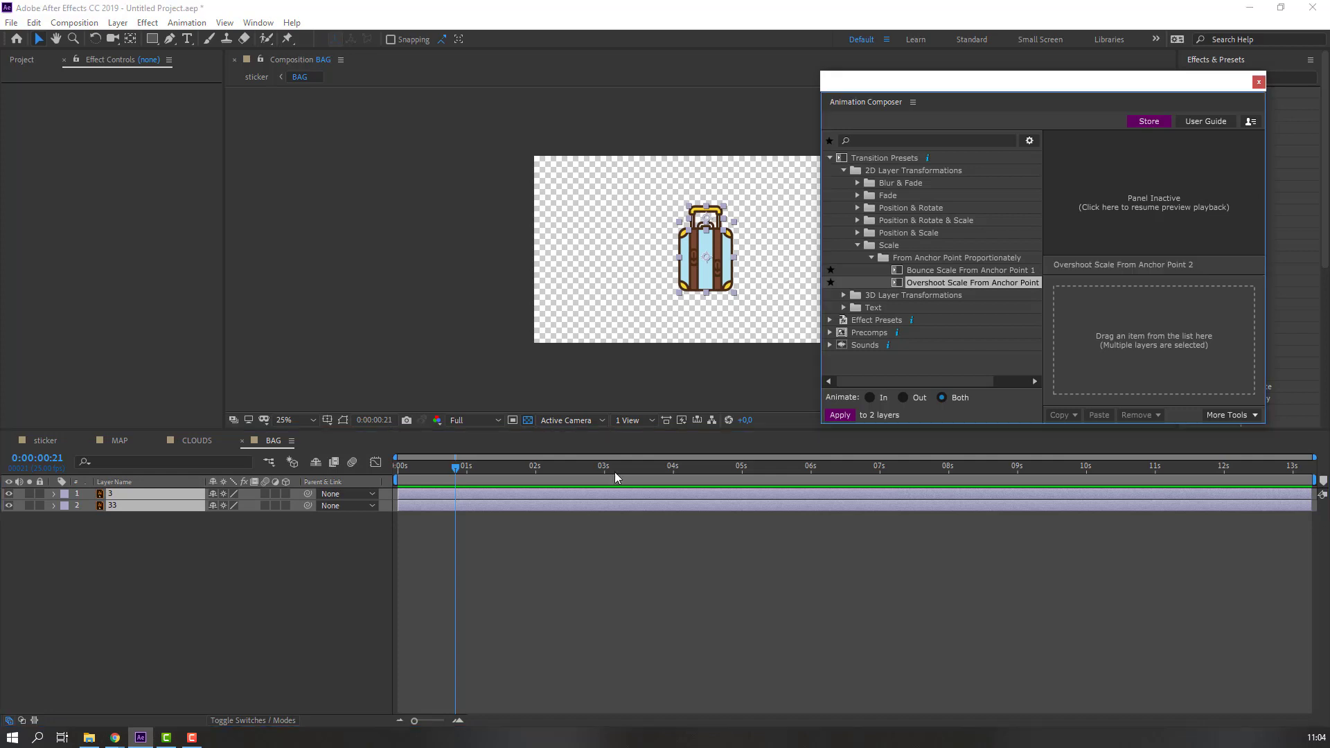
Lengthen the in-transitions of layers 3 and 33 in BAG, start layer 3 about 4 frames later, and preview the sticker composition
{"action": "left_click", "coordinate": [423, 515]}
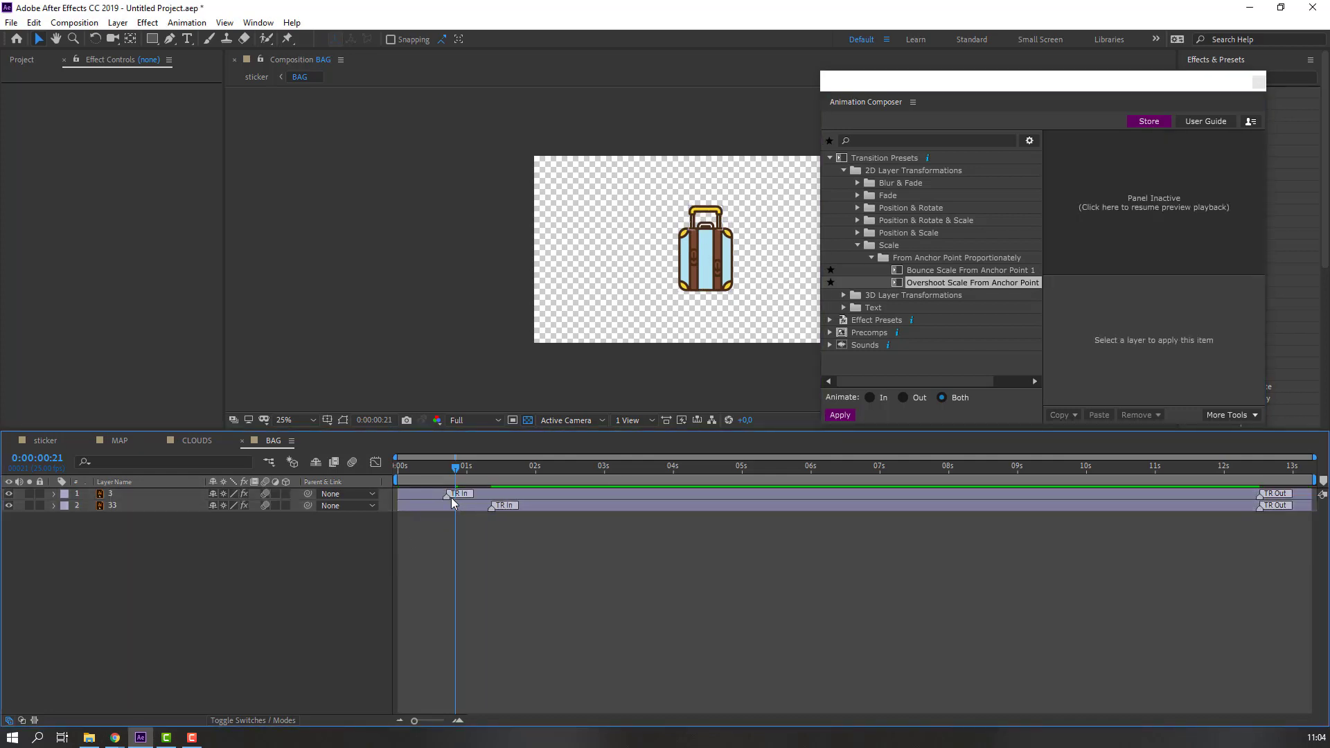
{"action": "left_click_drag", "start_coordinate": [416, 496], "coordinate": [428, 513]}
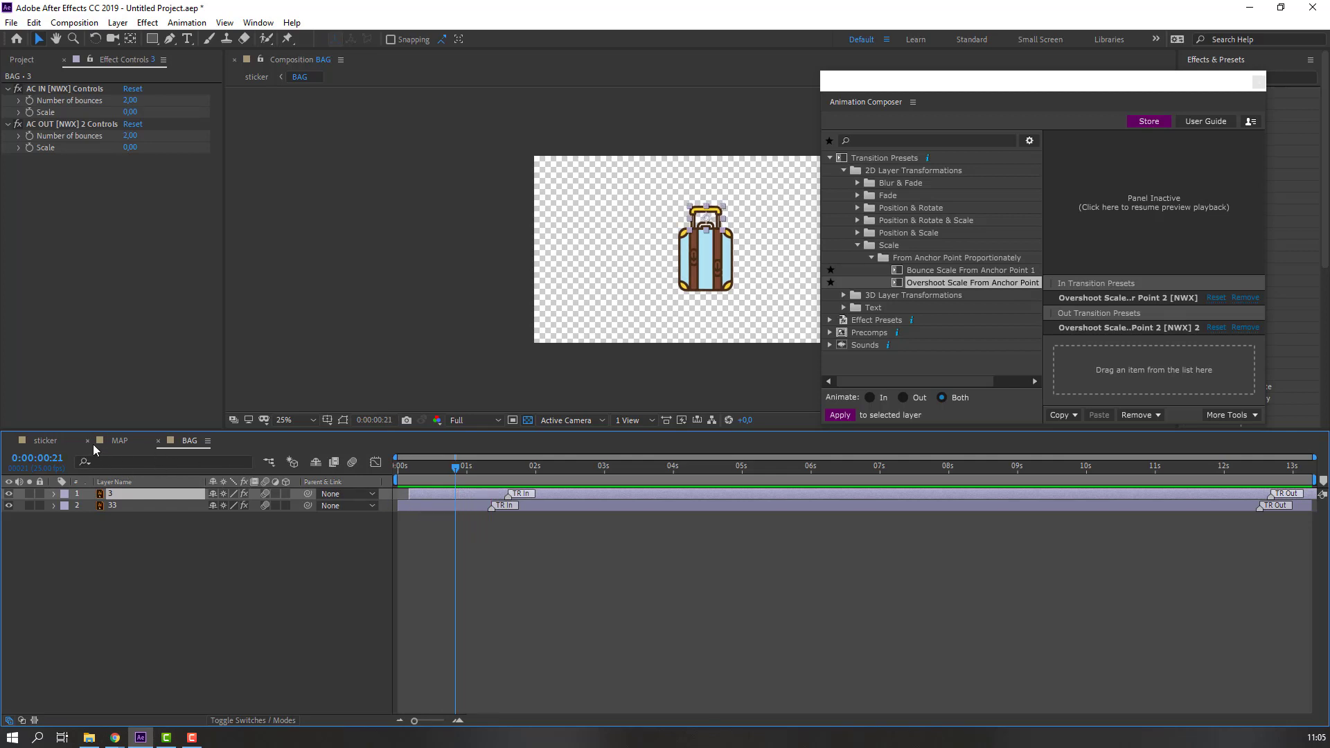
{"action": "left_click", "coordinate": [46, 441]}
{"action": "key", "text": "space"}
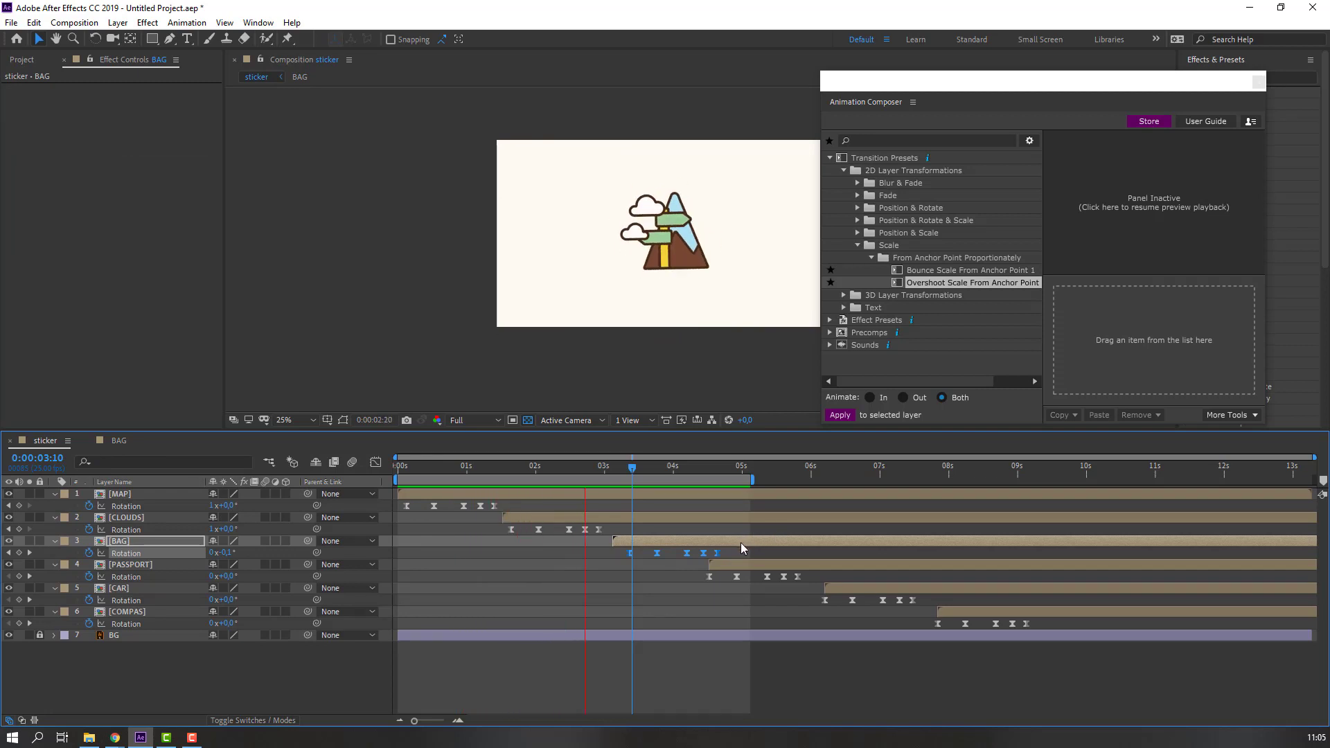
{"action": "key", "text": "space"}
Move the PASSPORT, CAR and COMPAS layers later in the sticker timeline, starting PASSPORT at about 6 seconds
{"action": "left_click_drag", "start_coordinate": [725, 570], "coordinate": [768, 573]}
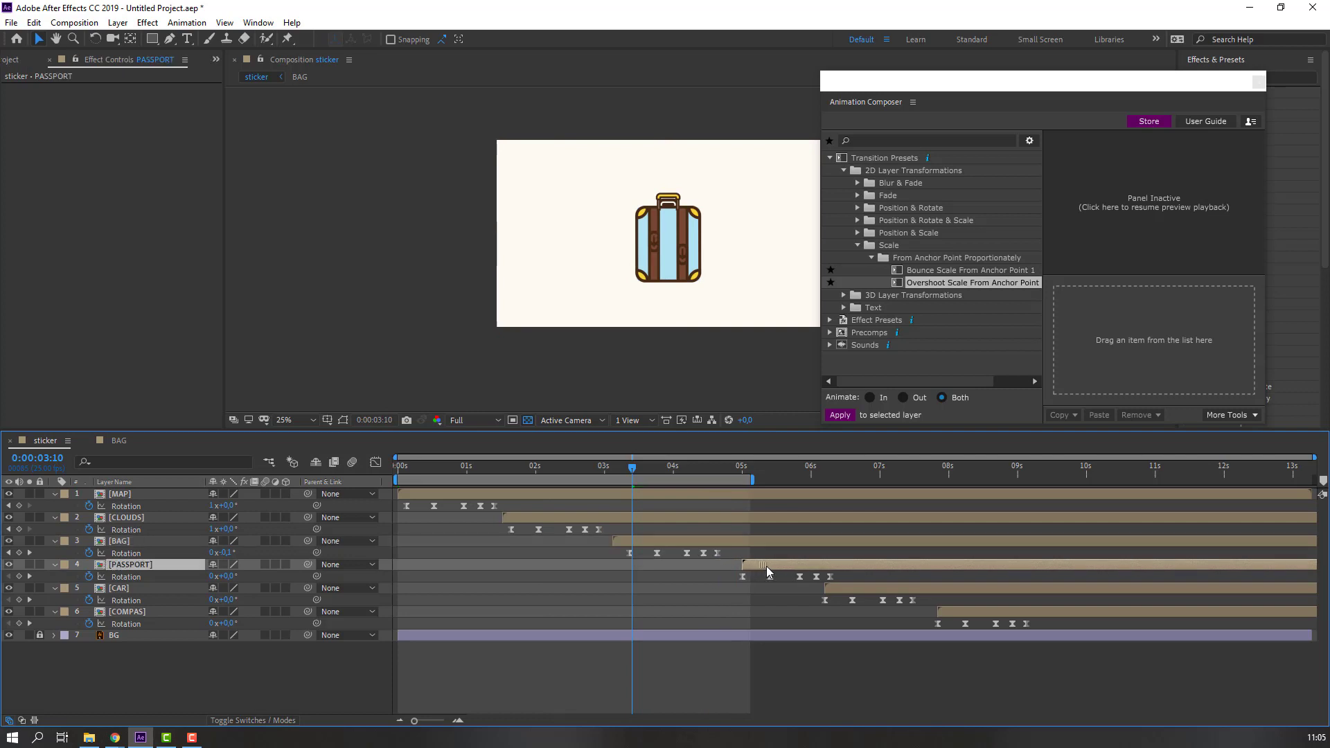
{"action": "left_click_drag", "start_coordinate": [866, 591], "coordinate": [1048, 612]}
{"action": "left_click_drag", "start_coordinate": [821, 566], "coordinate": [886, 565]}
In BAG, keyframe the current Scale of layers 3 and 33 at 0:00:01:11 and set it to 0% at 0:00:01:17
{"action": "mouse_move", "coordinate": [693, 474]}
{"action": "left_mouse_down"}
{"action": "mouse_move", "coordinate": [730, 476]}
{"action": "mouse_move", "coordinate": [695, 475]}
{"action": "mouse_move", "coordinate": [713, 475]}
{"action": "left_mouse_up"}
{"action": "double_click", "coordinate": [648, 545]}
{"action": "left_click_drag", "start_coordinate": [125, 584], "coordinate": [133, 490]}
{"action": "key", "text": "s"}
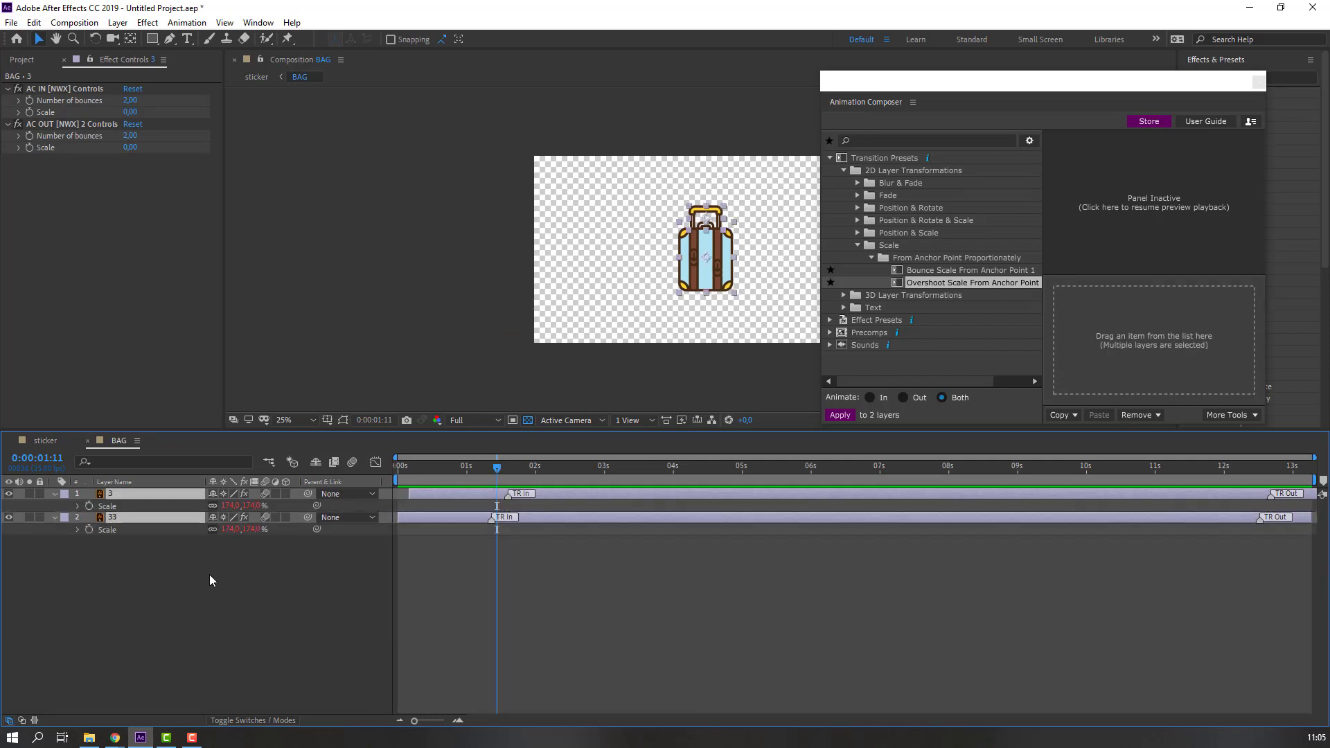
{"action": "left_click", "coordinate": [90, 507]}
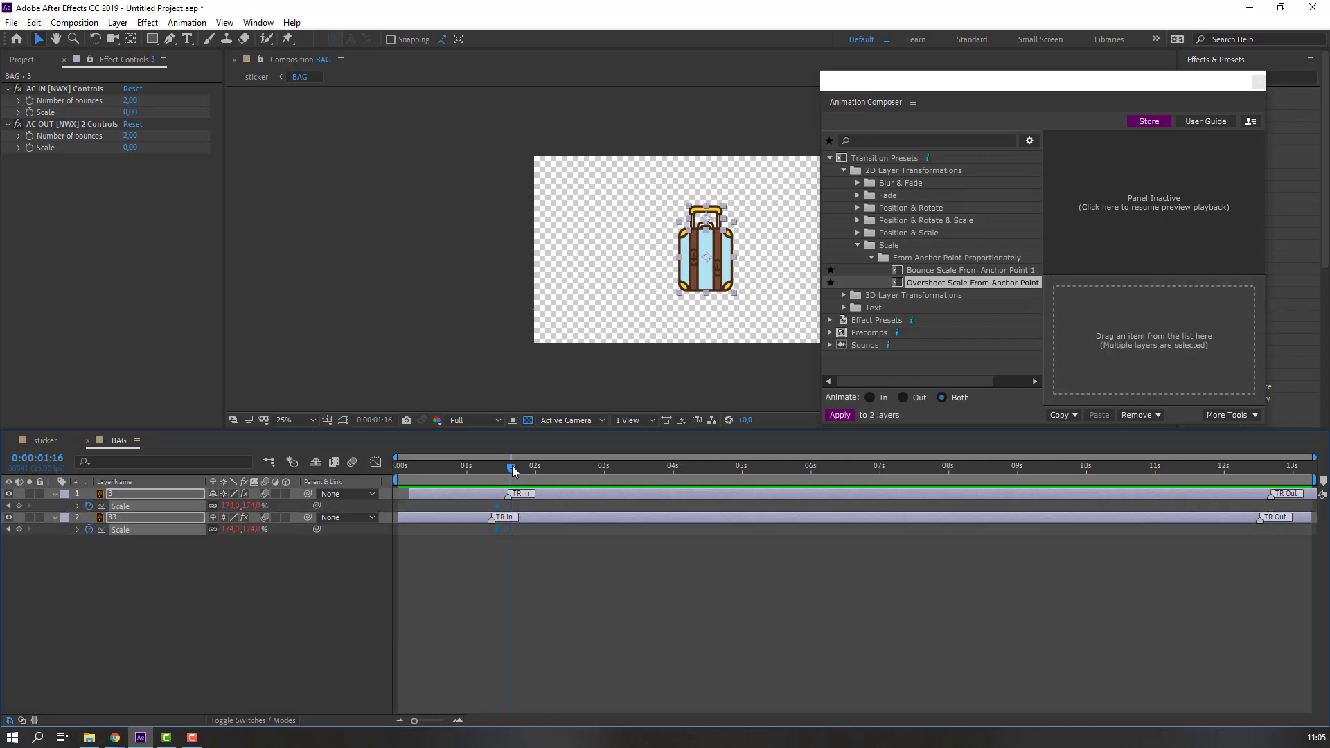
{"action": "left_click", "coordinate": [232, 506]}
{"action": "type", "text": "0"}
{"action": "key", "text": "Return"}
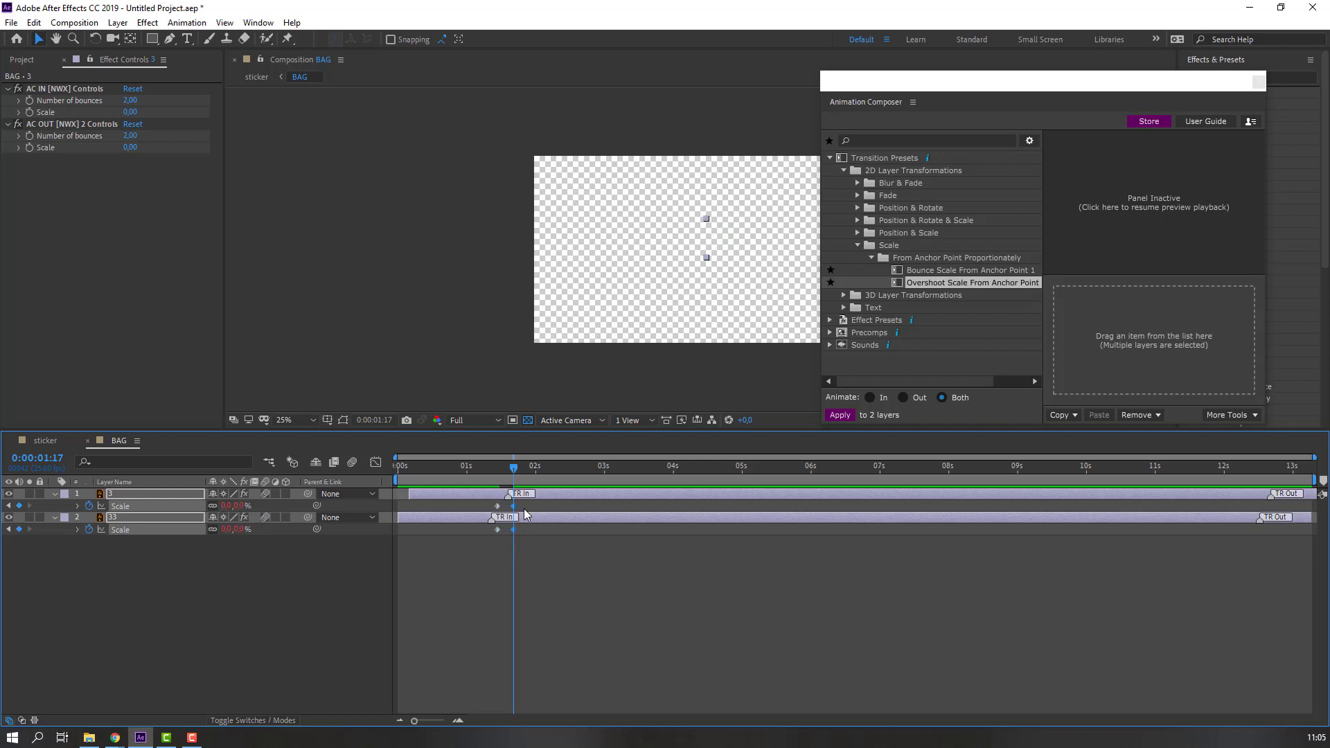
Apply Easy Ease to the BAG Scale keyframes, offset layer 3's about 3 frames later, and preview the exit in the sticker composition
{"action": "right_click", "coordinate": [497, 532]}
{"action": "mouse_move", "coordinate": [610, 700]}
{"action": "left_click", "coordinate": [682, 609]}
{"action": "mouse_move", "coordinate": [530, 508]}
{"action": "left_mouse_down"}
{"action": "mouse_move", "coordinate": [487, 512]}
{"action": "mouse_move", "coordinate": [506, 508]}
{"action": "left_mouse_up"}
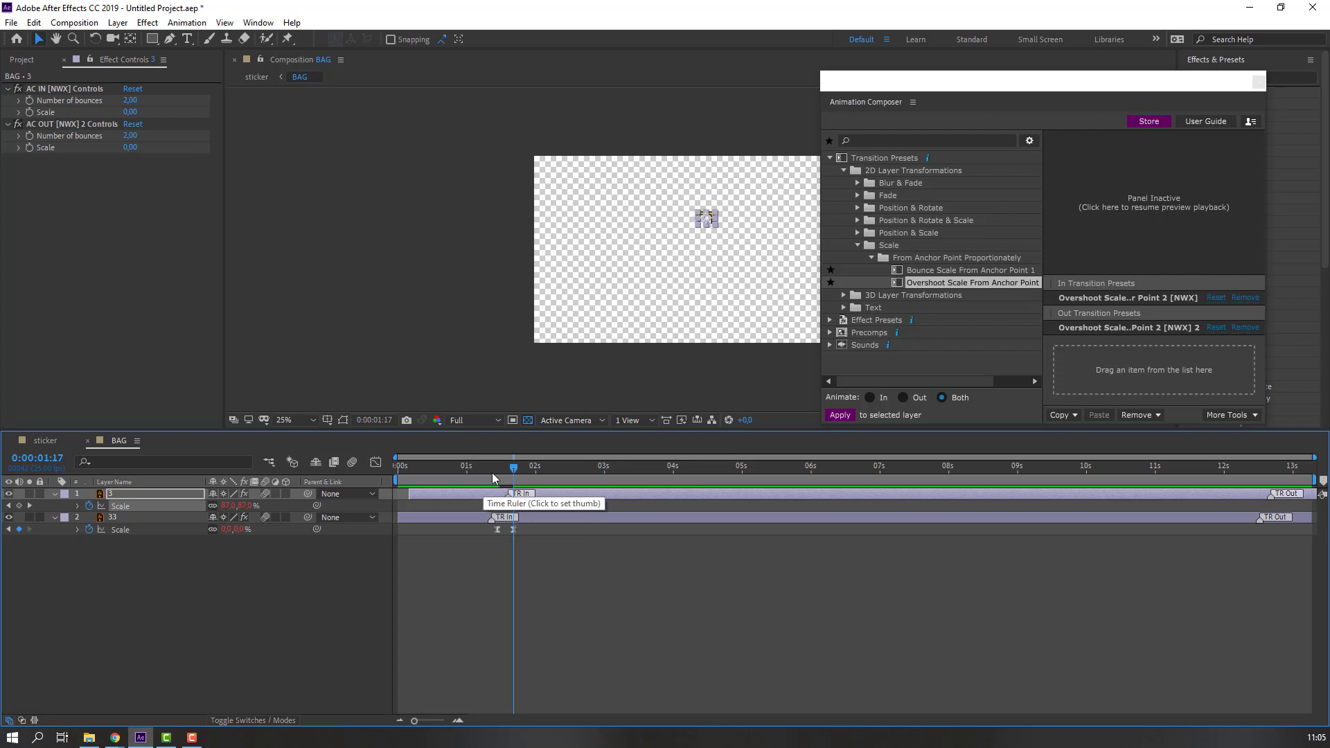
{"action": "left_click", "coordinate": [33, 441]}
{"action": "left_click_drag", "start_coordinate": [396, 480], "coordinate": [566, 479]}
{"action": "key", "text": "space"}
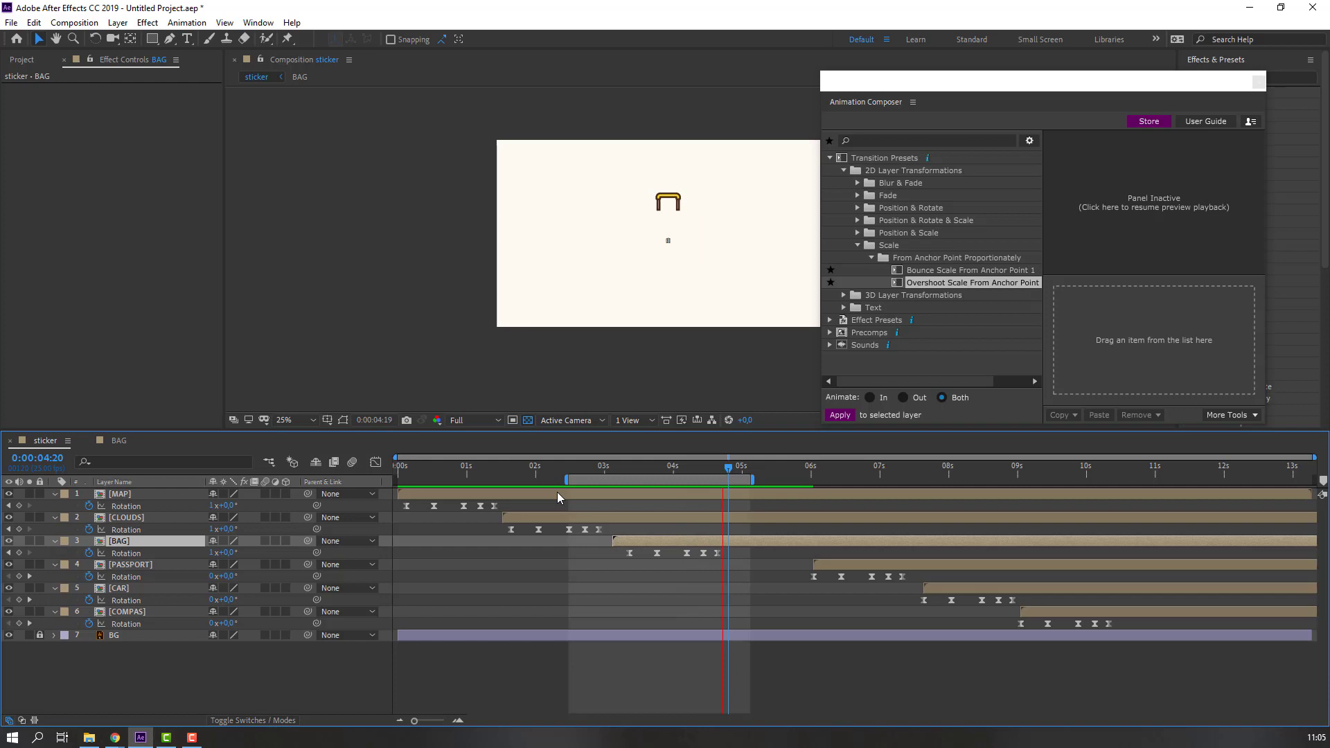
{"action": "key", "text": "space"}
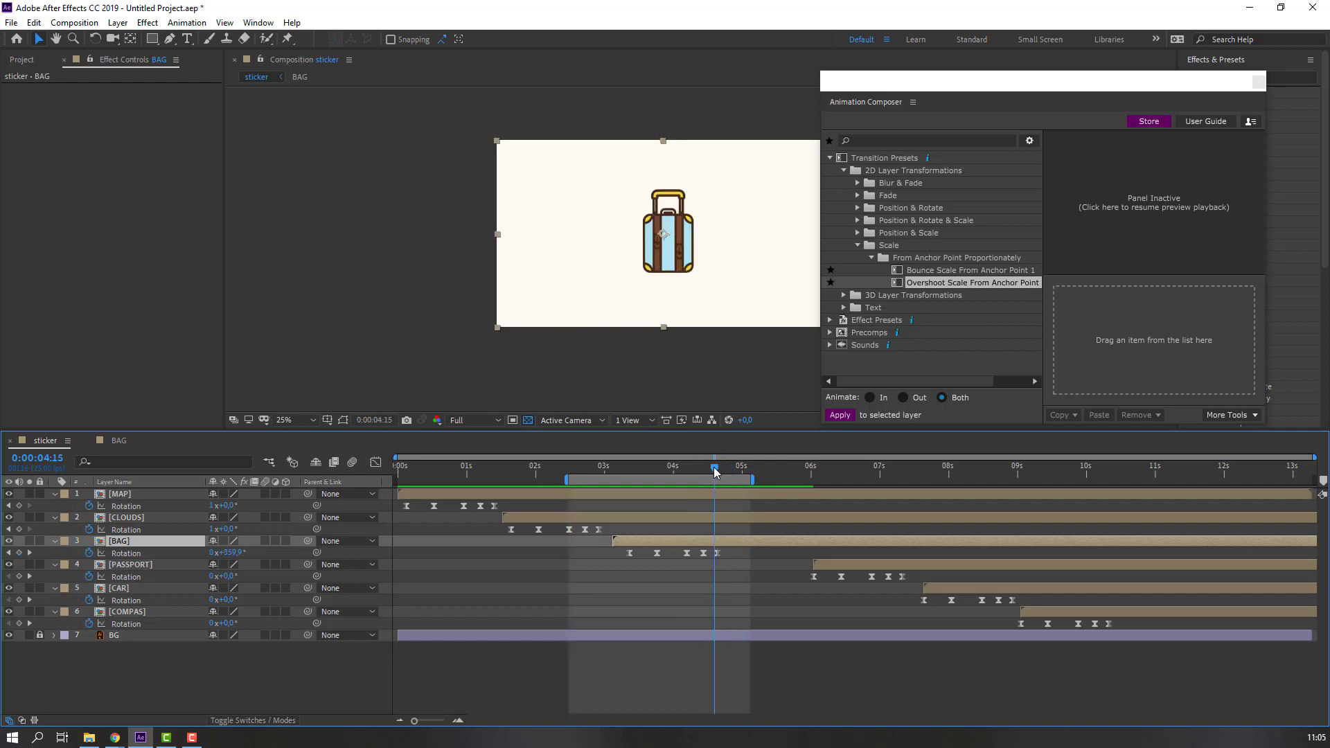
Move the Scale keyframes of BAG layers 3 and 33 a few frames earlier and preview the sticker composition
{"action": "left_click", "coordinate": [118, 441]}
{"action": "left_click", "coordinate": [505, 507]}
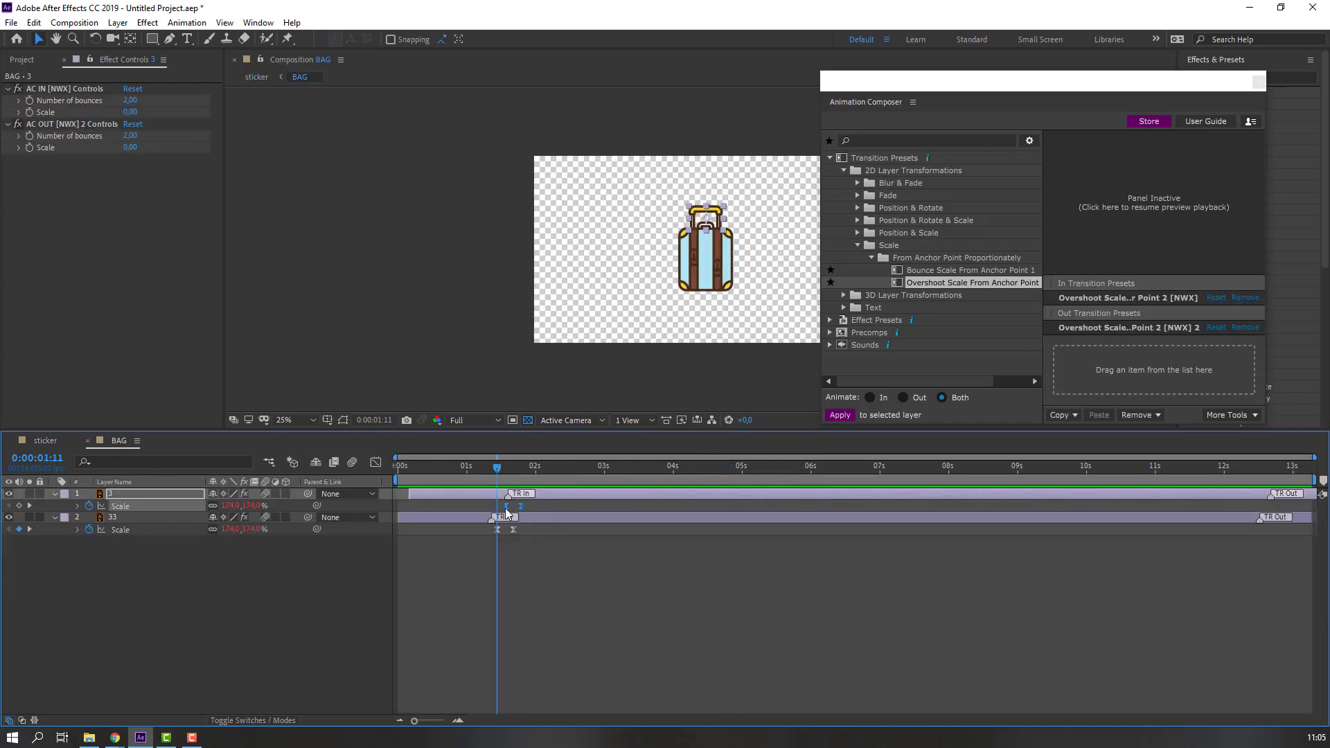
{"action": "left_click_drag", "start_coordinate": [535, 507], "coordinate": [490, 530]}
{"action": "left_click", "coordinate": [45, 440]}
{"action": "key", "text": "space"}
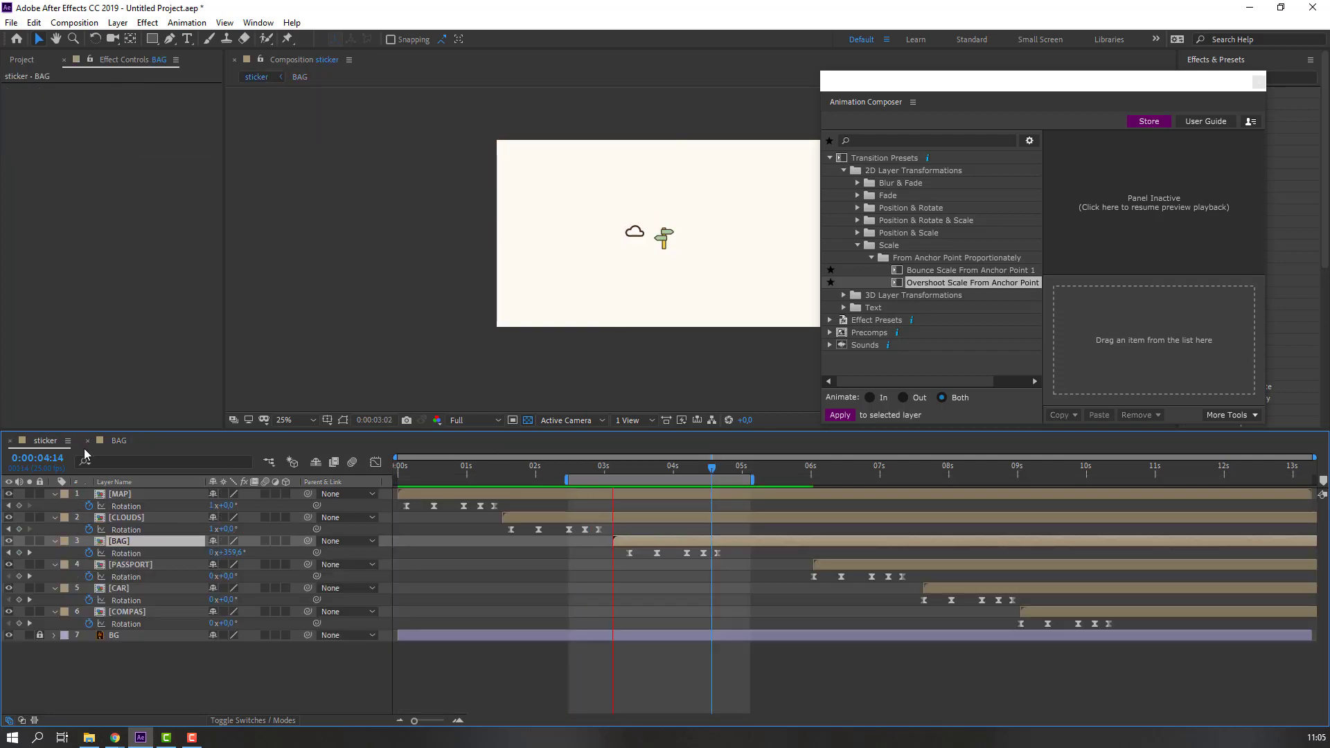
Start the PASSPORT layer at 0:00:04:17 and shift its Rotation keyframes to begin about 3 frames after the layer's start
{"action": "left_click", "coordinate": [712, 471]}
{"action": "left_click_drag", "start_coordinate": [712, 471], "coordinate": [720, 471]}
{"action": "left_click", "coordinate": [825, 570]}
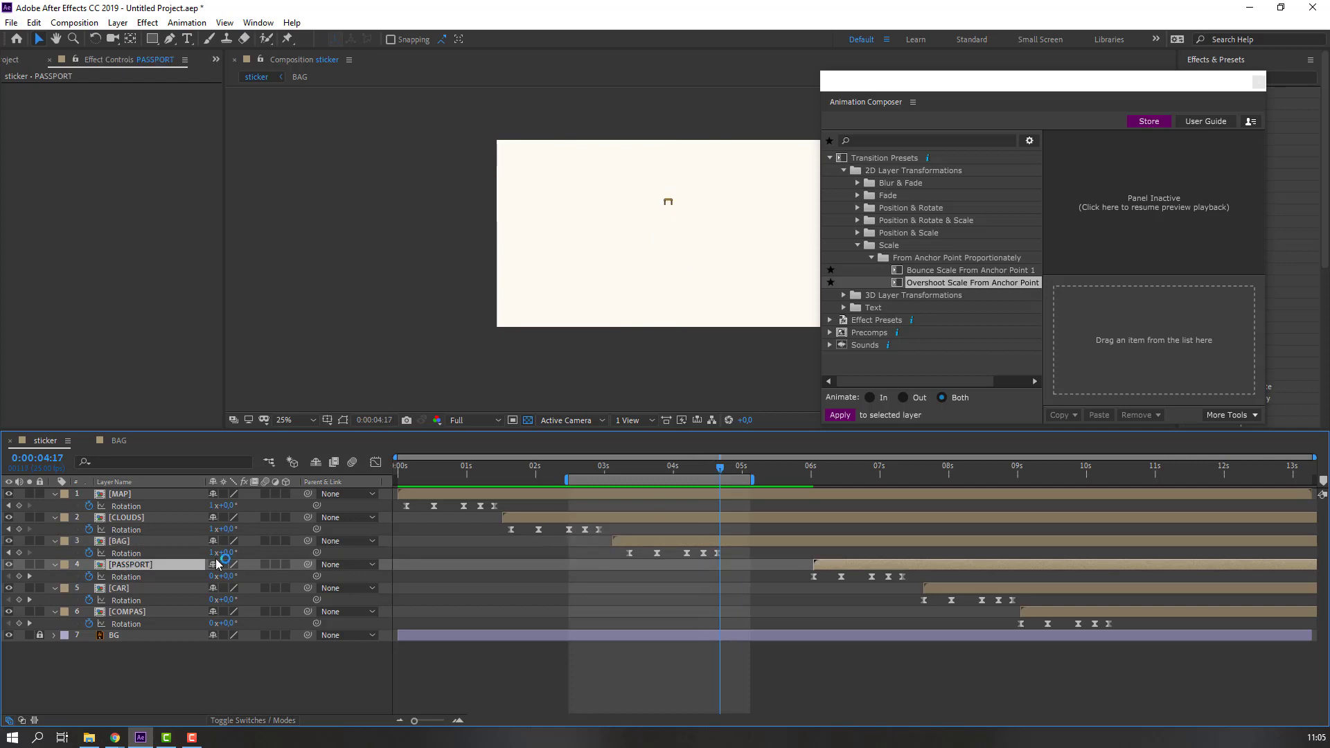
{"action": "left_click_drag", "start_coordinate": [826, 570], "coordinate": [733, 565]}
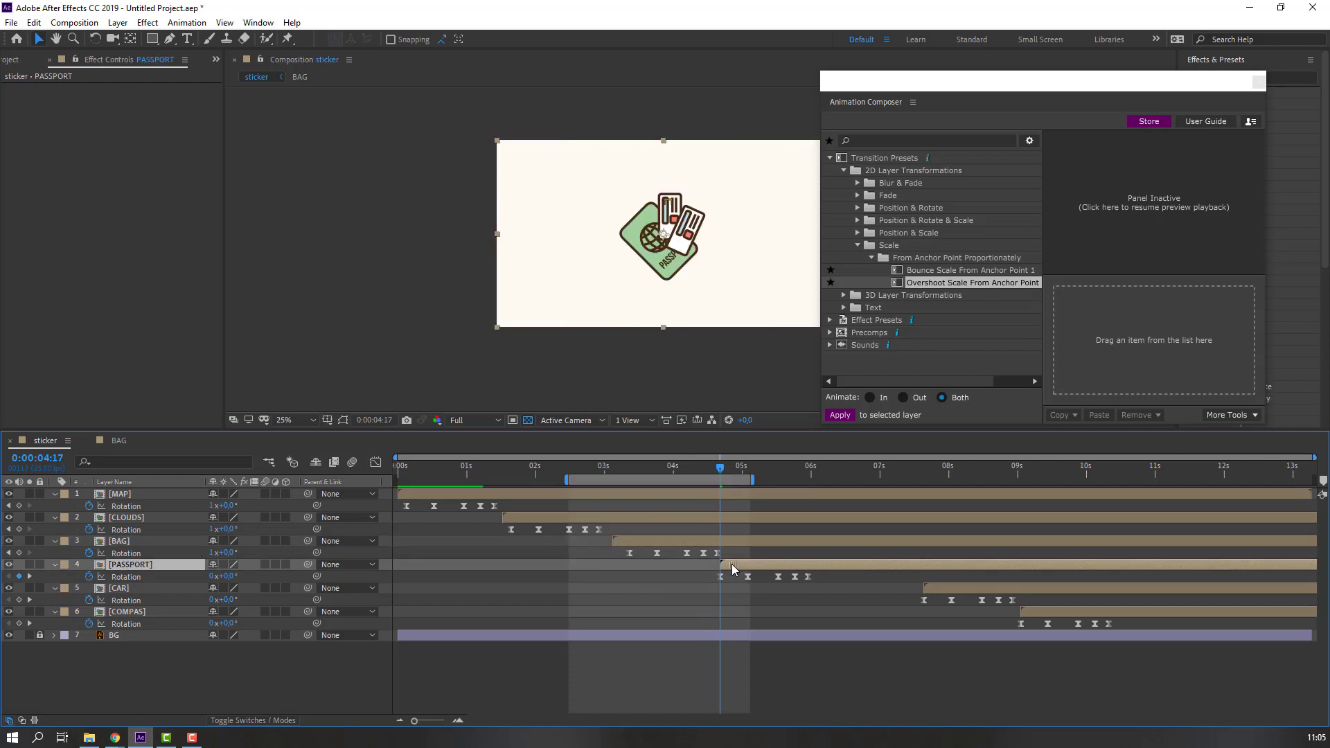
{"action": "left_click_drag", "start_coordinate": [828, 574], "coordinate": [731, 580]}
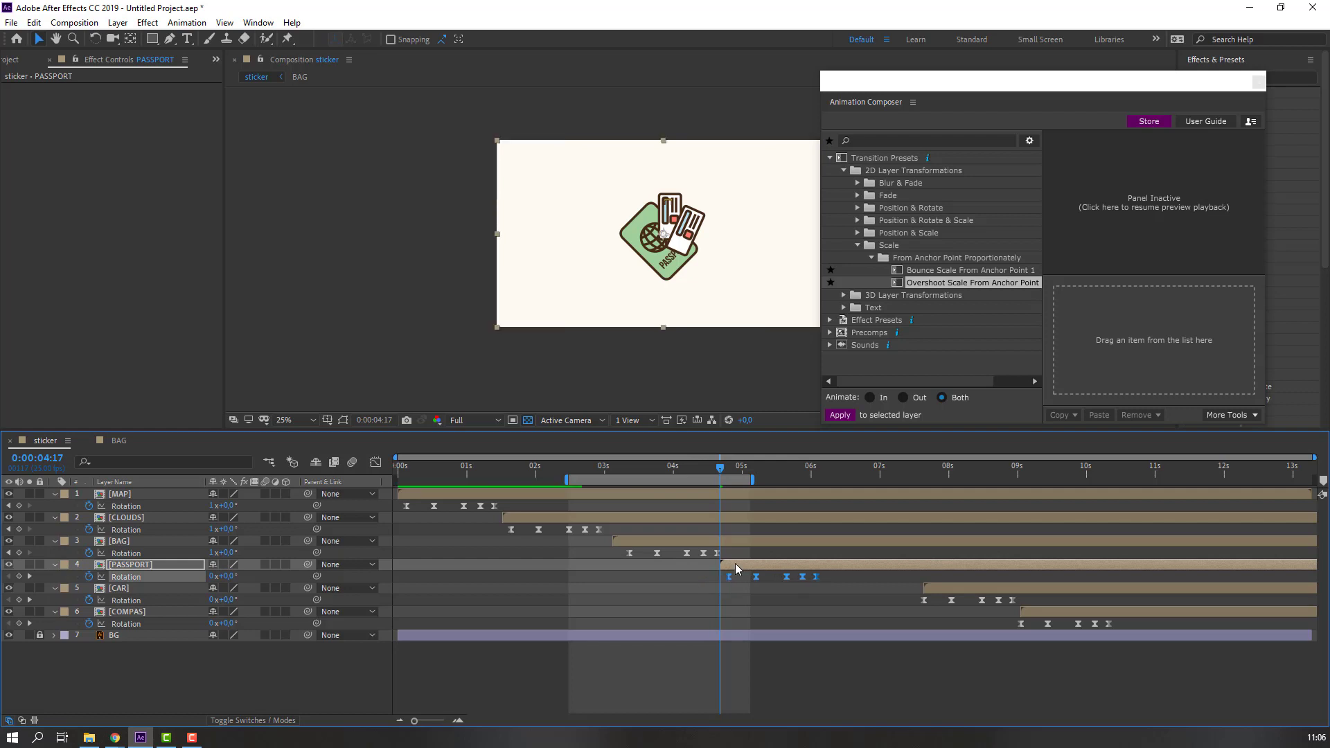
{"action": "left_click_drag", "start_coordinate": [712, 472], "coordinate": [727, 473]}
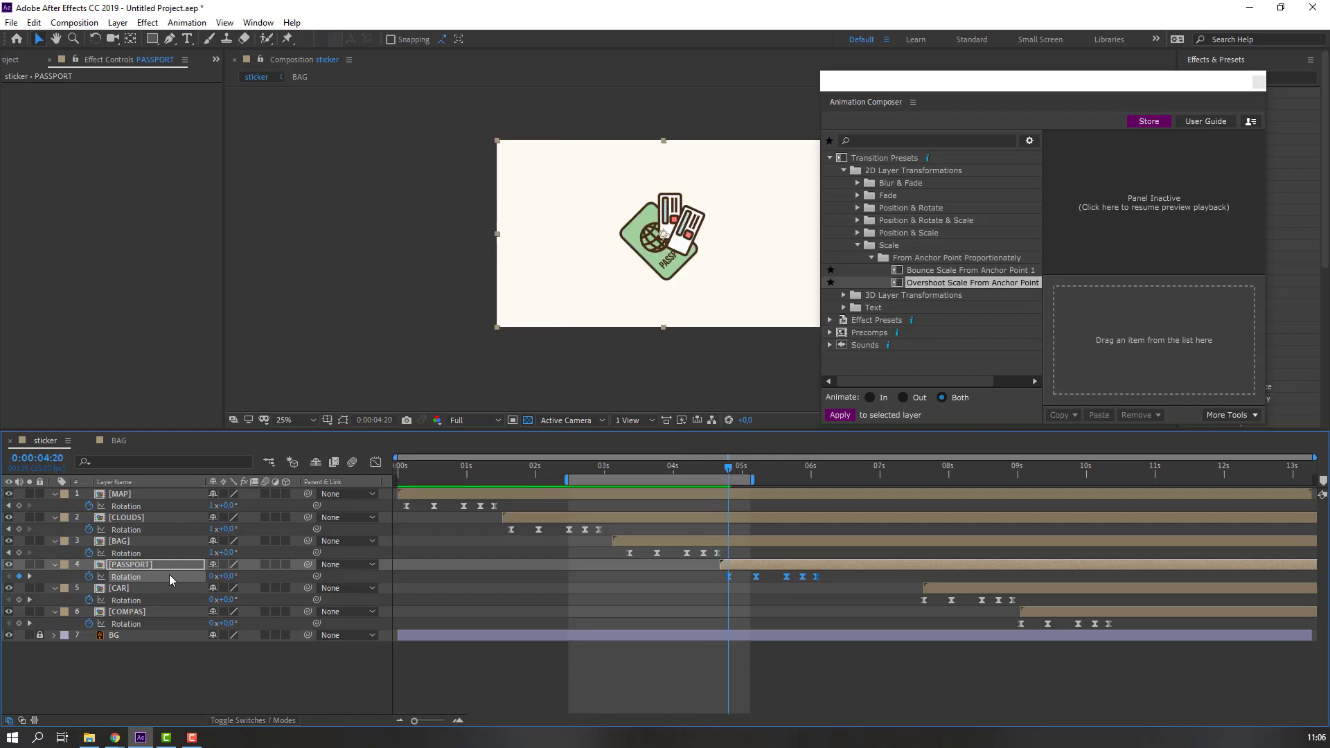
Open PASSPORT, close BAG, and apply the Overshoot Scale From Anchor Point preset to layers 4, 44 and 444, animating both in and out
{"action": "double_click", "coordinate": [137, 568]}
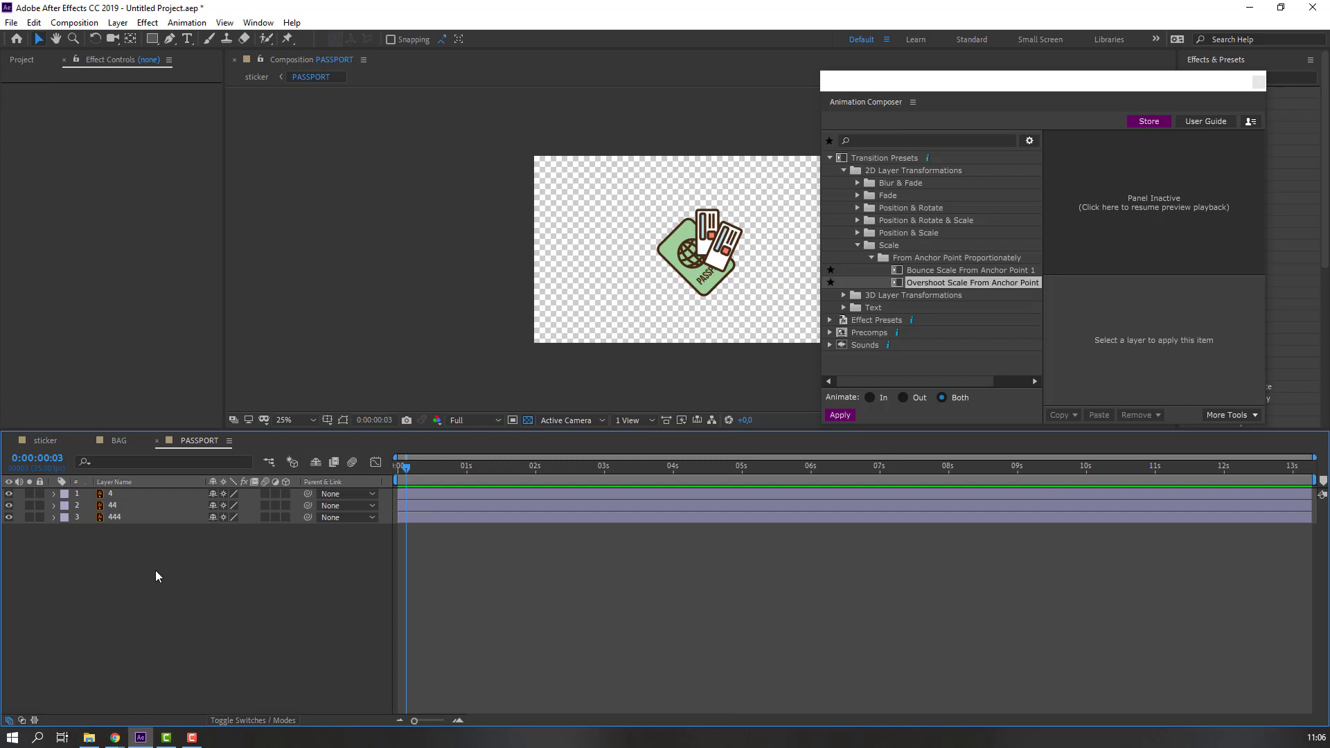
{"action": "left_click", "coordinate": [88, 440]}
{"action": "left_click_drag", "start_coordinate": [116, 614], "coordinate": [122, 493]}
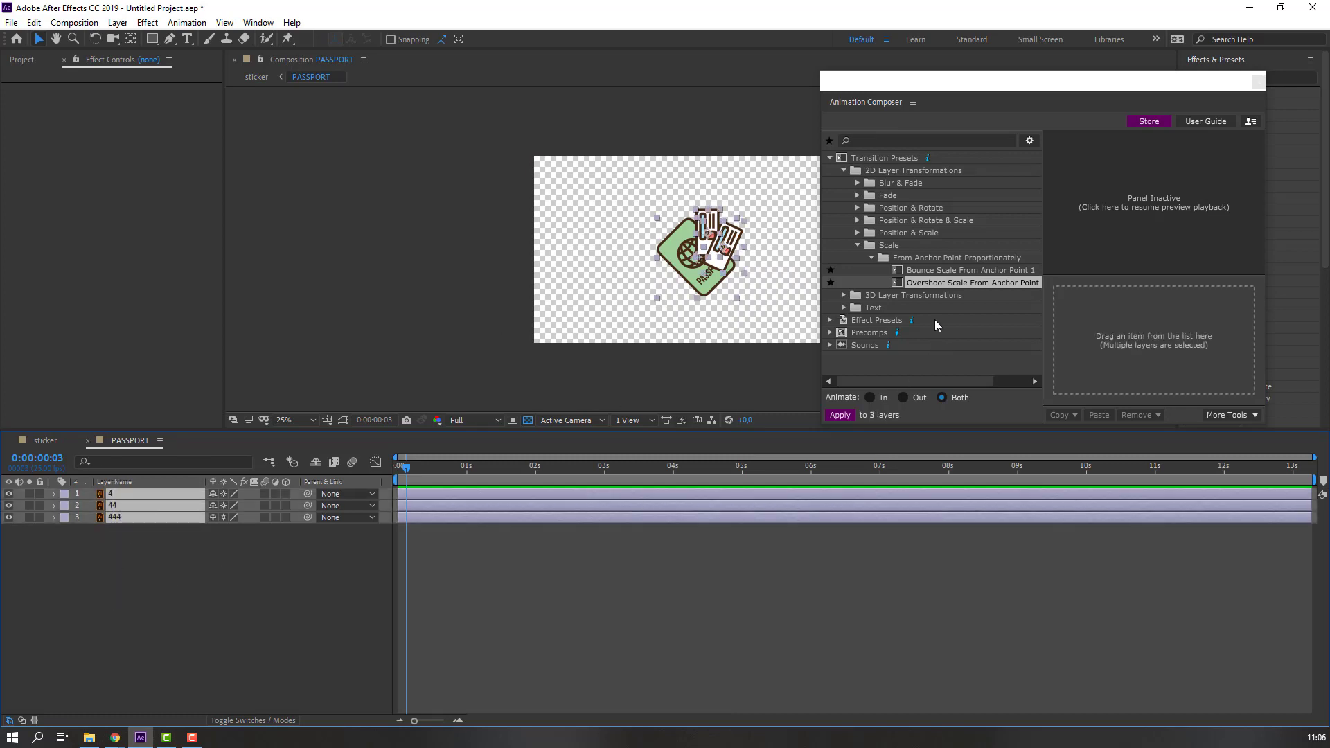
{"action": "double_click", "coordinate": [930, 284]}
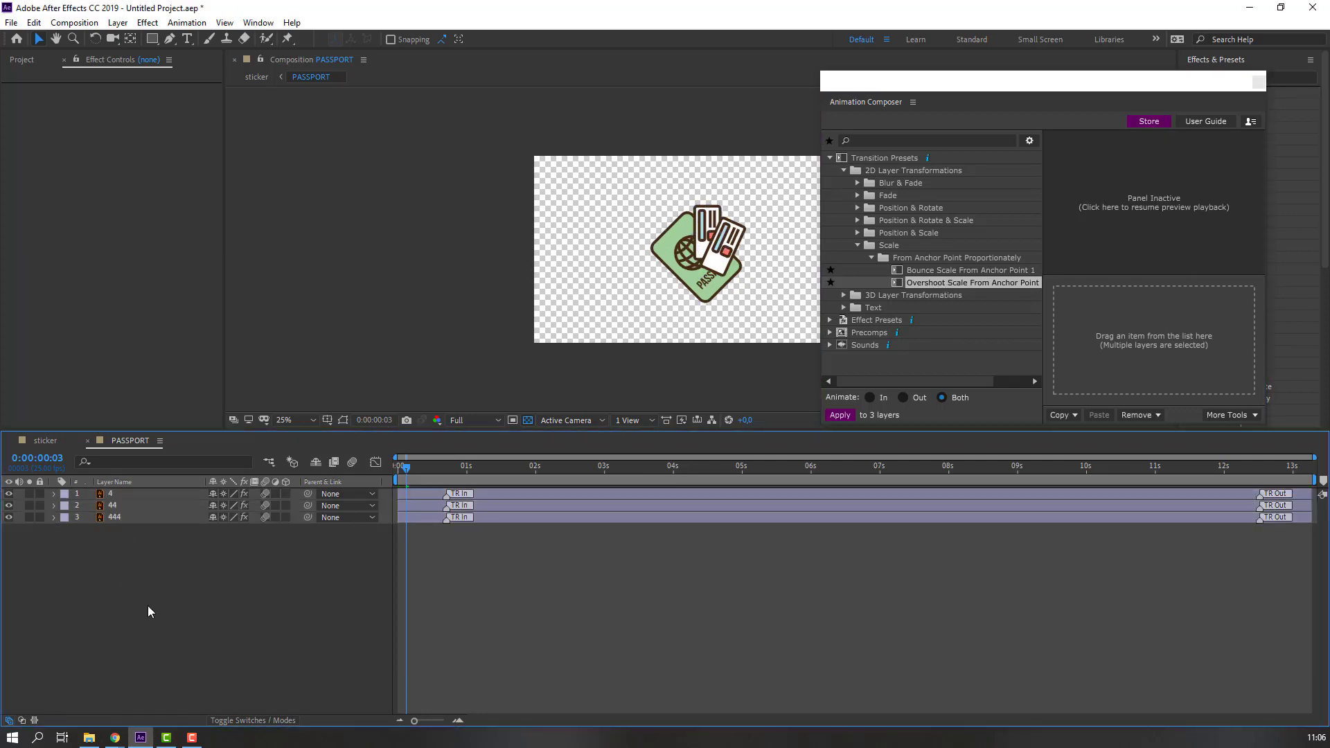
Move layer 444 above the other PASSPORT layers, stagger the starts of layers 4 and 44 by 2 to 3 frames, and preview the sticker composition
{"action": "left_click", "coordinate": [115, 518]}
{"action": "left_click_drag", "start_coordinate": [111, 518], "coordinate": [125, 490]}
{"action": "left_click_drag", "start_coordinate": [416, 508], "coordinate": [423, 507]}
{"action": "mouse_move", "coordinate": [417, 519]}
{"action": "left_mouse_down"}
{"action": "mouse_move", "coordinate": [501, 507]}
{"action": "mouse_move", "coordinate": [486, 494]}
{"action": "mouse_move", "coordinate": [507, 518]}
{"action": "left_mouse_up"}
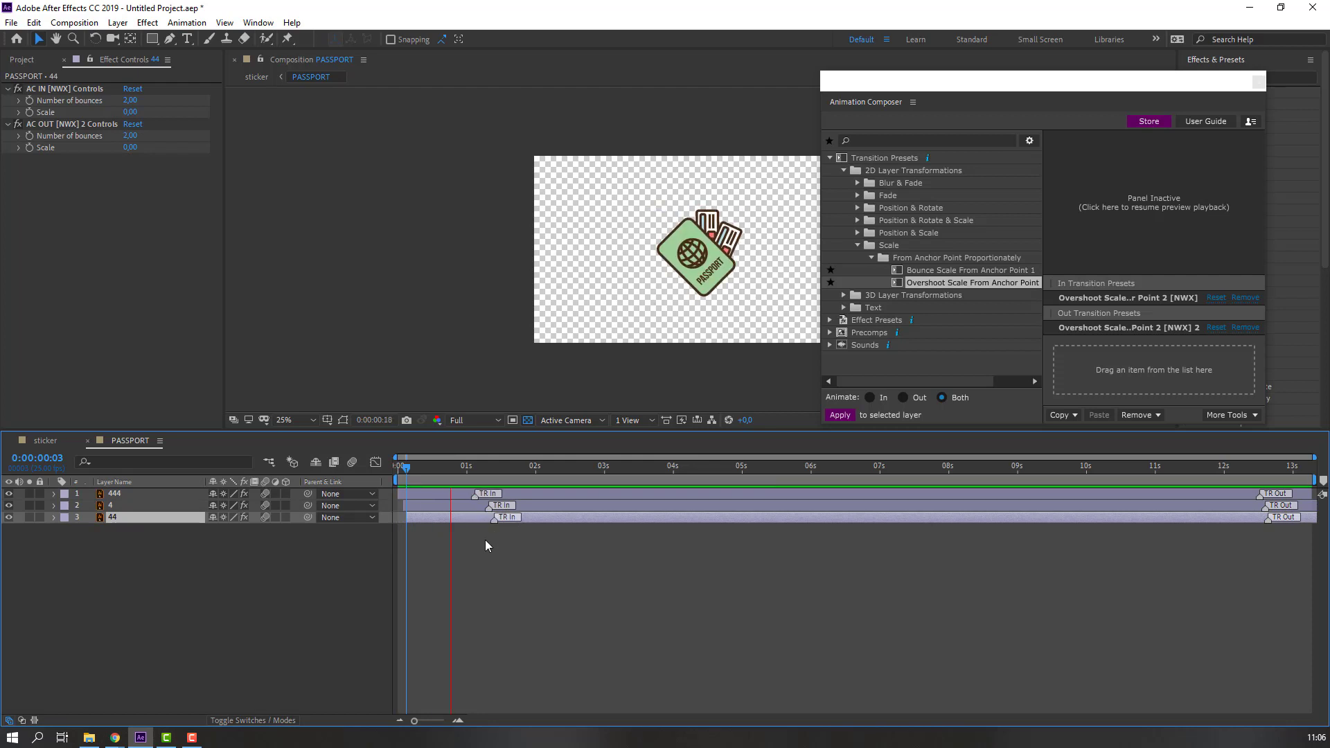
{"action": "left_click", "coordinate": [56, 447]}
{"action": "left_click", "coordinate": [713, 470]}
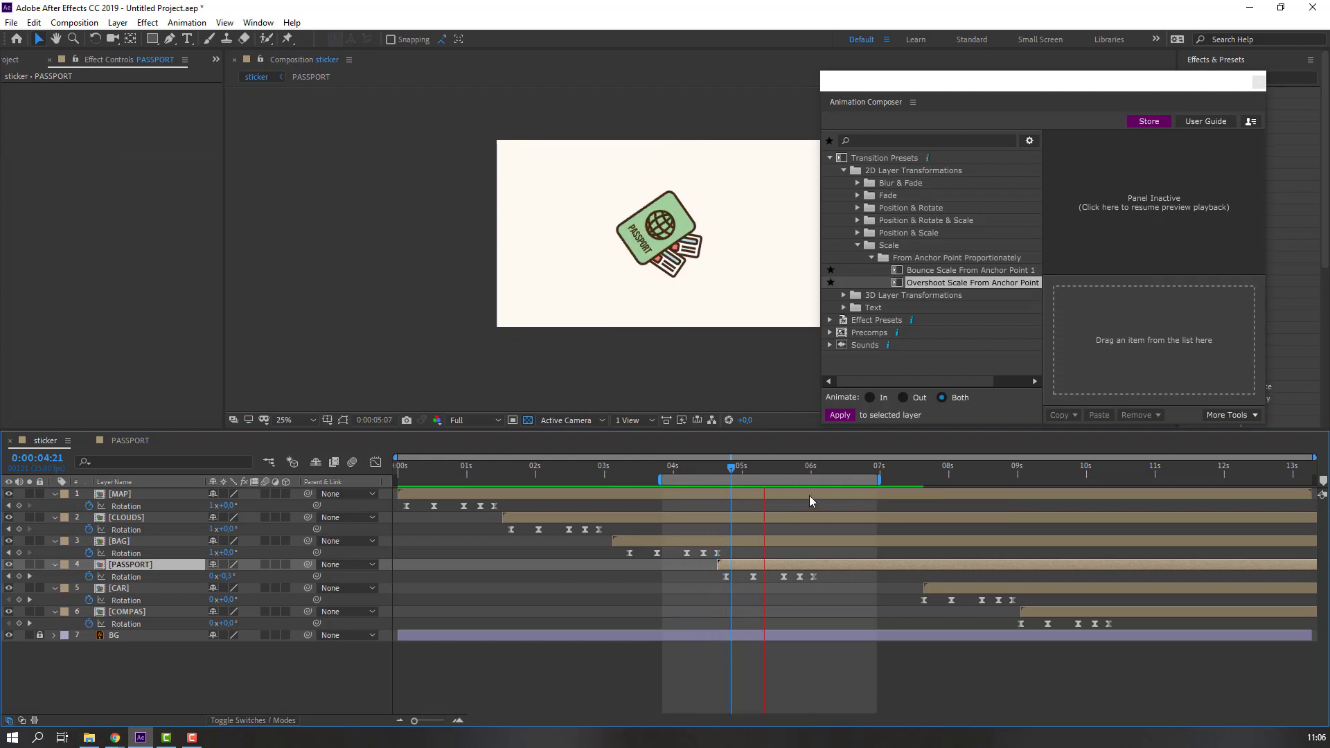
In PASSPORT, keyframe the current Scale of all three layers at 0:00:01:11 and set it to 0% at 0:00:01:15
{"action": "left_click_drag", "start_coordinate": [795, 480], "coordinate": [816, 469]}
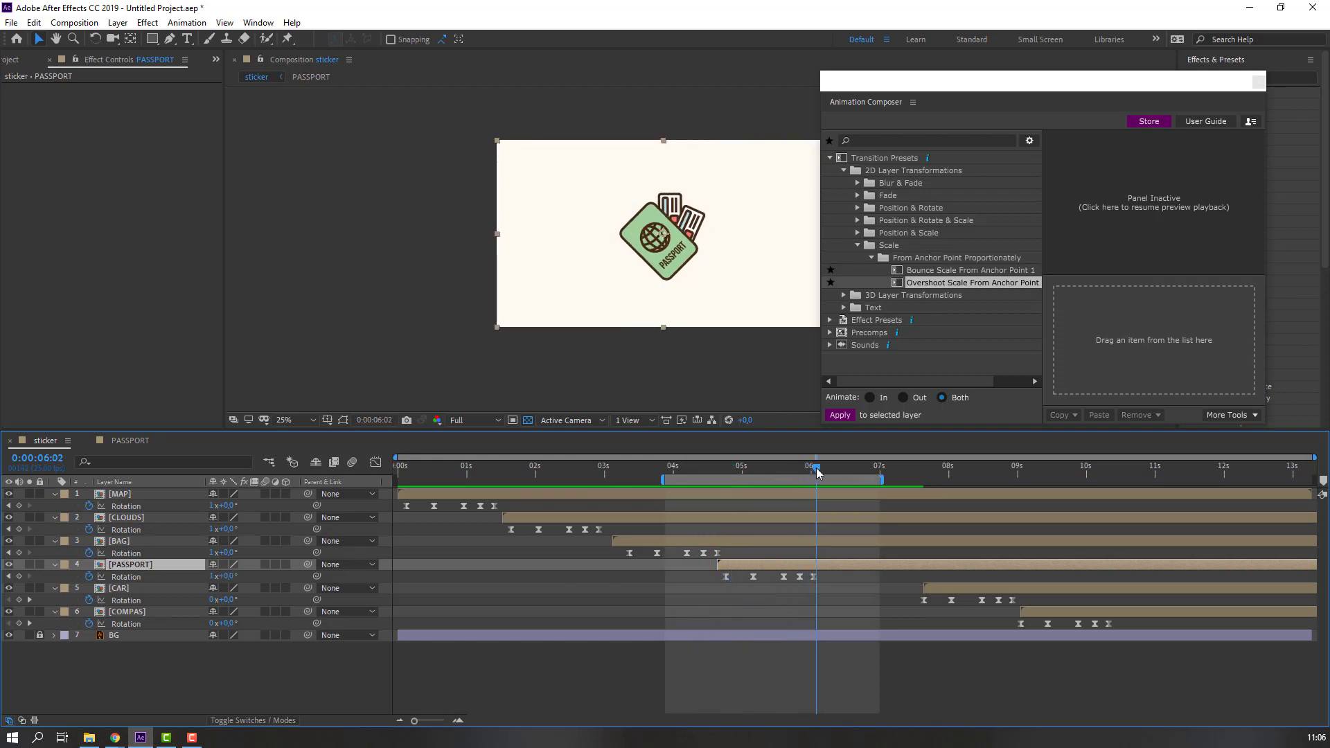
{"action": "left_click", "coordinate": [124, 441]}
{"action": "left_click_drag", "start_coordinate": [121, 613], "coordinate": [177, 513]}
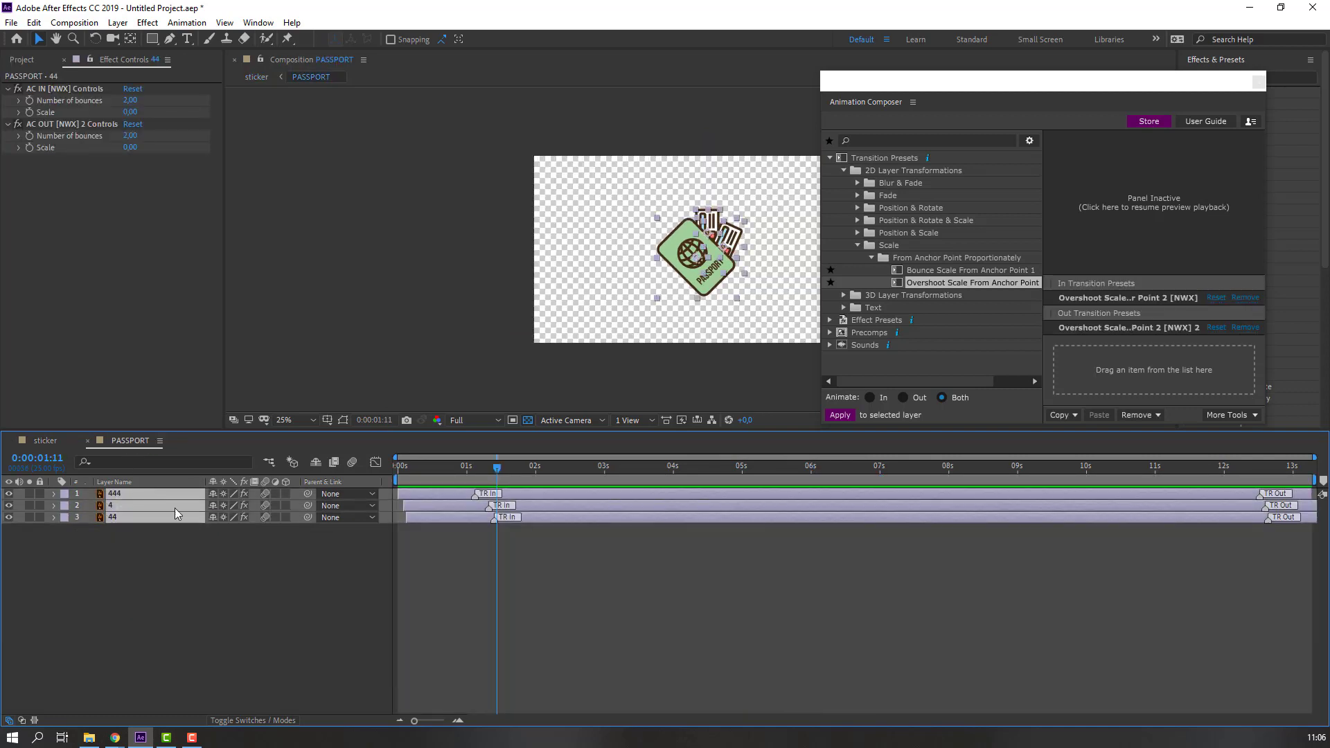
{"action": "key", "text": "s"}
{"action": "left_click", "coordinate": [89, 506]}
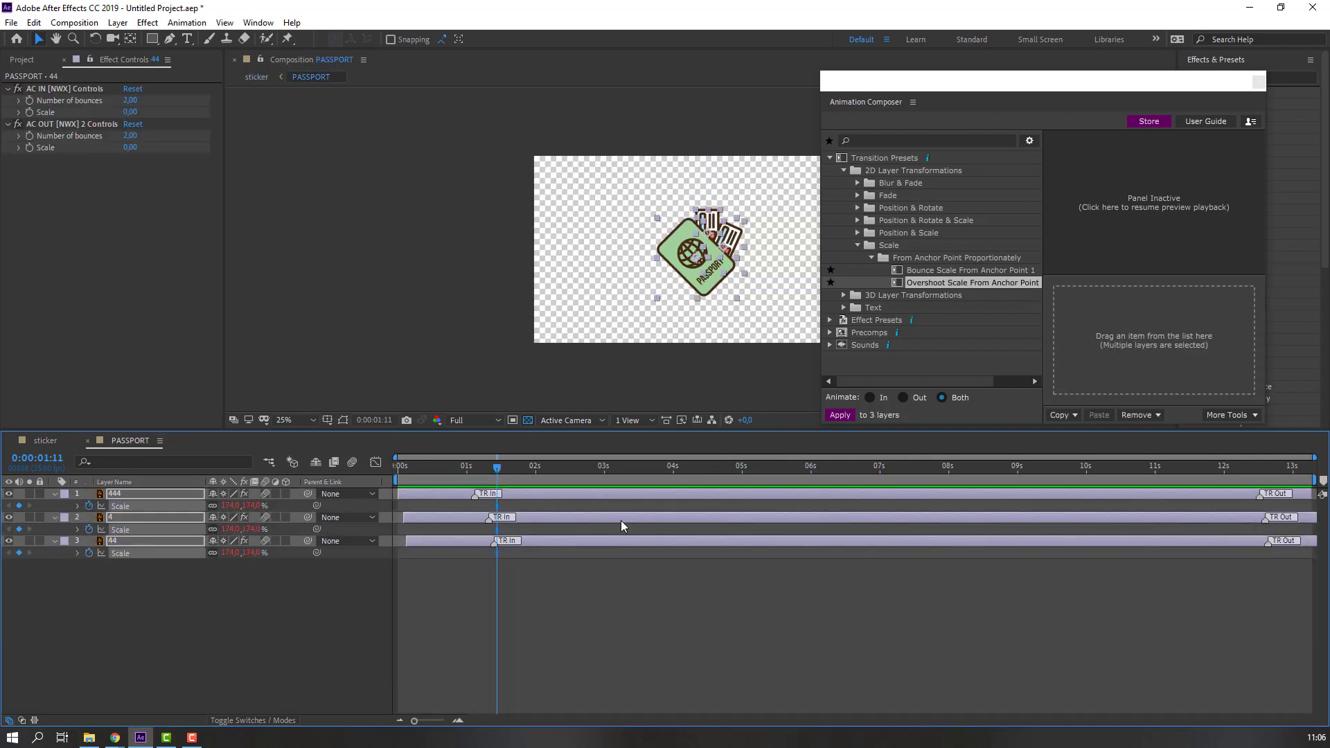
{"action": "left_click_drag", "start_coordinate": [504, 472], "coordinate": [514, 473]}
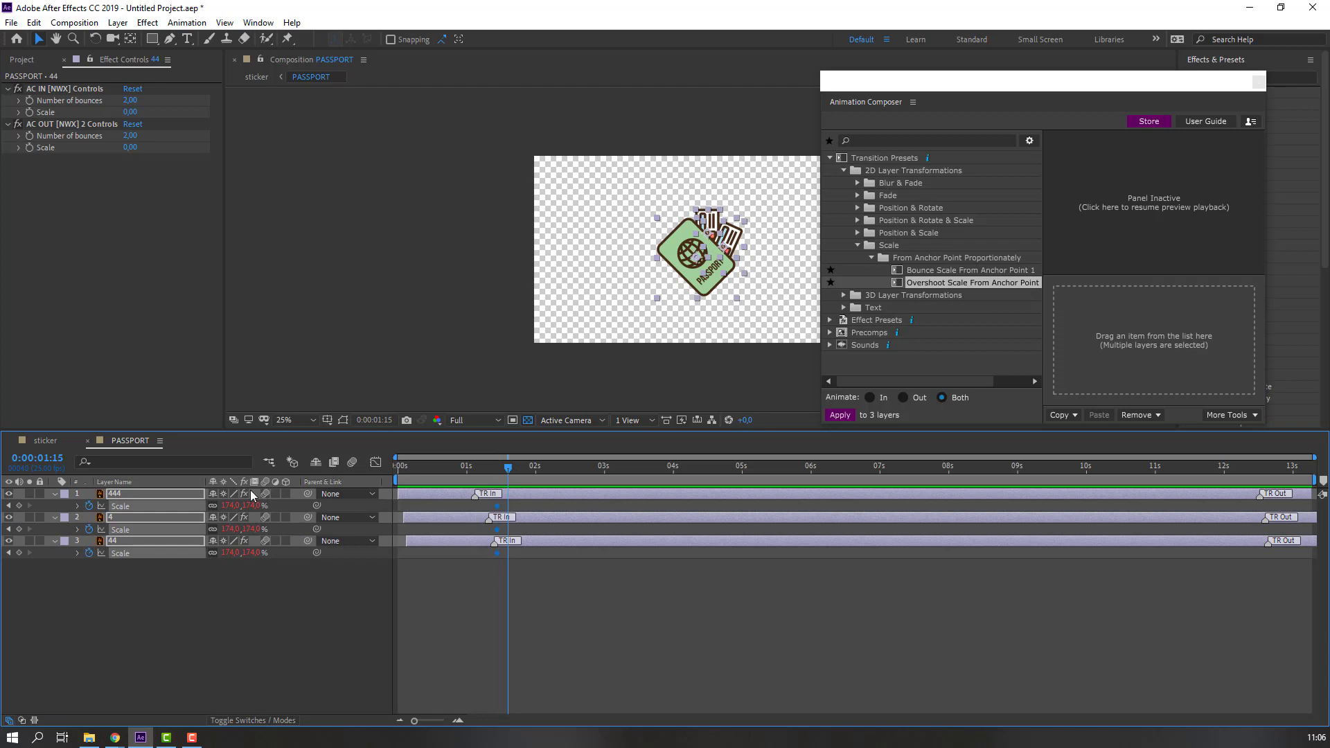
{"action": "left_click", "coordinate": [231, 506]}
{"action": "type", "text": "0"}
{"action": "key", "text": "Return"}
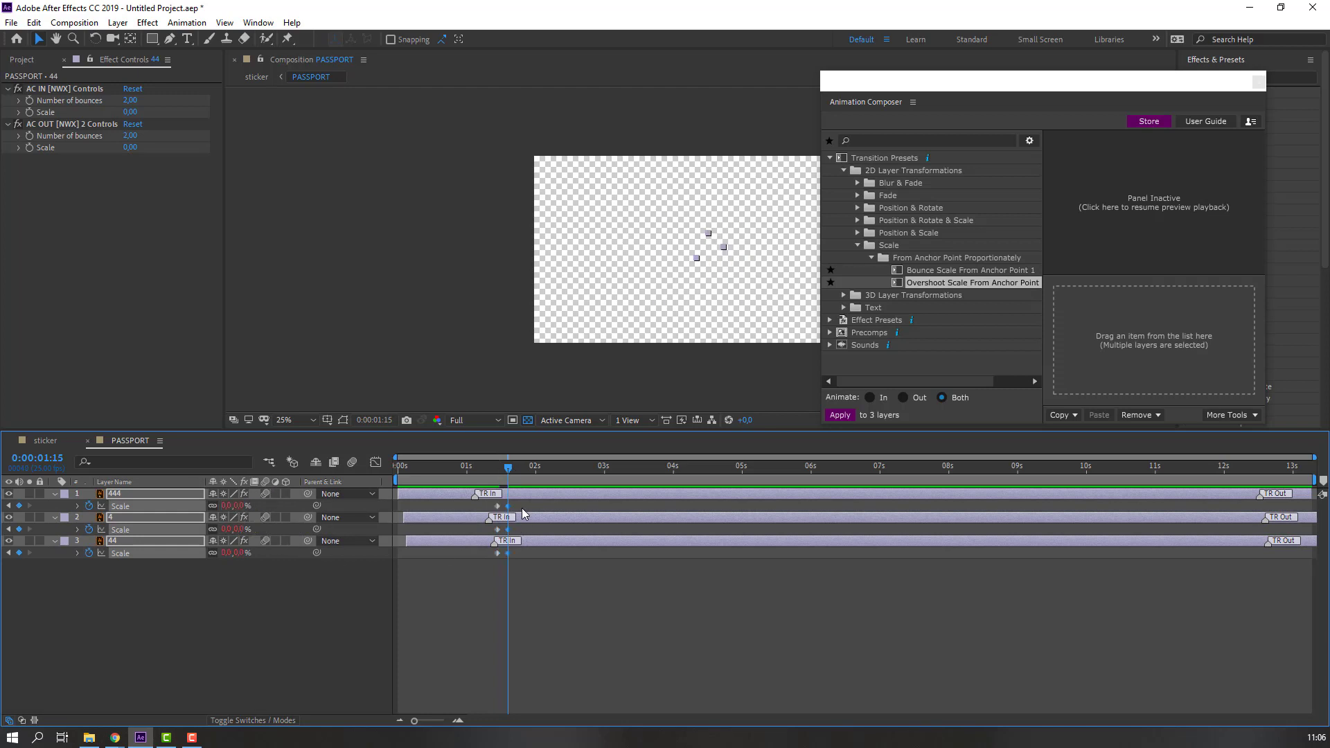
Delay the Scale keyframes of layers 4 and 44 by about 3 and 5 frames, apply Easy Ease to all, and preview the exit
{"action": "left_click", "coordinate": [497, 530]}
{"action": "left_click_drag", "start_coordinate": [498, 530], "coordinate": [512, 554]}
{"action": "left_click_drag", "start_coordinate": [533, 508], "coordinate": [457, 565]}
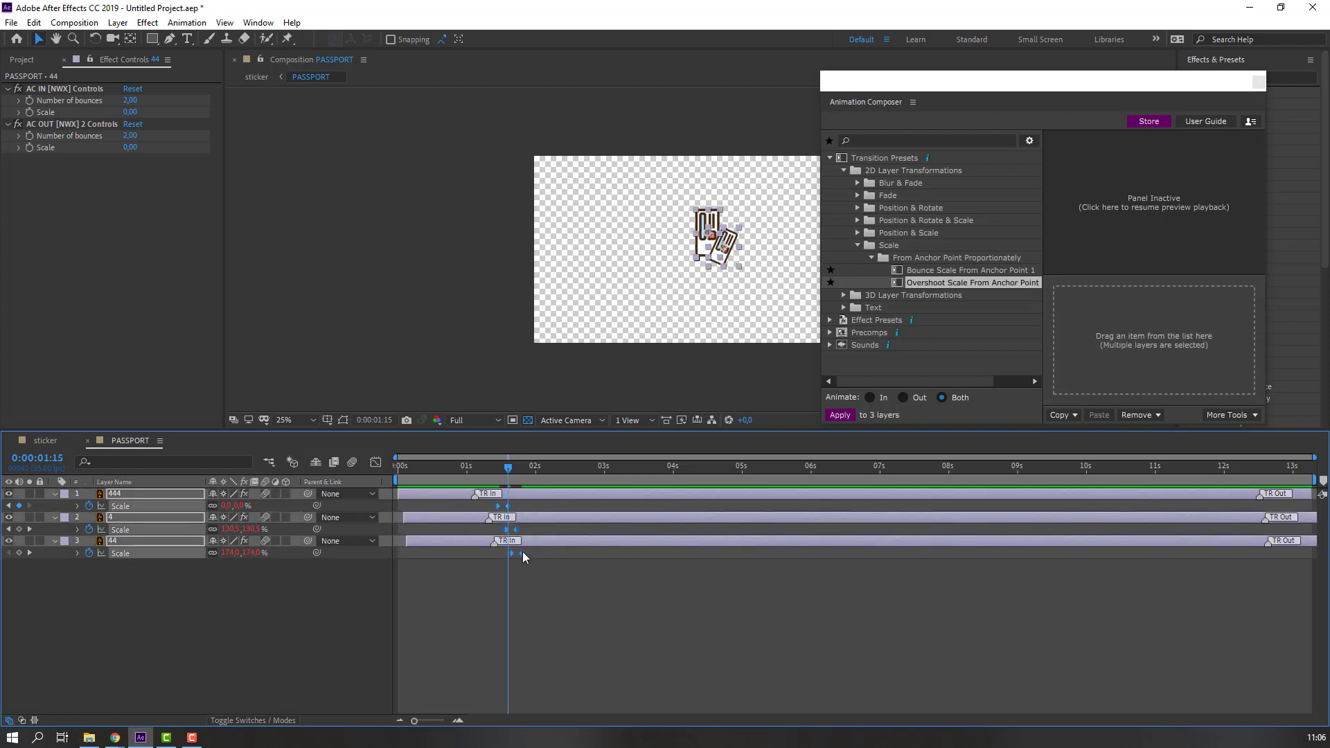
{"action": "right_click", "coordinate": [523, 557]}
{"action": "mouse_move", "coordinate": [659, 543]}
{"action": "left_click", "coordinate": [724, 586]}
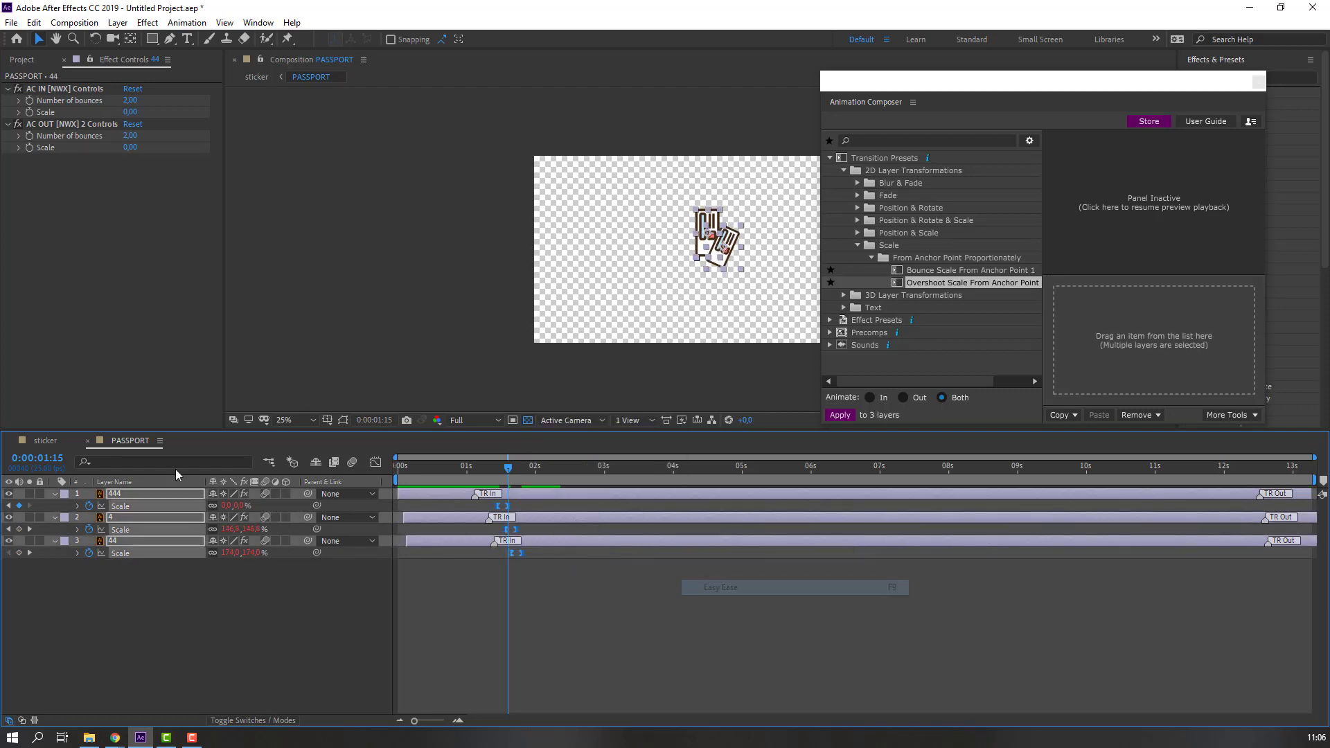
{"action": "left_click", "coordinate": [60, 441]}
{"action": "key", "text": "space"}
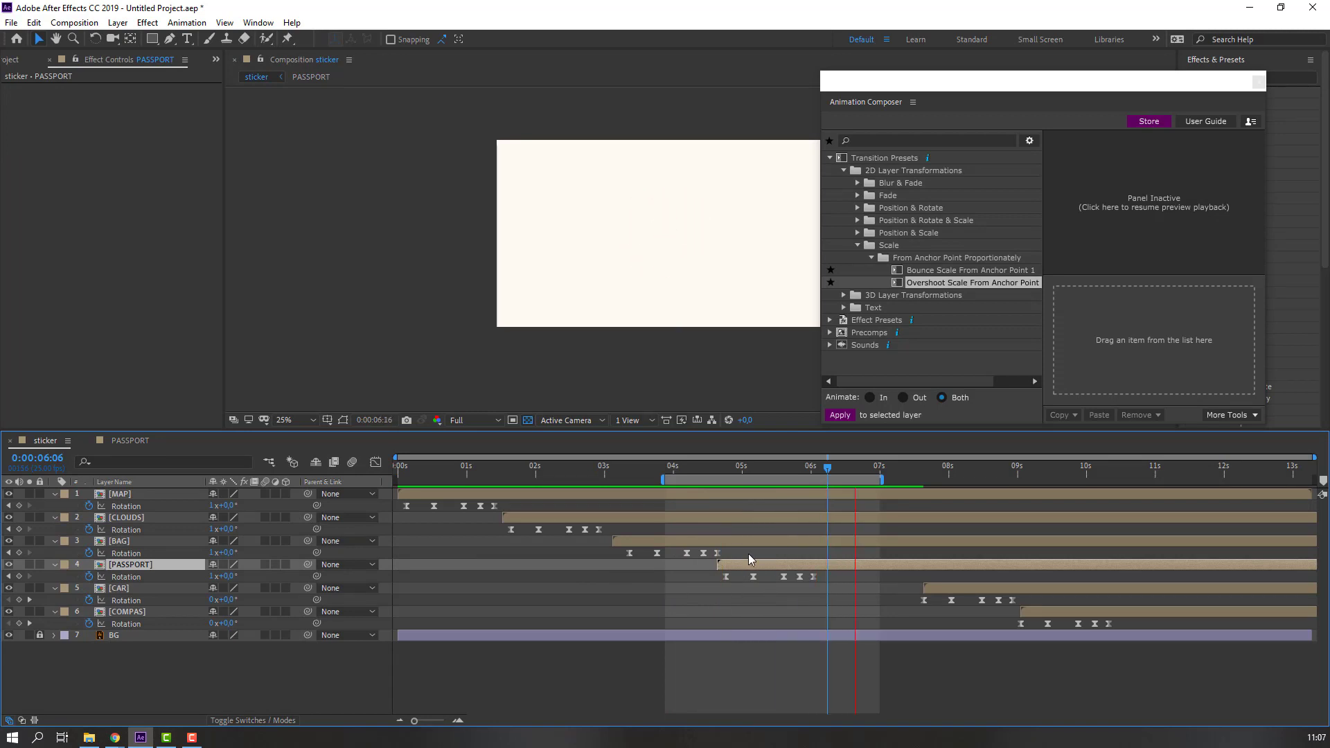
Move all PASSPORT Scale keyframes about 2 frames earlier, tighten the offsets of layers 4 and 44, and preview the sticker composition
{"action": "left_click", "coordinate": [130, 441]}
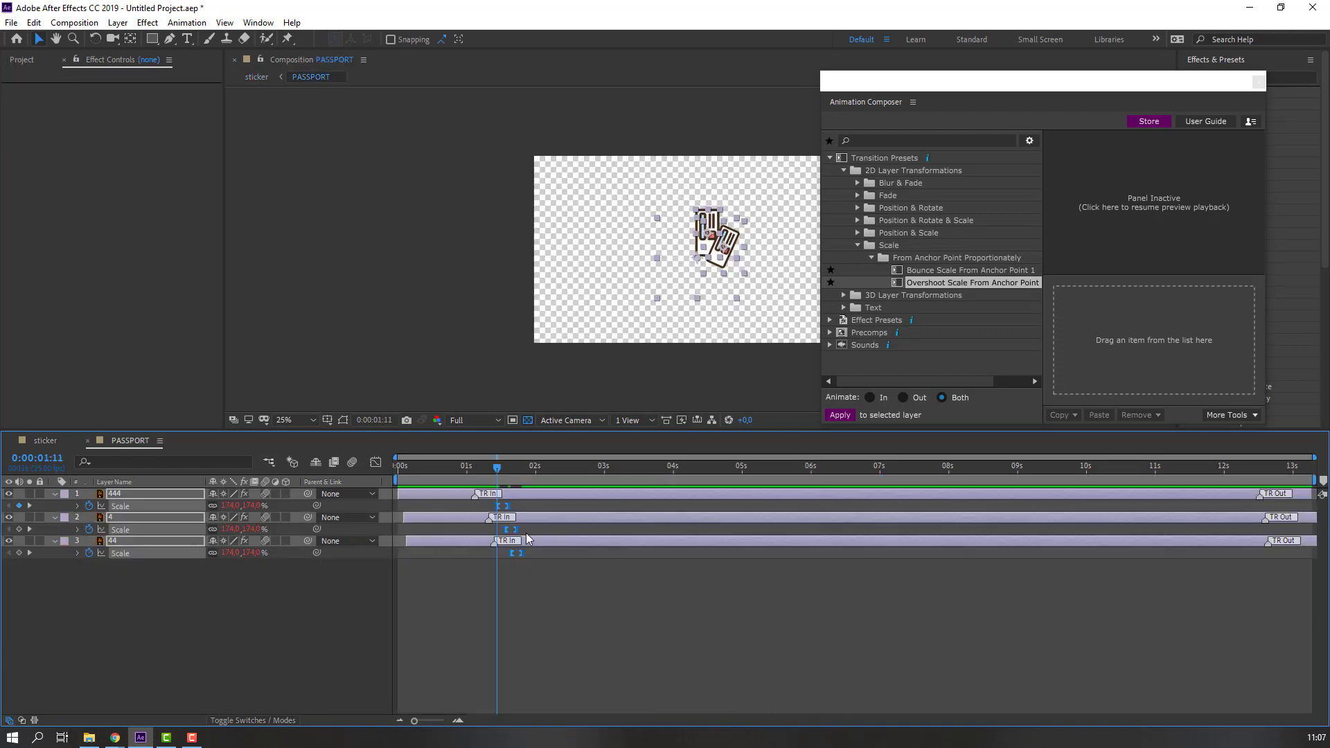
{"action": "left_click_drag", "start_coordinate": [534, 504], "coordinate": [508, 526]}
{"action": "key", "text": "equal"}
{"action": "key", "text": "equal"}
{"action": "left_click_drag", "start_coordinate": [513, 529], "coordinate": [503, 529]}
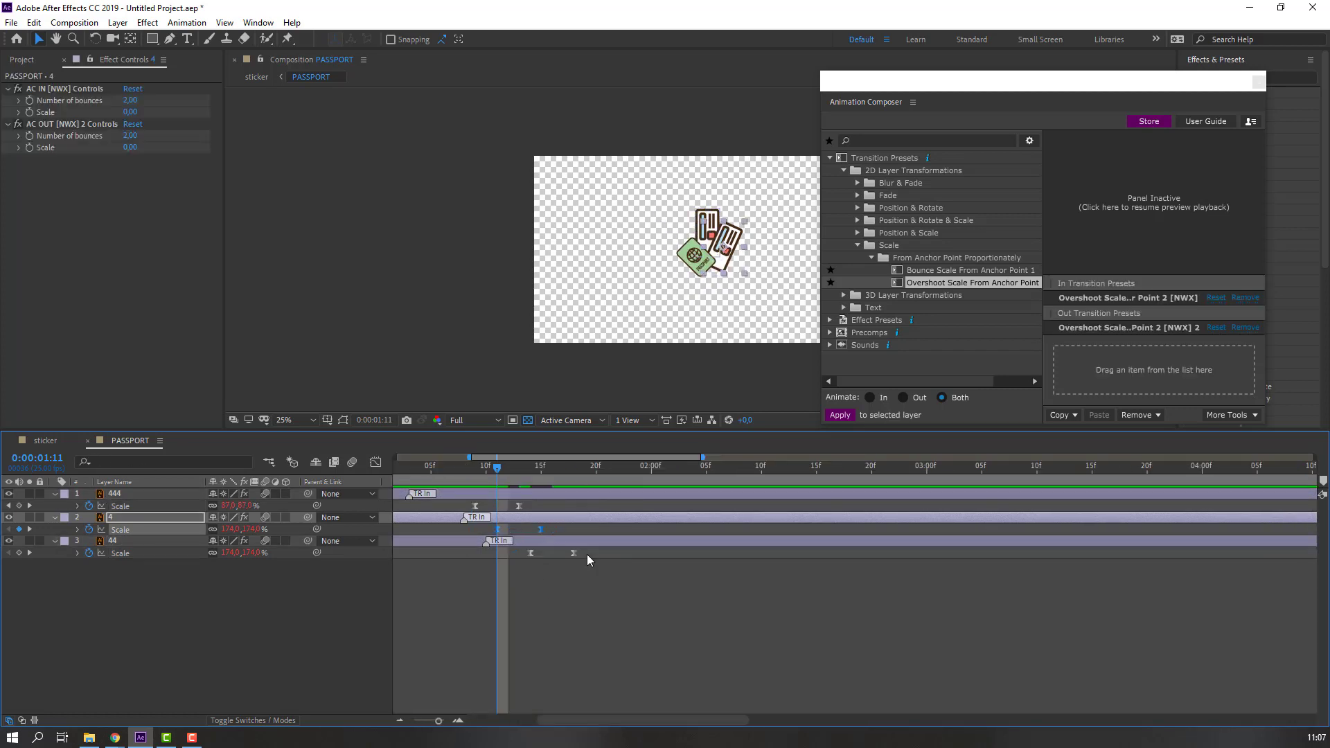
{"action": "left_click_drag", "start_coordinate": [588, 558], "coordinate": [529, 550]}
{"action": "left_click_drag", "start_coordinate": [535, 553], "coordinate": [525, 553]}
{"action": "left_click", "coordinate": [45, 441]}
{"action": "key", "text": "space"}
Reopen PASSPORT, shift the Scale keyframes of all three layers a few more frames earlier, and replay the exit in the sticker composition
{"action": "left_click_drag", "start_coordinate": [816, 469], "coordinate": [809, 469]}
{"action": "double_click", "coordinate": [776, 564]}
{"action": "left_click_drag", "start_coordinate": [554, 508], "coordinate": [438, 555]}
{"action": "left_click_drag", "start_coordinate": [582, 563], "coordinate": [439, 504]}
{"action": "left_click", "coordinate": [61, 438]}
{"action": "key", "text": "space"}
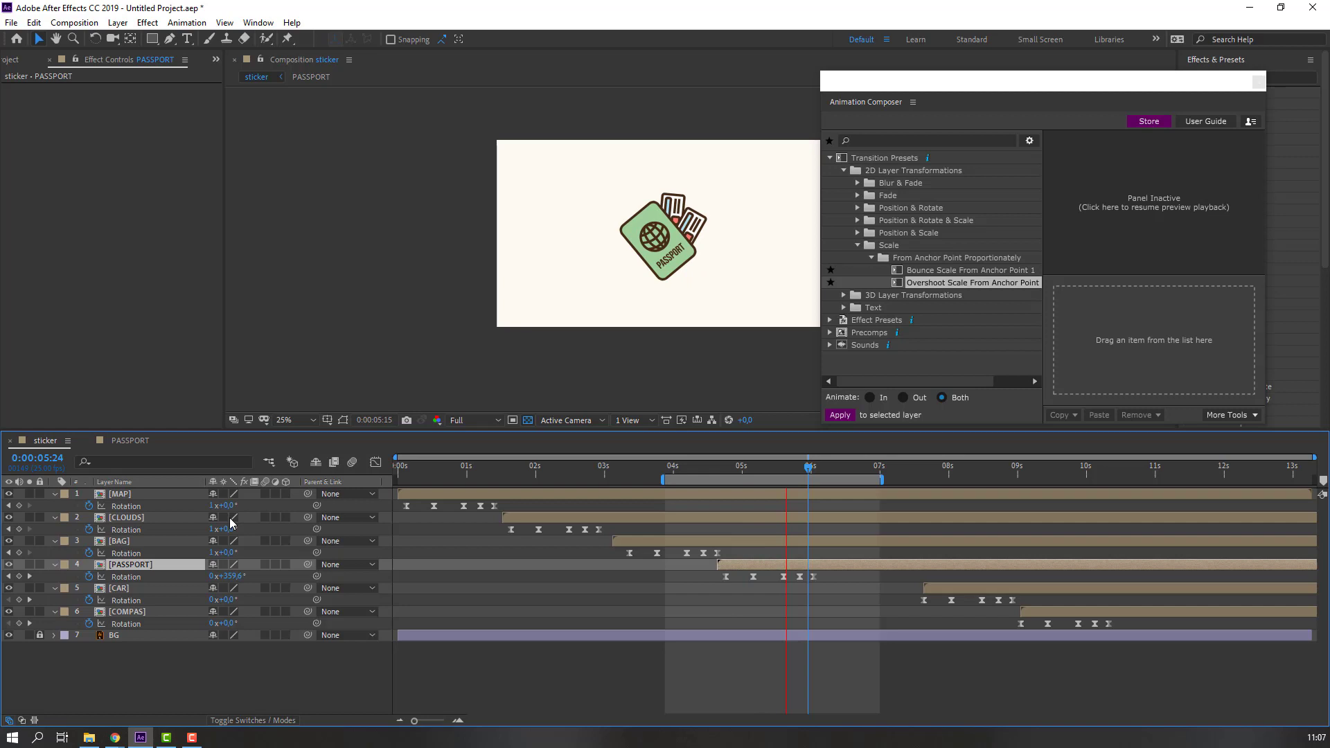
{"action": "key", "text": "space"}
Start the CAR layer at 0:00:06:03 and shift its Rotation keyframes to begin about 4 frames after the layer's start
{"action": "key", "text": "space"}
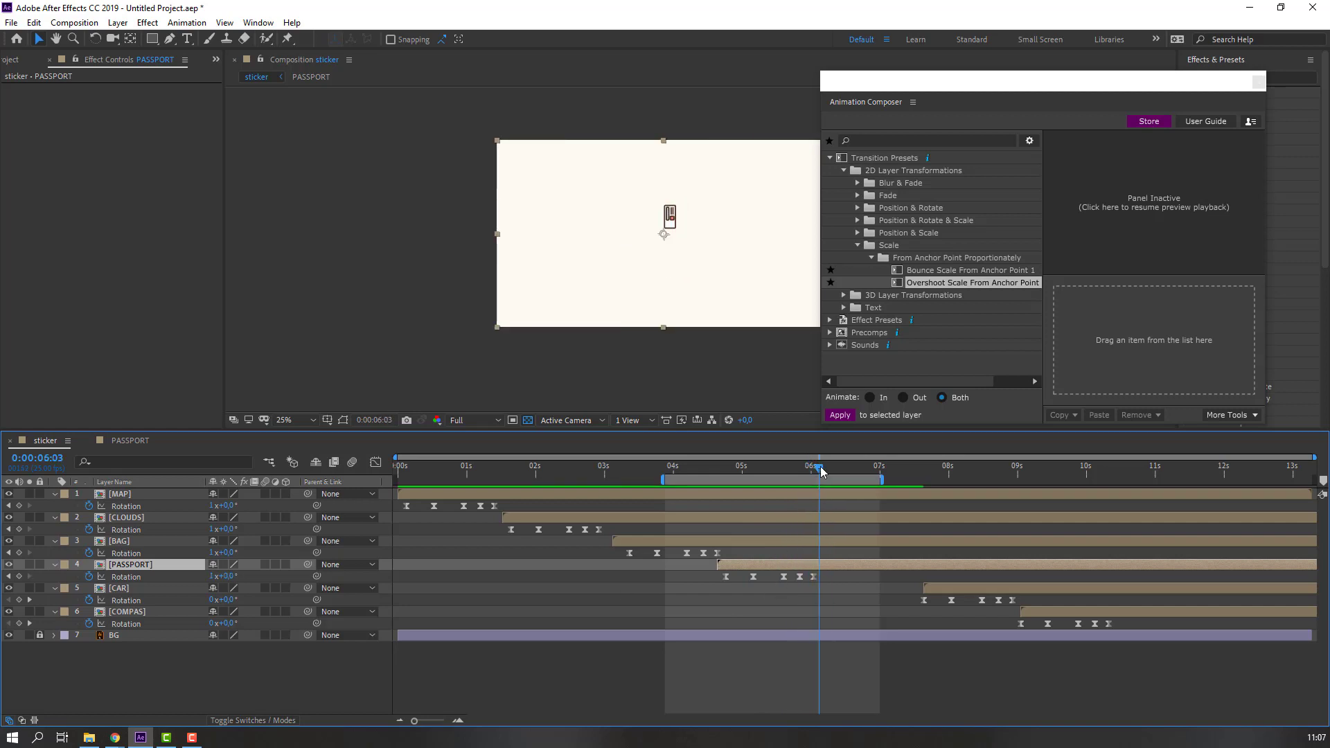
{"action": "left_click", "coordinate": [967, 591]}
{"action": "left_click_drag", "start_coordinate": [966, 591], "coordinate": [826, 600]}
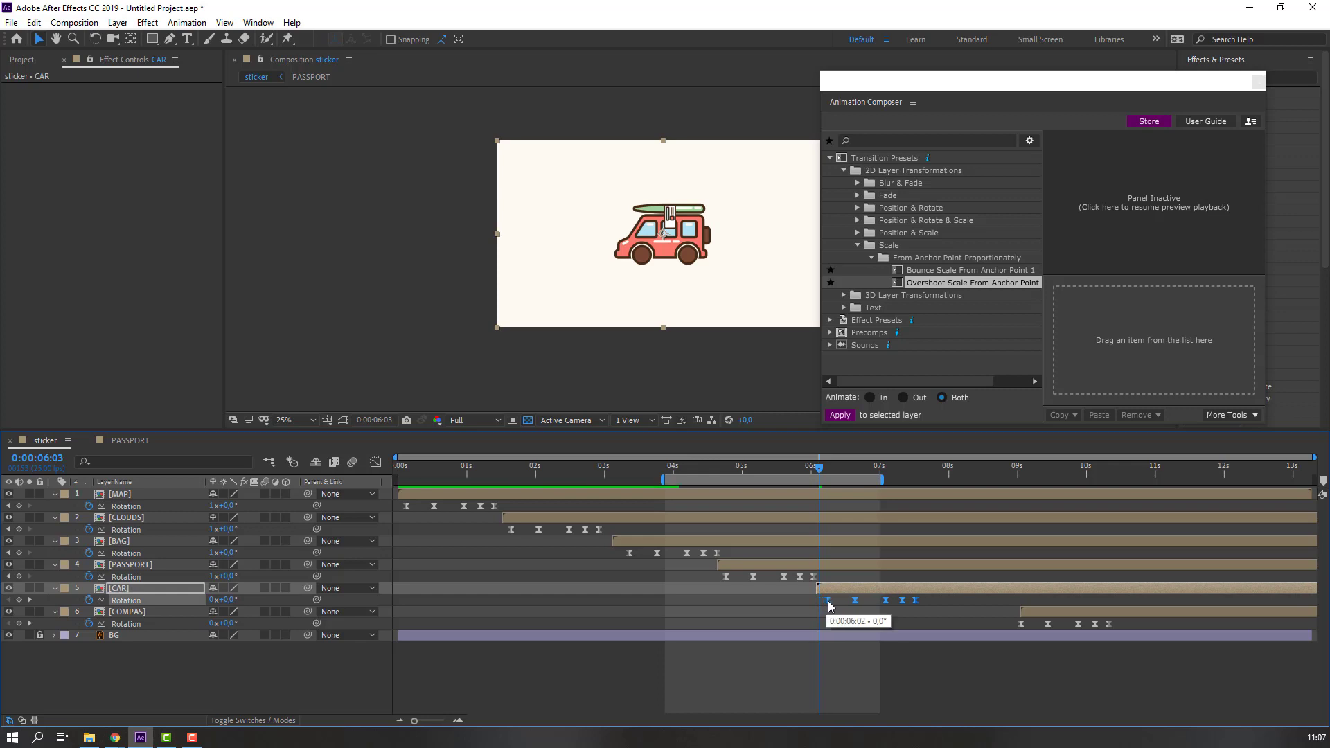
Open the CAR composition and apply the Overshoot Scale From Anchor Point transition to all three layers, both in and out
{"action": "double_click", "coordinate": [828, 589]}
{"action": "left_click_drag", "start_coordinate": [97, 576], "coordinate": [119, 492]}
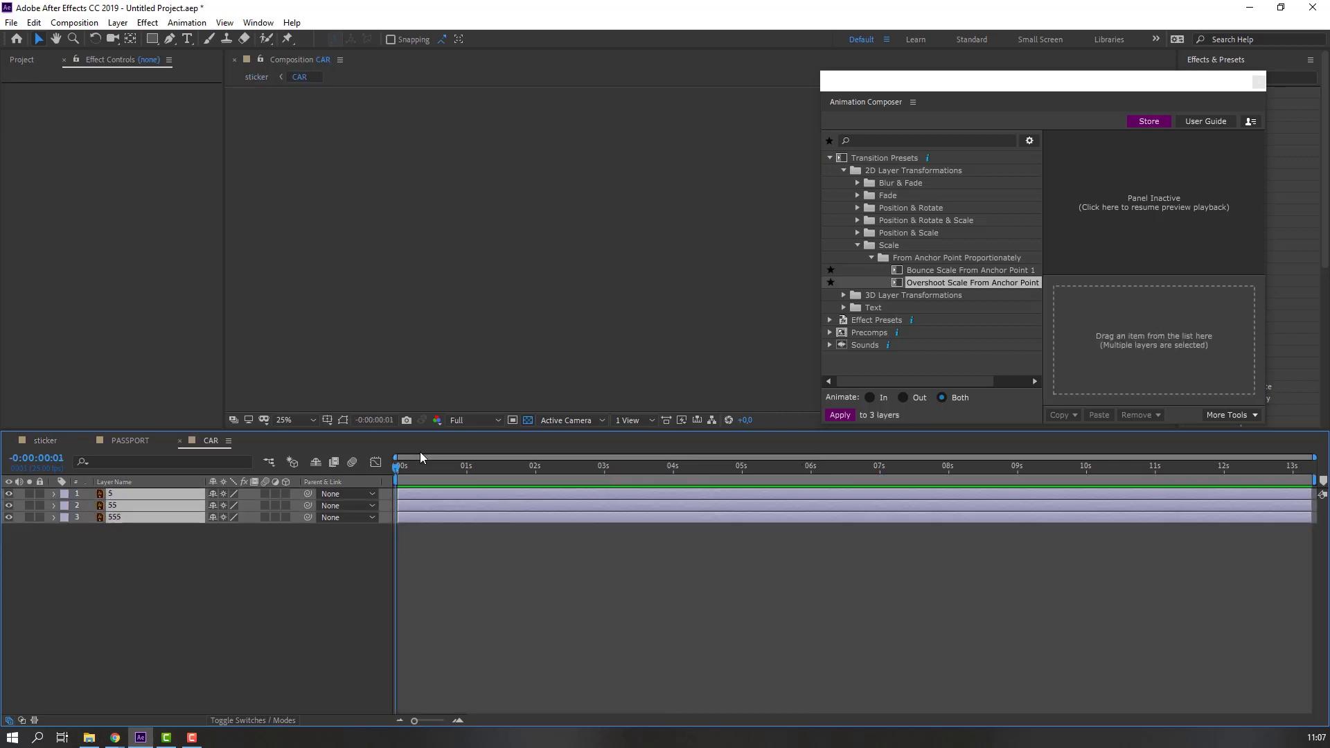
{"action": "double_click", "coordinate": [938, 284]}
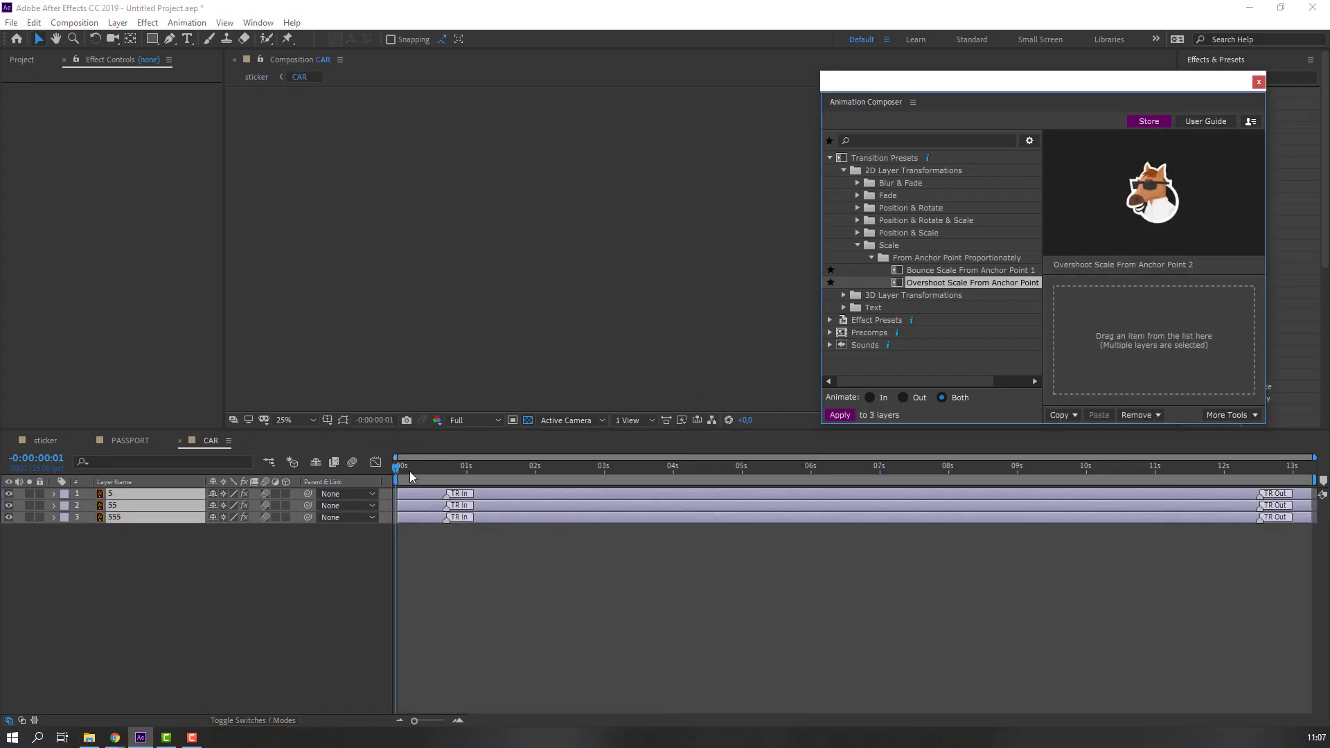
Lengthen the three CAR in-transitions to about one second, start layers 55 and 555 about 2 and 4 frames in, and preview the entrance
{"action": "left_click_drag", "start_coordinate": [446, 519], "coordinate": [469, 521]}
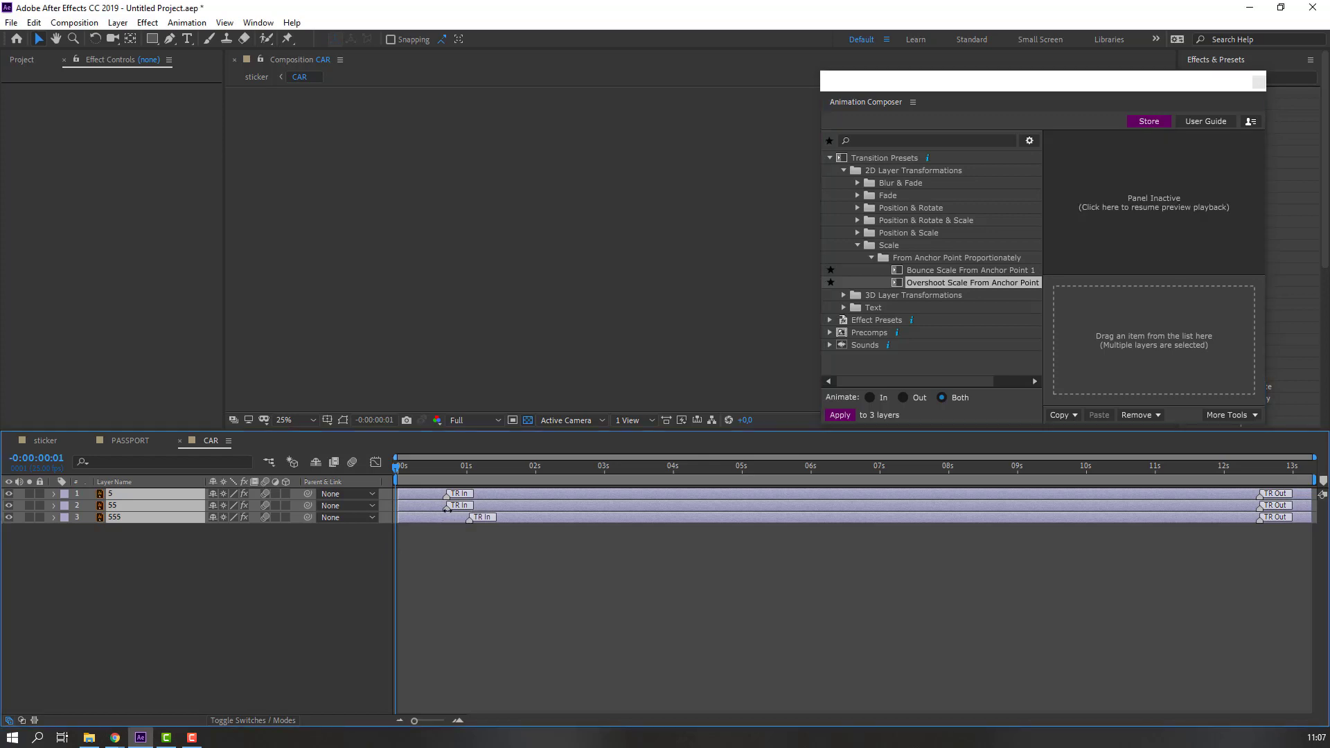
{"action": "mouse_move", "coordinate": [416, 474]}
{"action": "left_mouse_down"}
{"action": "mouse_move", "coordinate": [459, 473]}
{"action": "mouse_move", "coordinate": [412, 473]}
{"action": "left_mouse_up"}
{"action": "left_click", "coordinate": [133, 518]}
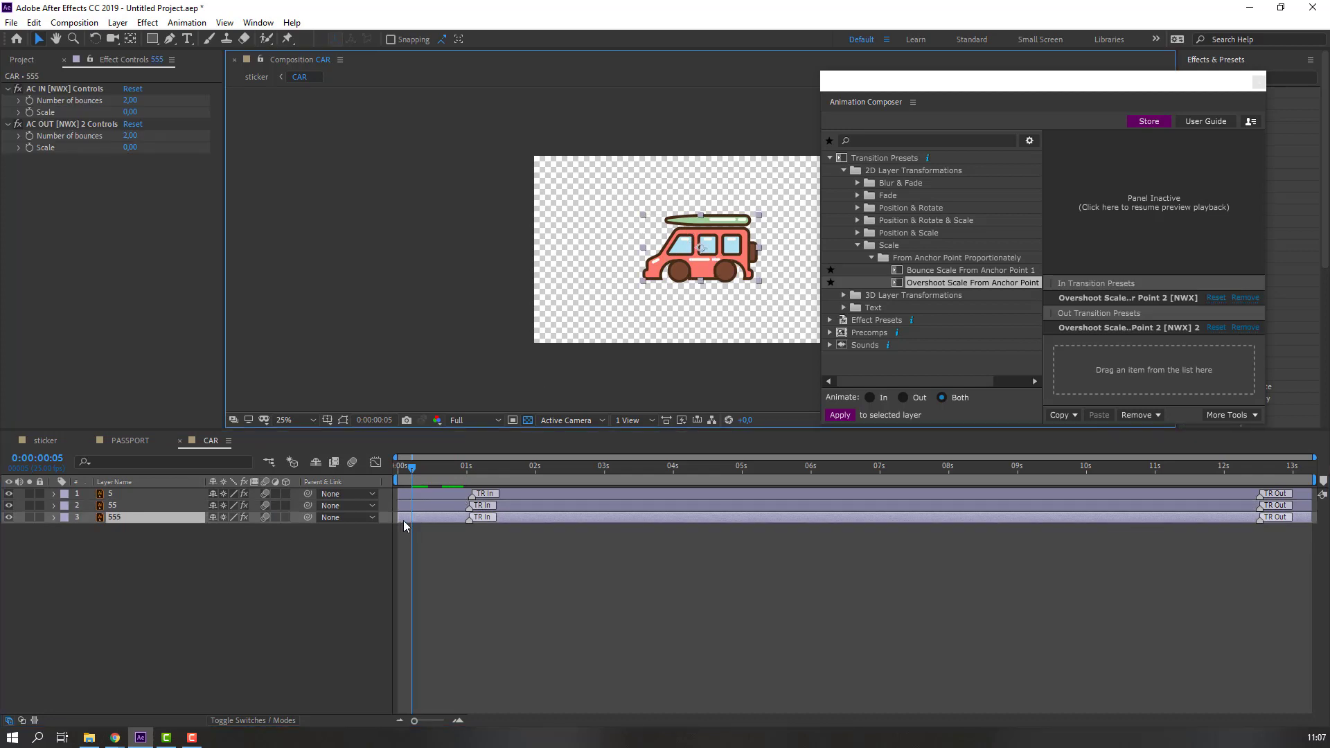
{"action": "left_click_drag", "start_coordinate": [421, 520], "coordinate": [398, 561]}
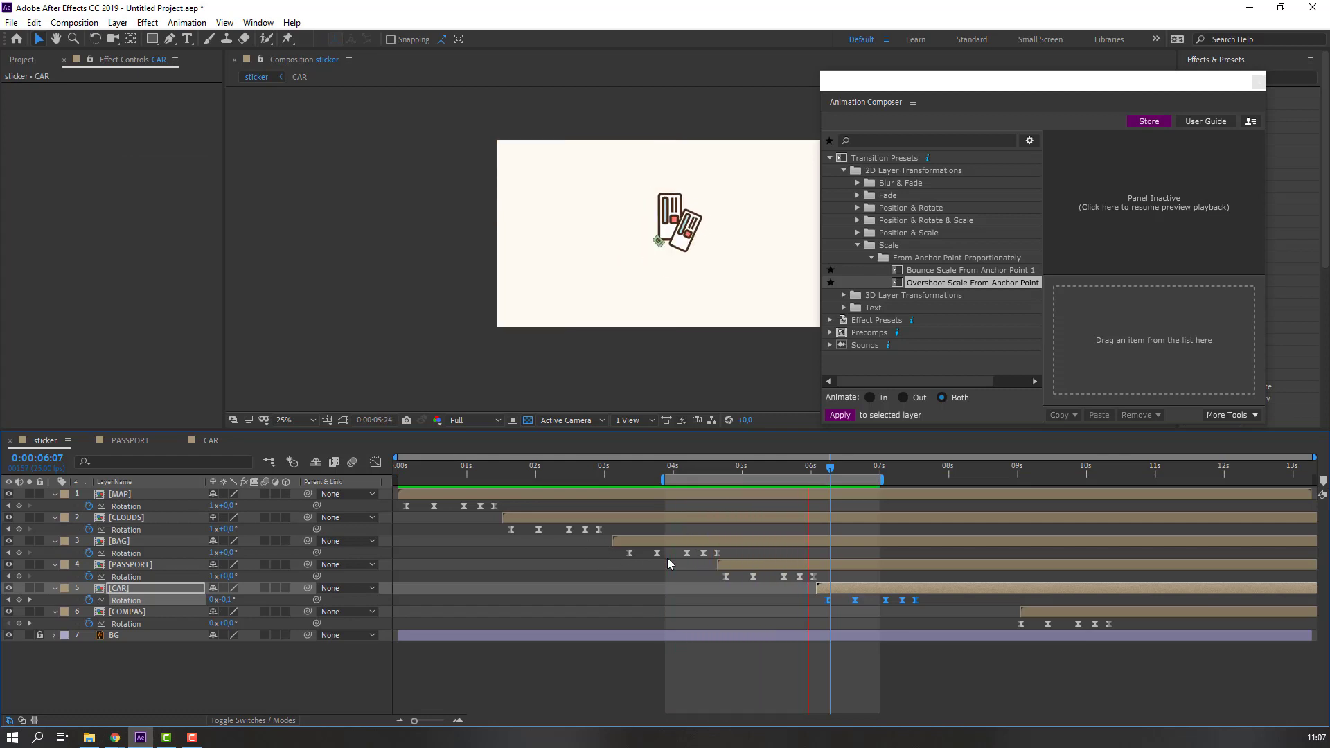
{"action": "key", "text": "space"}
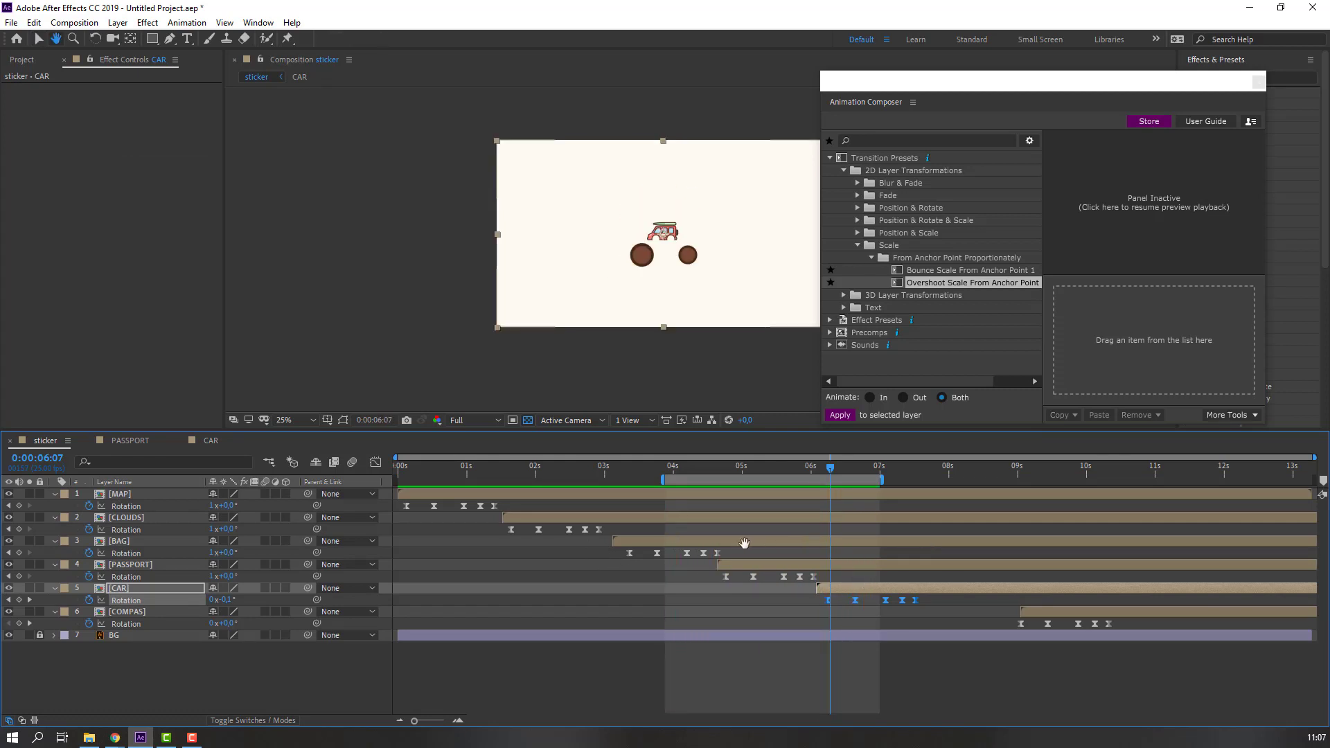
Shift the CAR Rotation keyframes about 5 frames later and preview the entrance with the work area set to about 5.3–8.4 seconds
{"action": "left_click_drag", "start_coordinate": [879, 481], "coordinate": [977, 481]}
{"action": "left_click", "coordinate": [829, 471]}
{"action": "left_click_drag", "start_coordinate": [831, 477], "coordinate": [844, 473]}
{"action": "left_click_drag", "start_coordinate": [923, 603], "coordinate": [834, 602]}
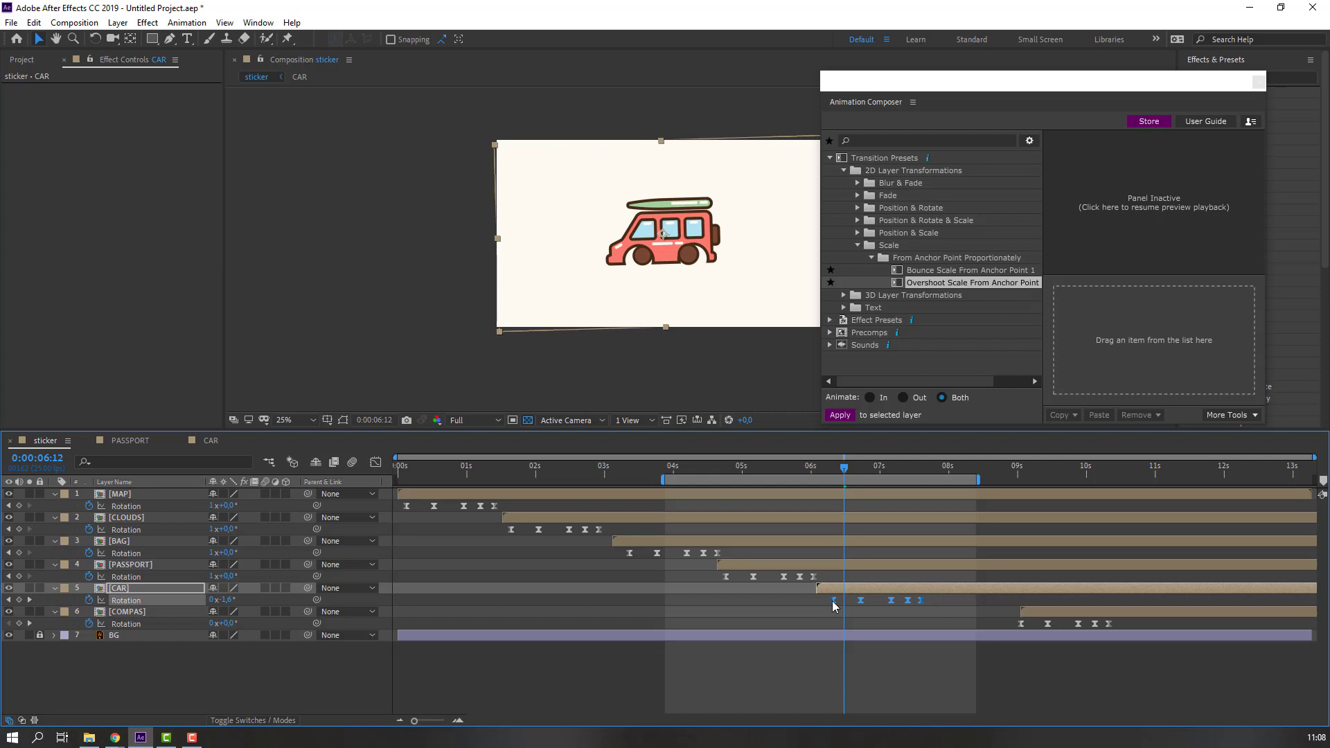
{"action": "left_click_drag", "start_coordinate": [663, 480], "coordinate": [763, 480]}
{"action": "key", "text": "space"}
{"action": "key", "text": "space"}
{"action": "left_click_drag", "start_coordinate": [834, 601], "coordinate": [843, 603]}
In the CAR composition, keyframe the Scale of all three layers at 0:00:01:16 and set it to 0% at 0:00:01:20
{"action": "left_click", "coordinate": [929, 469]}
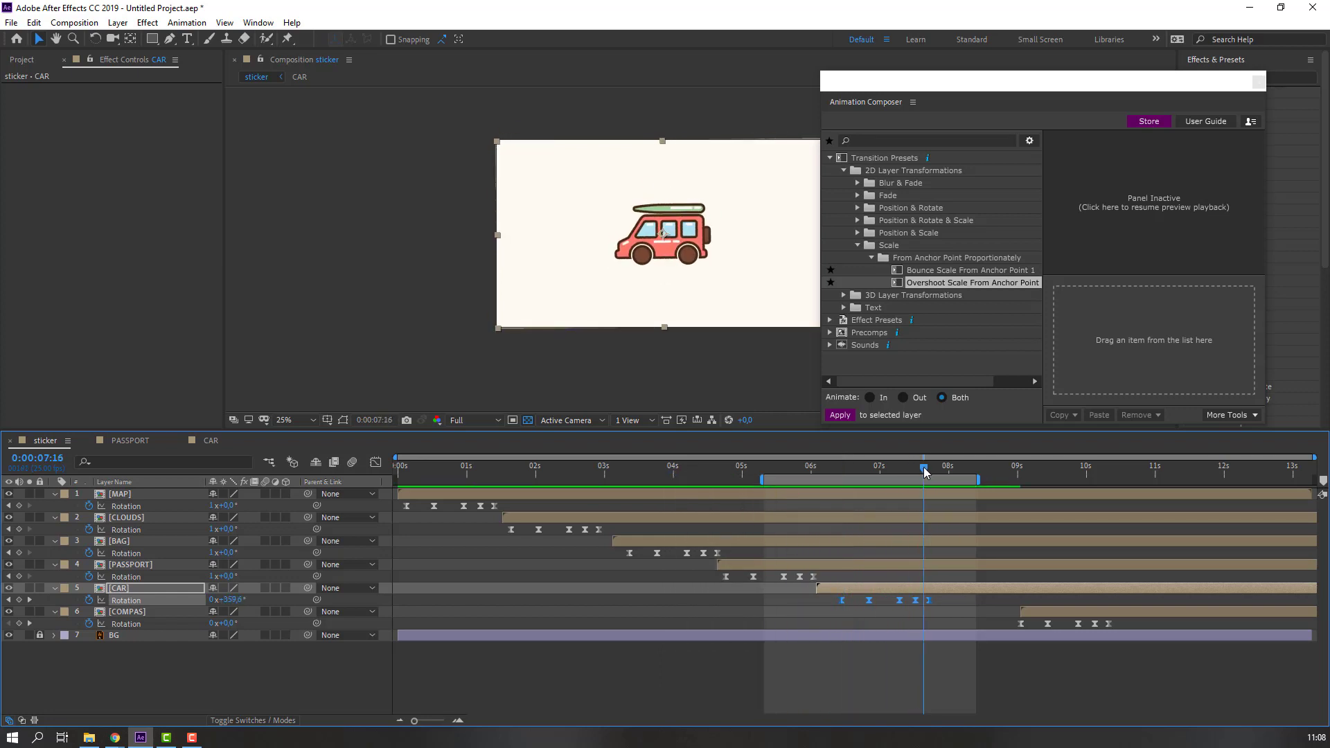
{"action": "left_click", "coordinate": [210, 442]}
{"action": "key", "text": "ctrl+a"}
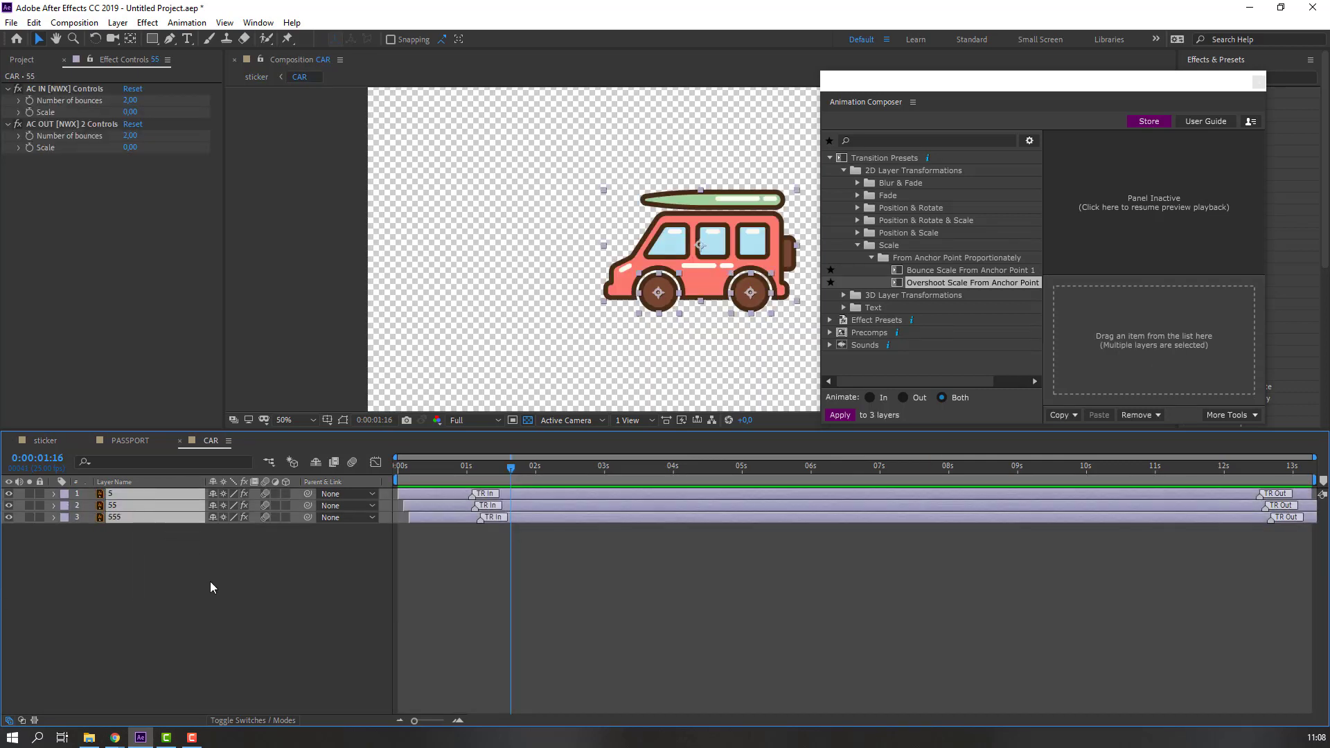
{"action": "key", "text": "s"}
{"action": "left_click", "coordinate": [88, 506]}
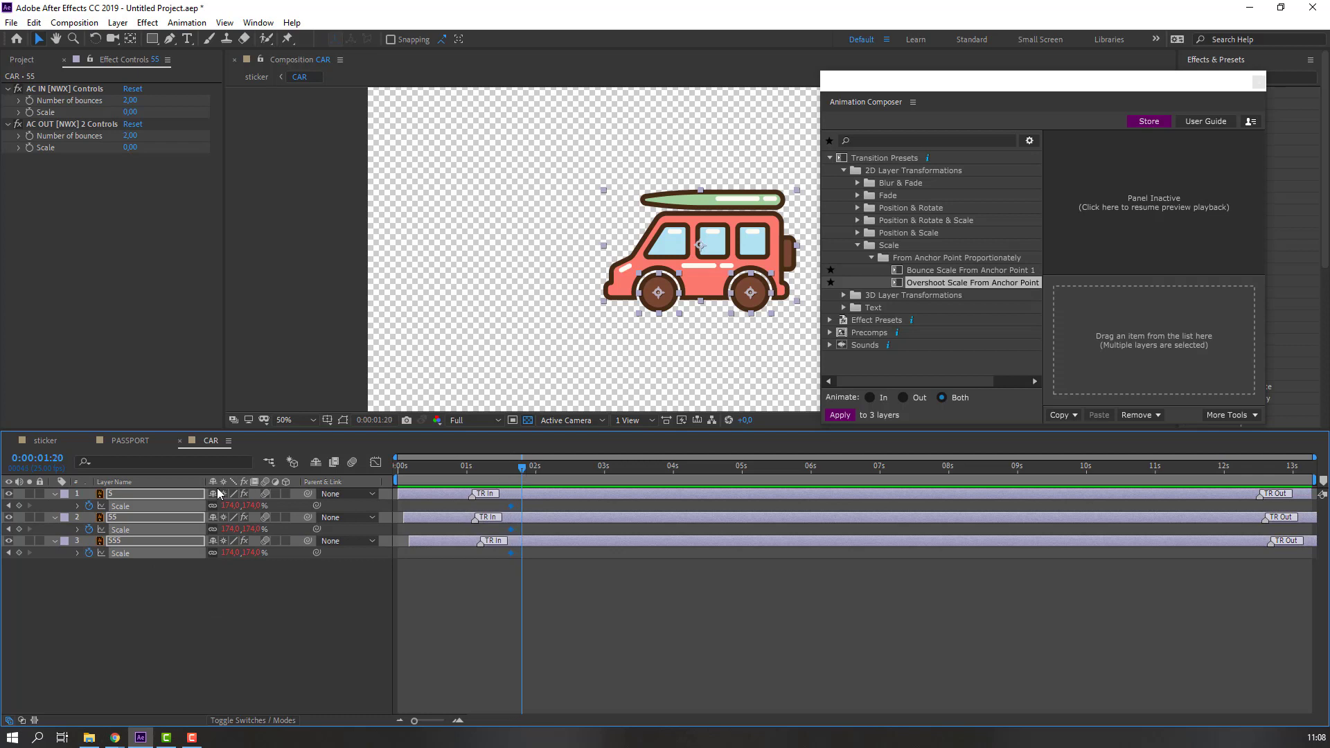
{"action": "left_click", "coordinate": [230, 506]}
{"action": "type", "text": "0"}
{"action": "key", "text": "Return"}
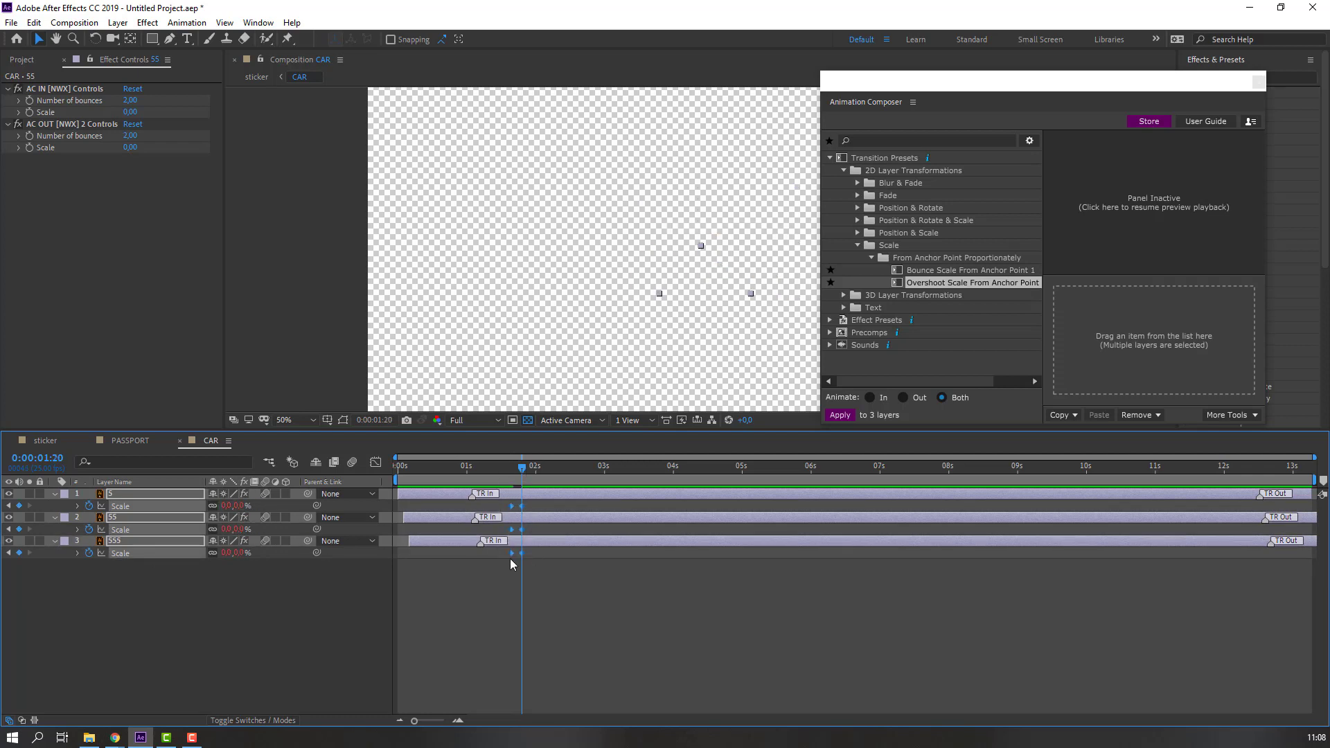
Apply Easy Ease to the CAR Scale keyframes and delay those of layers 55 and 5 by about 2 and 3 frames
{"action": "right_click", "coordinate": [513, 554]}
{"action": "mouse_move", "coordinate": [565, 544]}
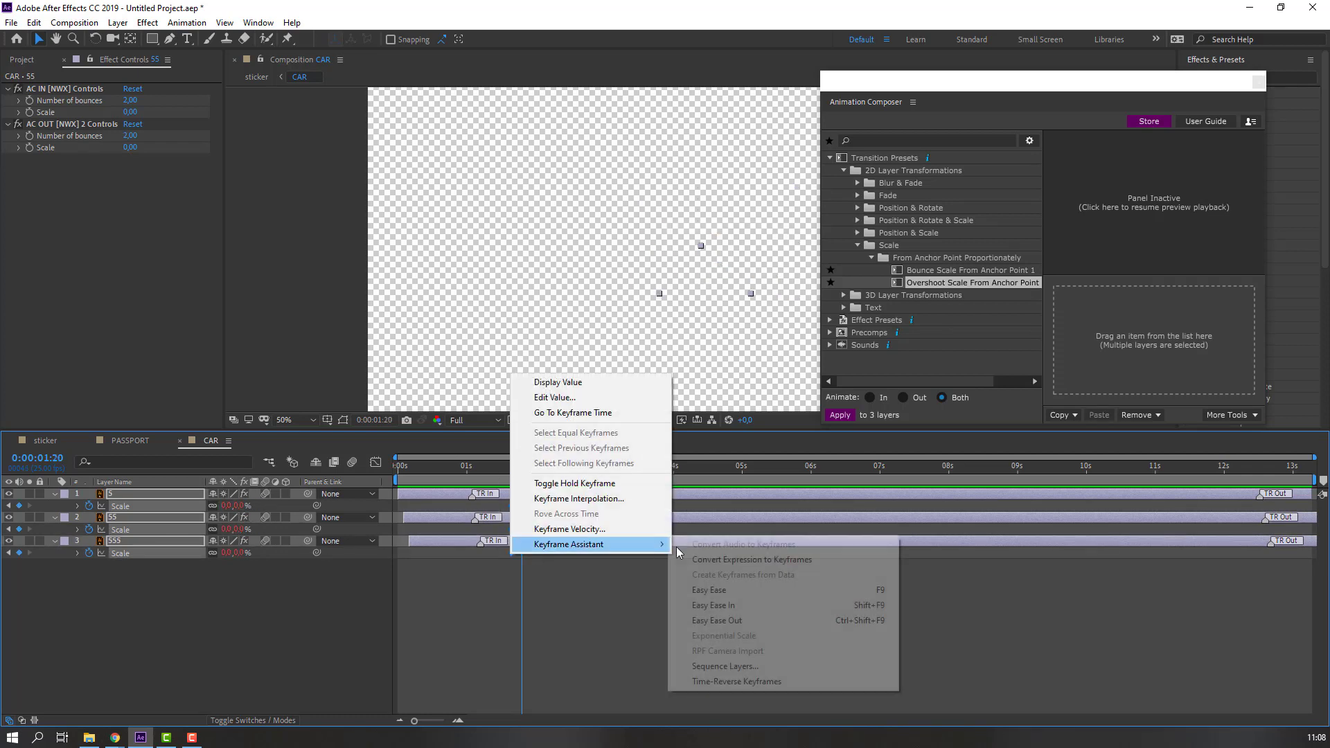
{"action": "left_click", "coordinate": [706, 593]}
{"action": "mouse_move", "coordinate": [528, 525]}
{"action": "left_mouse_down"}
{"action": "mouse_move", "coordinate": [508, 534]}
{"action": "mouse_move", "coordinate": [508, 512]}
{"action": "left_mouse_up"}
{"action": "left_click_drag", "start_coordinate": [528, 548], "coordinate": [508, 514]}
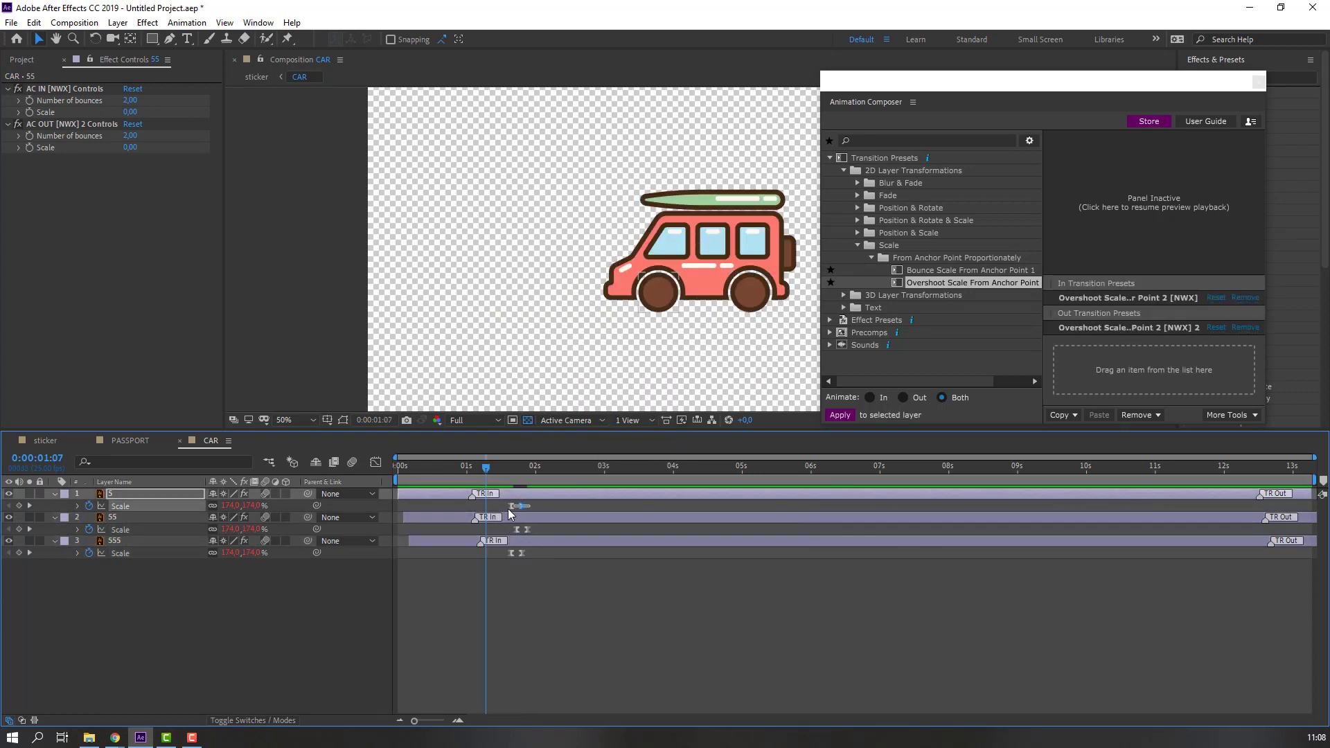
Move all CAR Scale keyframes about 4 frames earlier and preview the car's exit in the sticker composition
{"action": "left_click", "coordinate": [45, 441]}
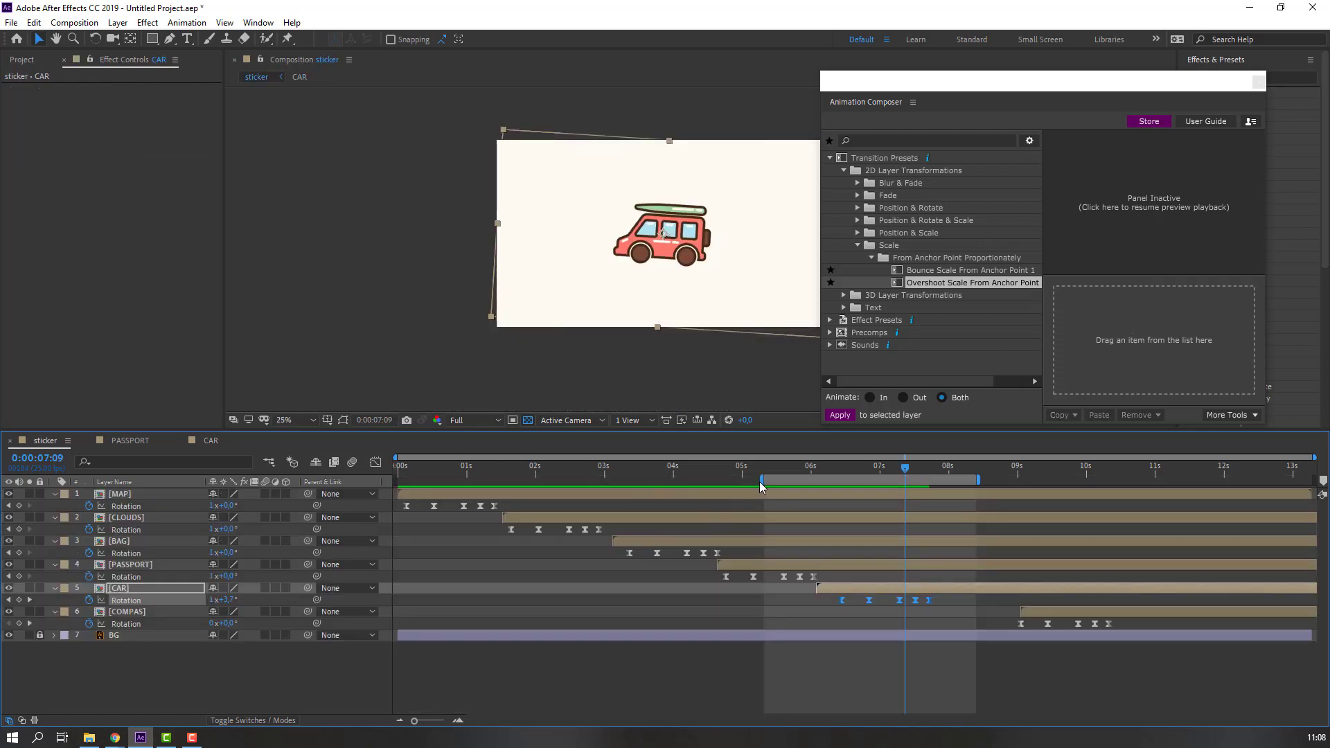
{"action": "left_click", "coordinate": [210, 440]}
{"action": "left_click_drag", "start_coordinate": [539, 504], "coordinate": [499, 555]}
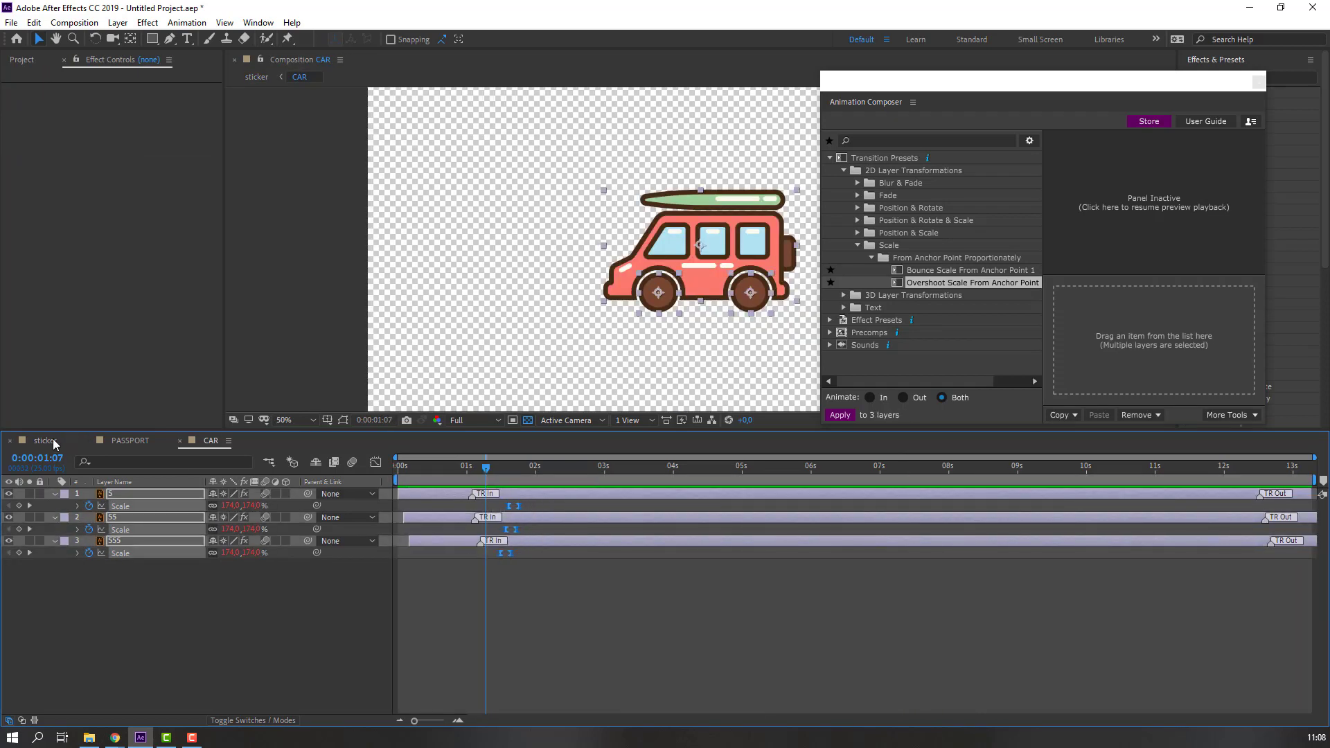
{"action": "left_click", "coordinate": [47, 440]}
{"action": "left_click_drag", "start_coordinate": [762, 480], "coordinate": [864, 479]}
{"action": "key", "text": "space"}
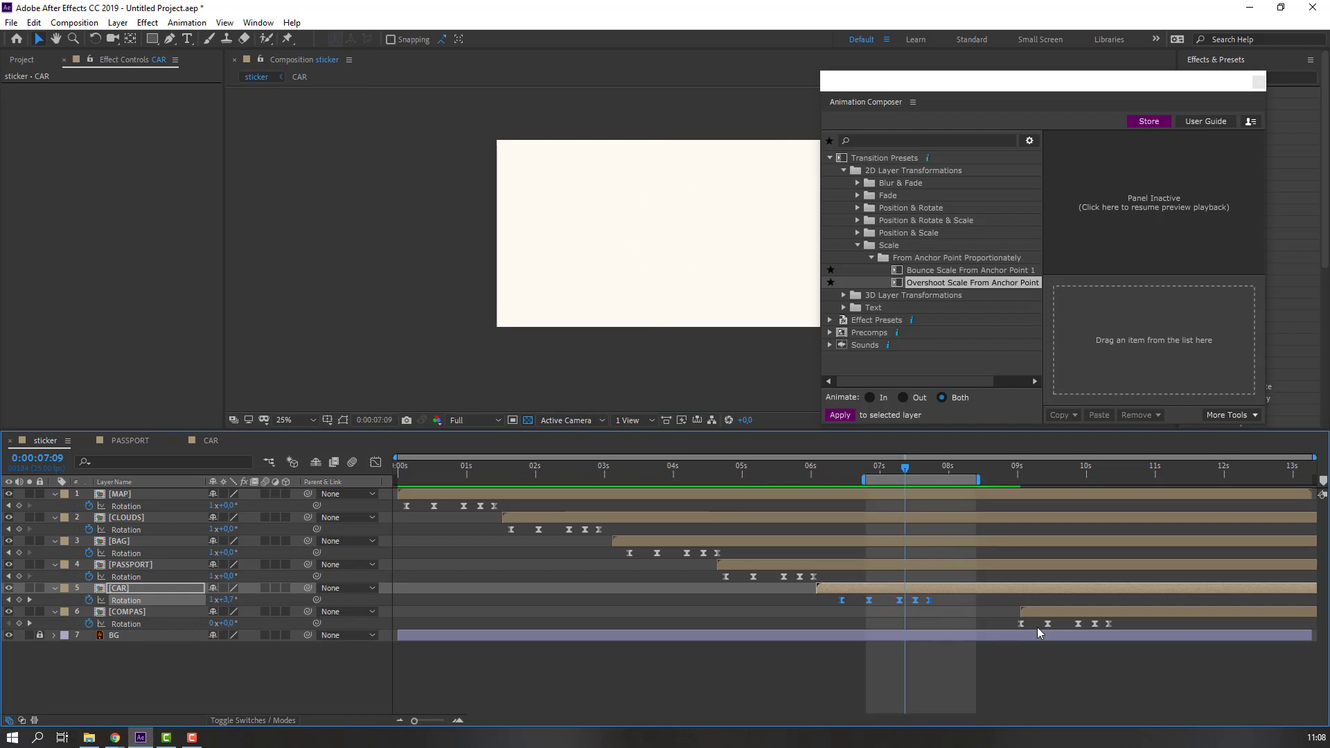
{"action": "key", "text": "space"}
Start the COMPAS layer at about 0:00:07:18 and shift its Rotation keyframes to begin a few frames after the layer's start
{"action": "left_click_drag", "start_coordinate": [1048, 619], "coordinate": [951, 617]}
{"action": "left_click_drag", "start_coordinate": [1037, 624], "coordinate": [954, 619]}
{"action": "key", "text": "space"}
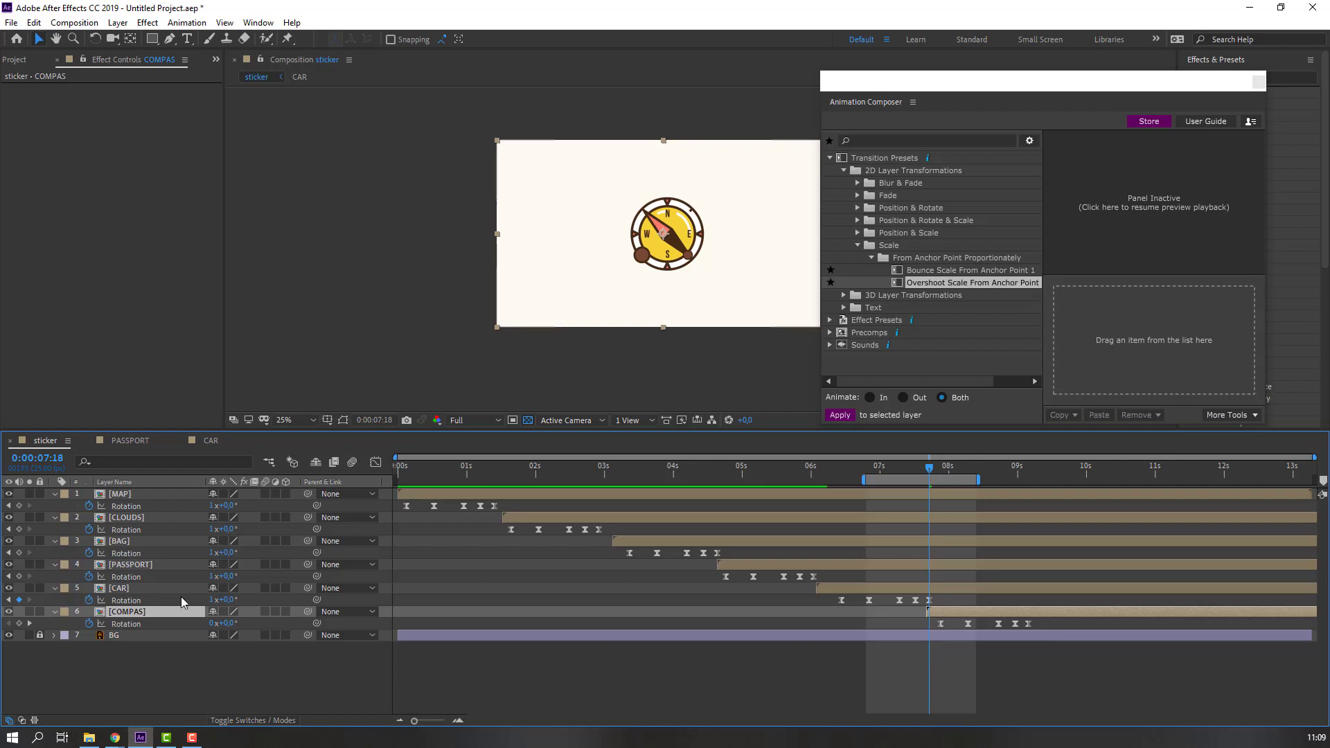
Apply the Overshoot Scale From Anchor Point transition to both layers of the COMPAS composition, in and out, and close Animation Composer
{"action": "double_click", "coordinate": [128, 614]}
{"action": "left_click_drag", "start_coordinate": [118, 590], "coordinate": [139, 508]}
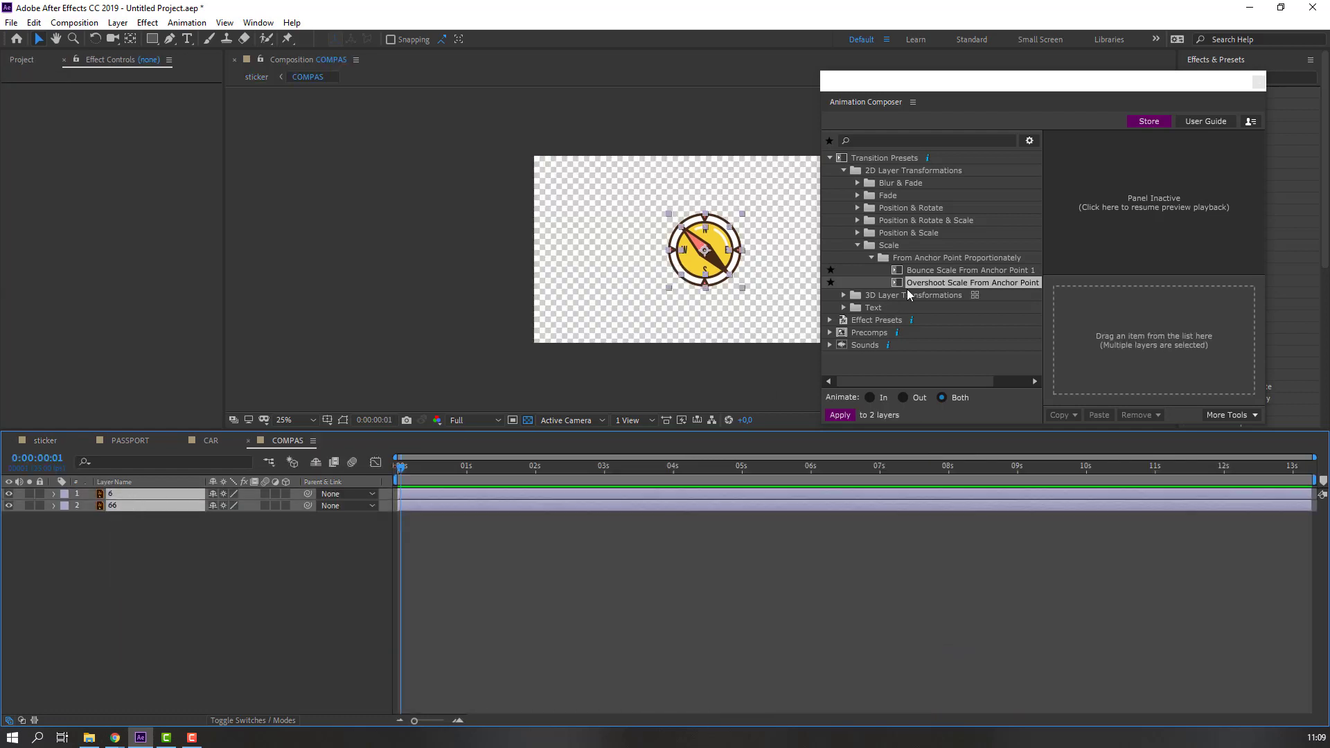
{"action": "left_click", "coordinate": [929, 286]}
{"action": "double_click", "coordinate": [928, 284]}
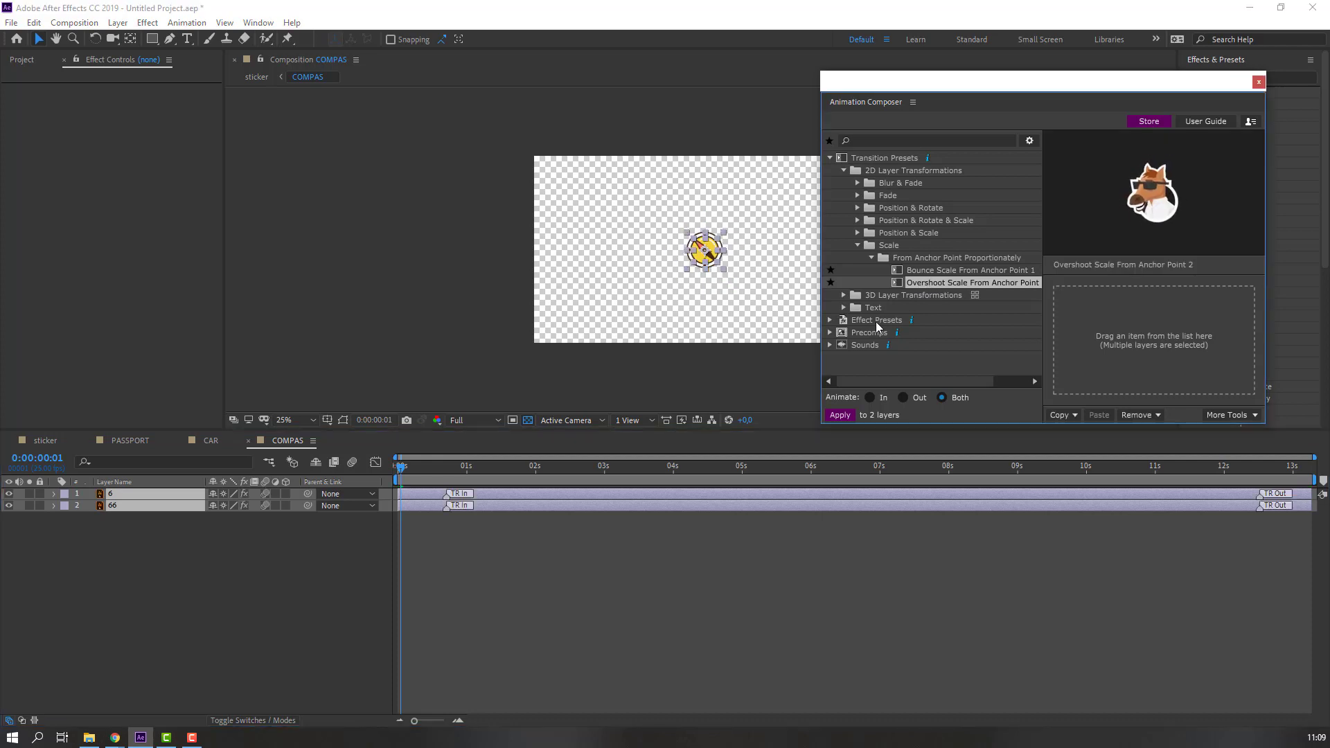
{"action": "left_click", "coordinate": [1259, 82]}
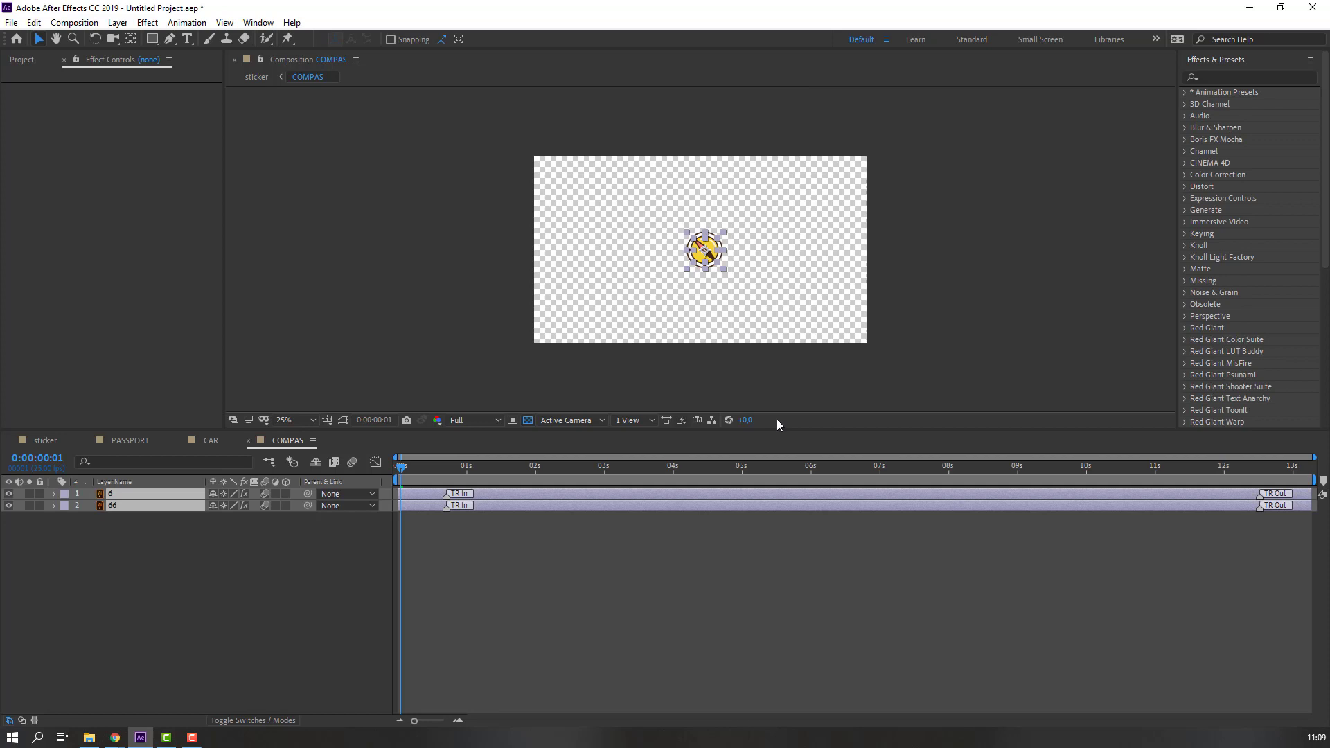
Lengthen both COMPAS in-transitions to about one second, start layer 6 about 3 frames in, and return to the sticker composition
{"action": "left_click", "coordinate": [479, 552]}
{"action": "left_click_drag", "start_coordinate": [468, 507], "coordinate": [450, 497]}
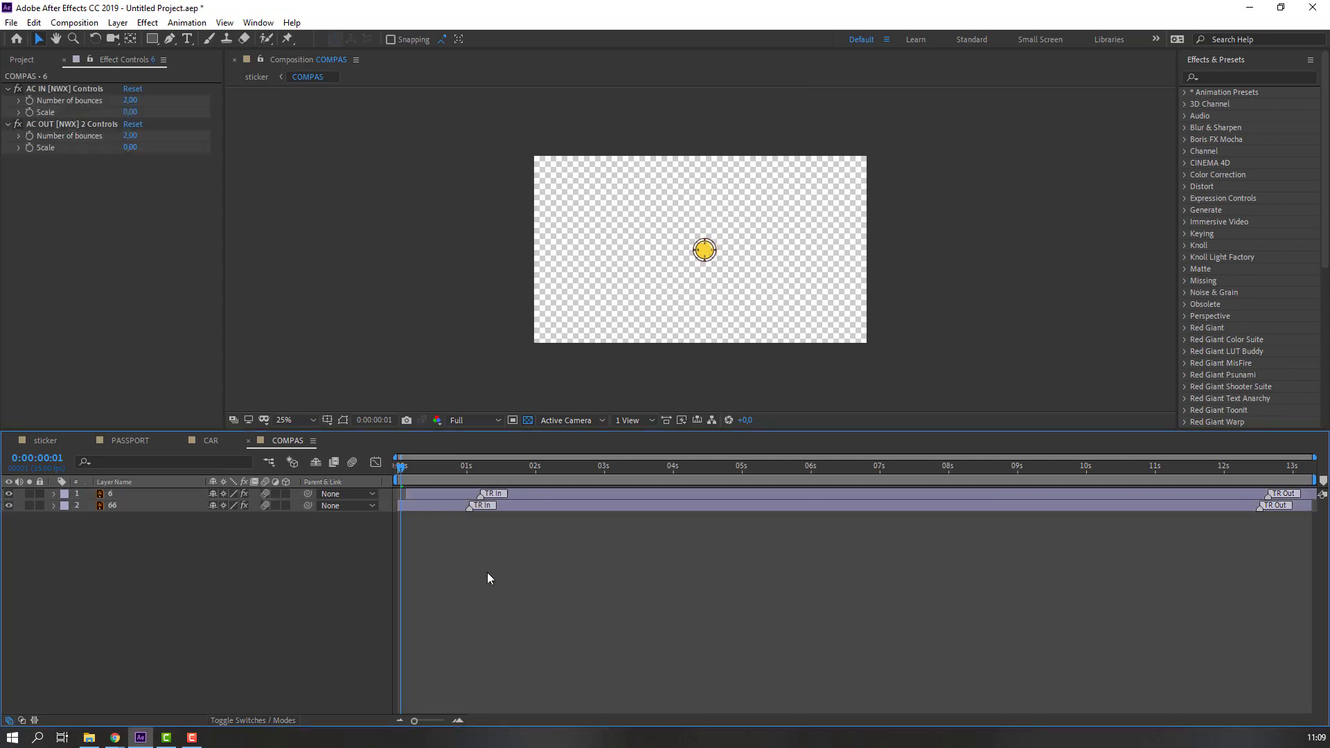
{"action": "left_click", "coordinate": [59, 441]}
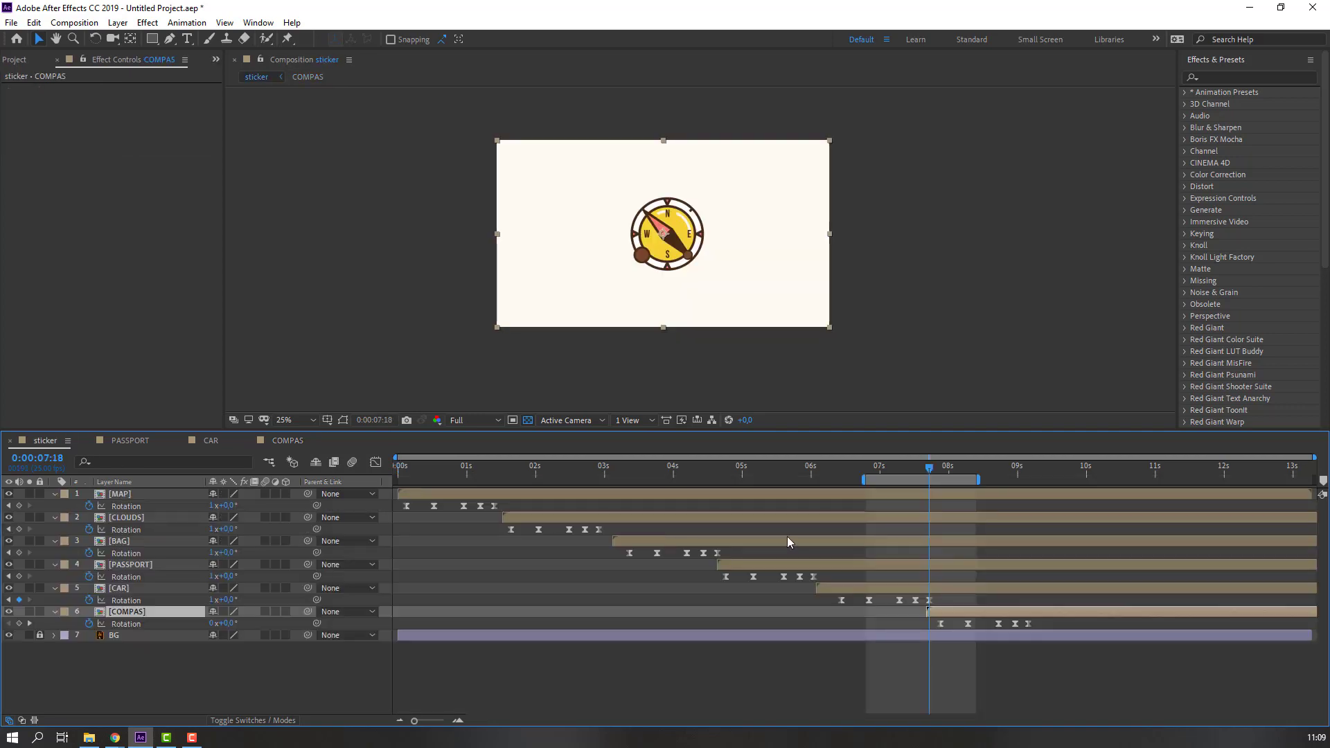
Preview the change from car to compass, extending the work area's end to about 9.75 seconds
{"action": "key", "text": "space"}
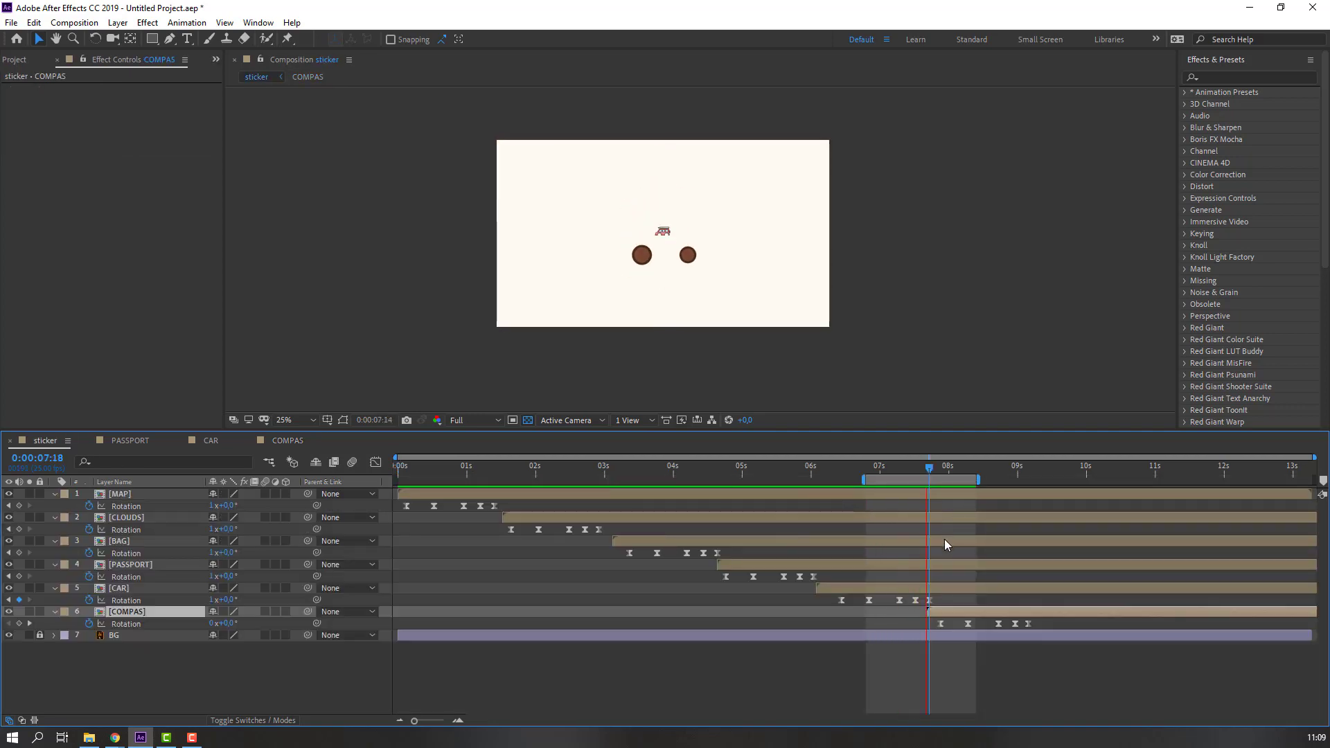
{"action": "key", "text": "space"}
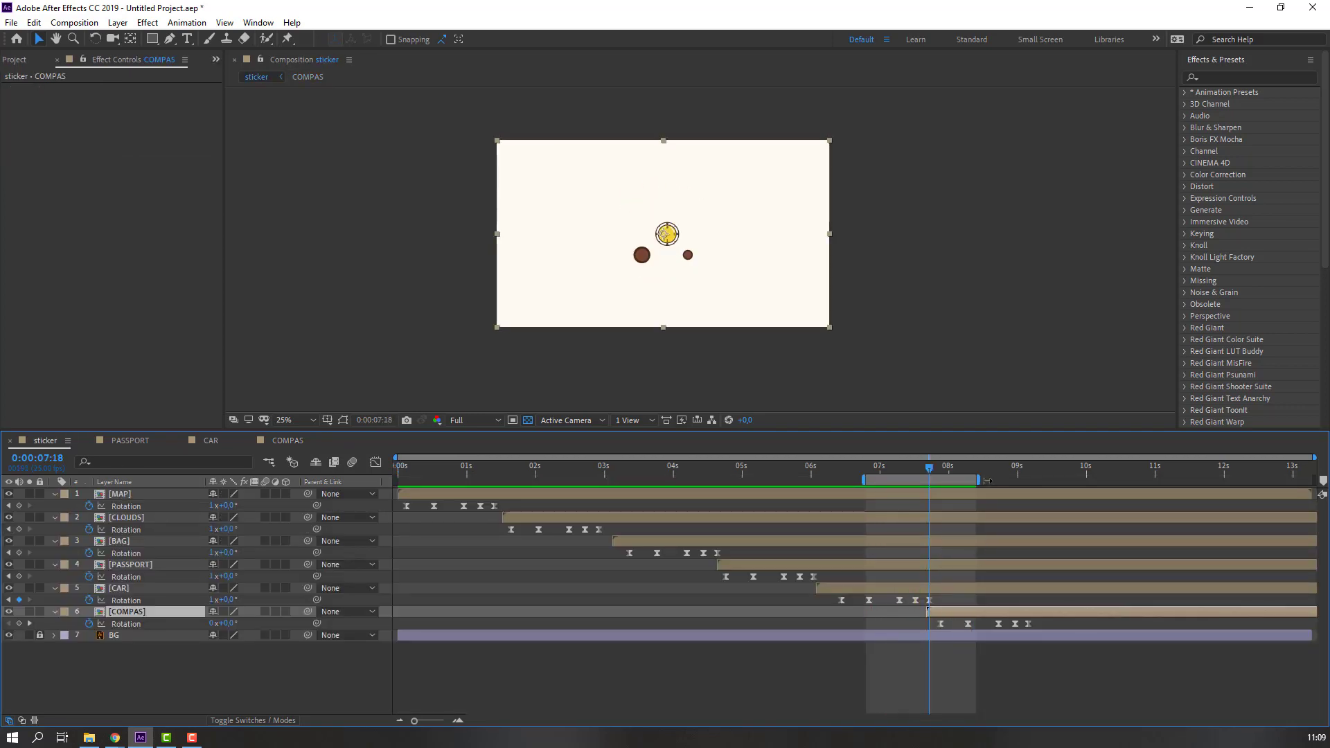
{"action": "left_click_drag", "start_coordinate": [987, 480], "coordinate": [1069, 480]}
{"action": "key", "text": "space"}
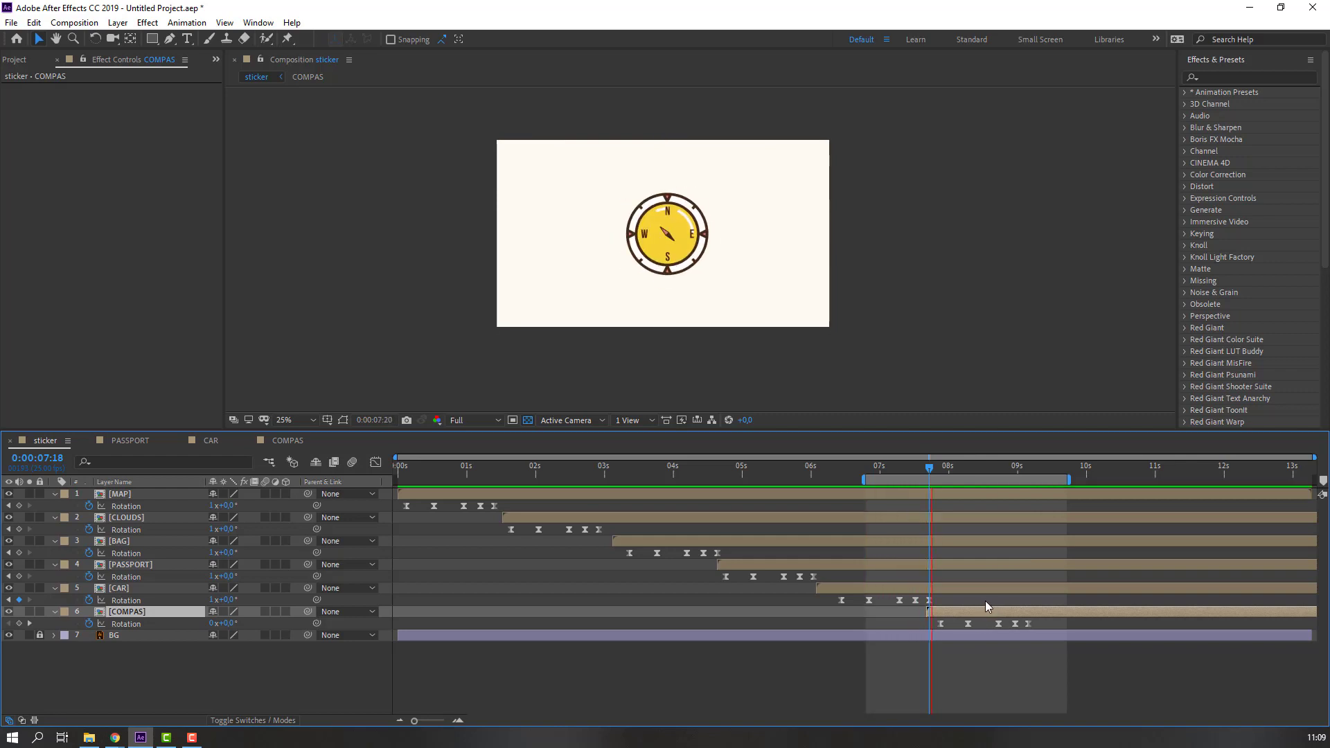
In the COMPAS composition, keyframe the Scale of both layers at 0:00:01:12 and set it to 0% at 0:00:01:15
{"action": "left_click", "coordinate": [1027, 474]}
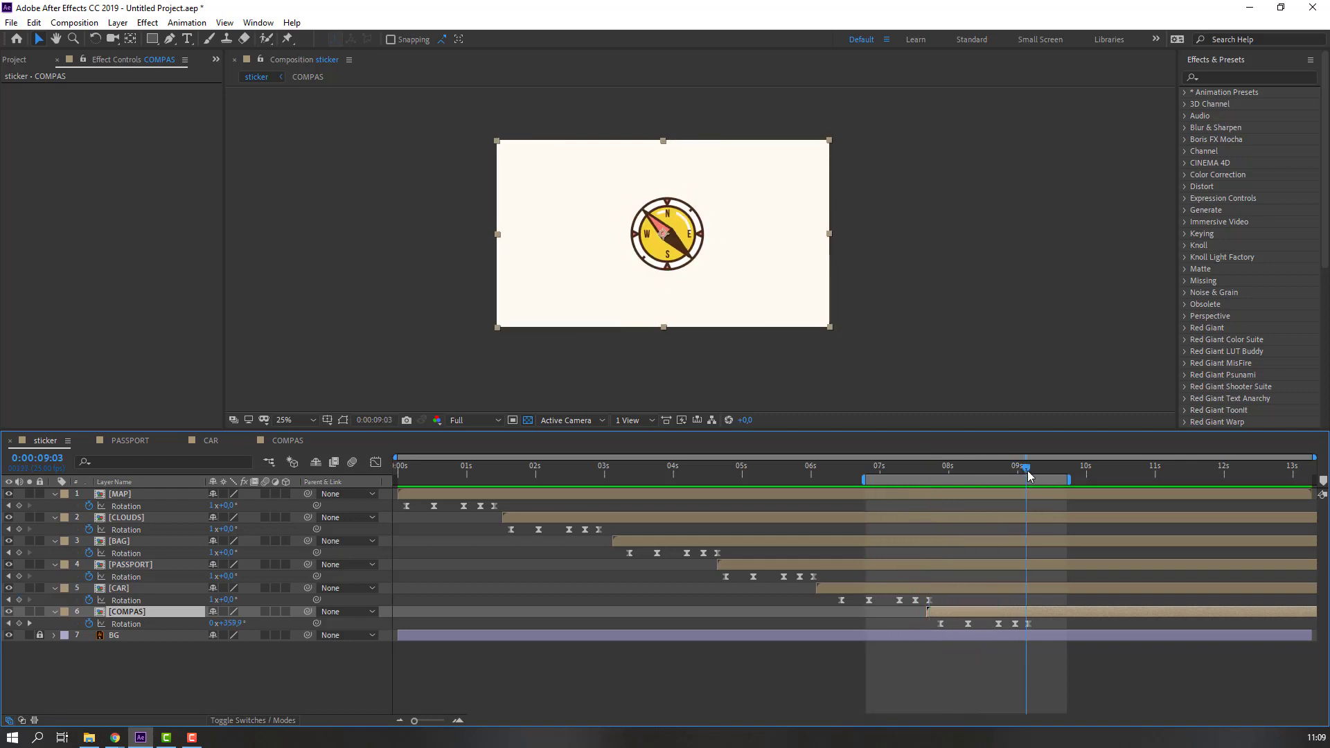
{"action": "left_click", "coordinate": [281, 441]}
{"action": "key", "text": "ctrl+a"}
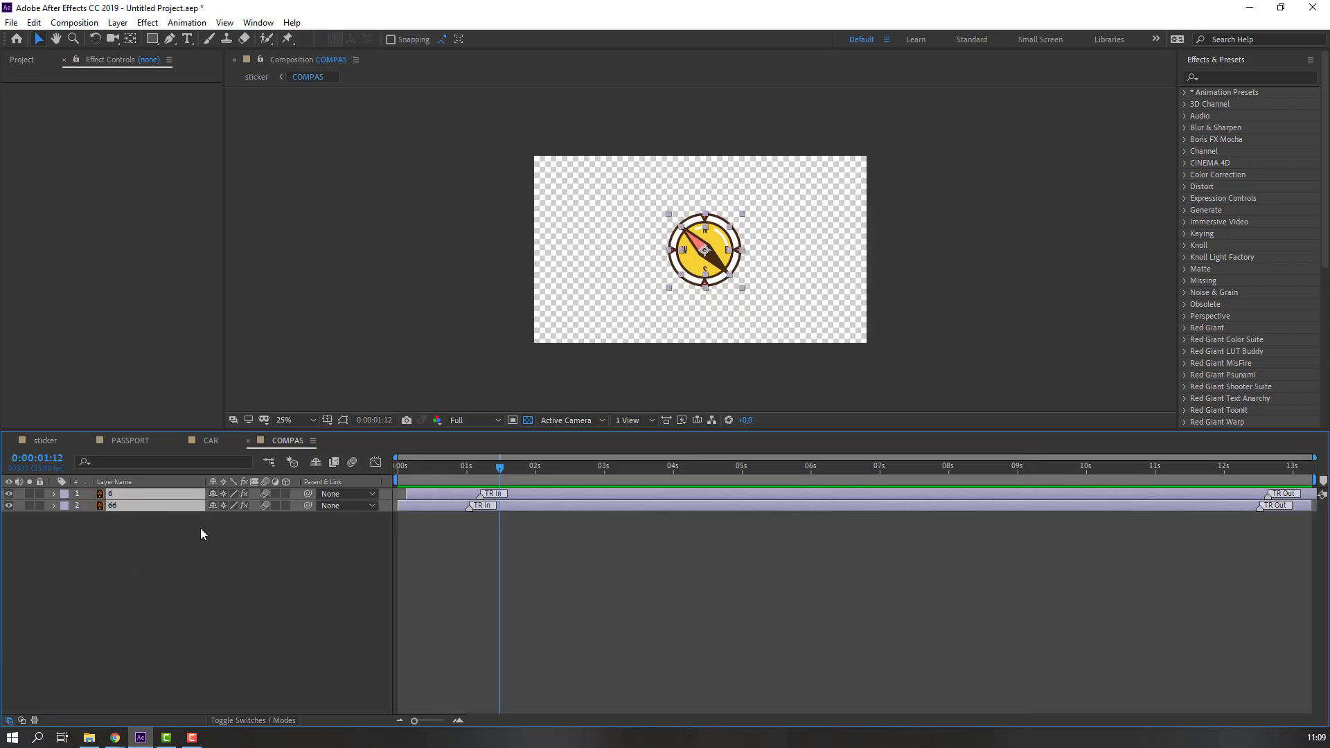
{"action": "key", "text": "s"}
{"action": "left_click_drag", "start_coordinate": [506, 473], "coordinate": [513, 473]}
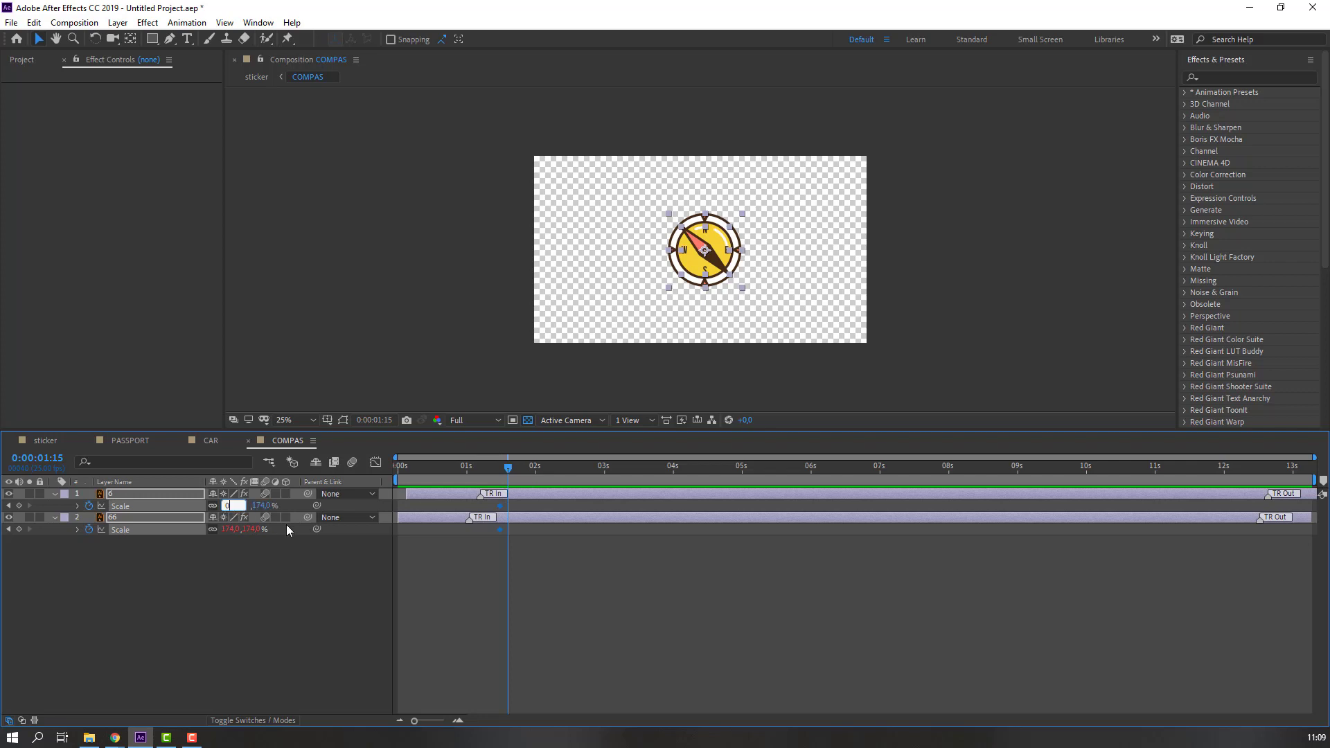
{"action": "key", "text": "Return"}
Apply Easy Ease to the COMPAS Scale keyframes and delay those of layer 6 by about 2 frames
{"action": "left_click_drag", "start_coordinate": [495, 535], "coordinate": [500, 530]}
{"action": "right_click", "coordinate": [500, 530]}
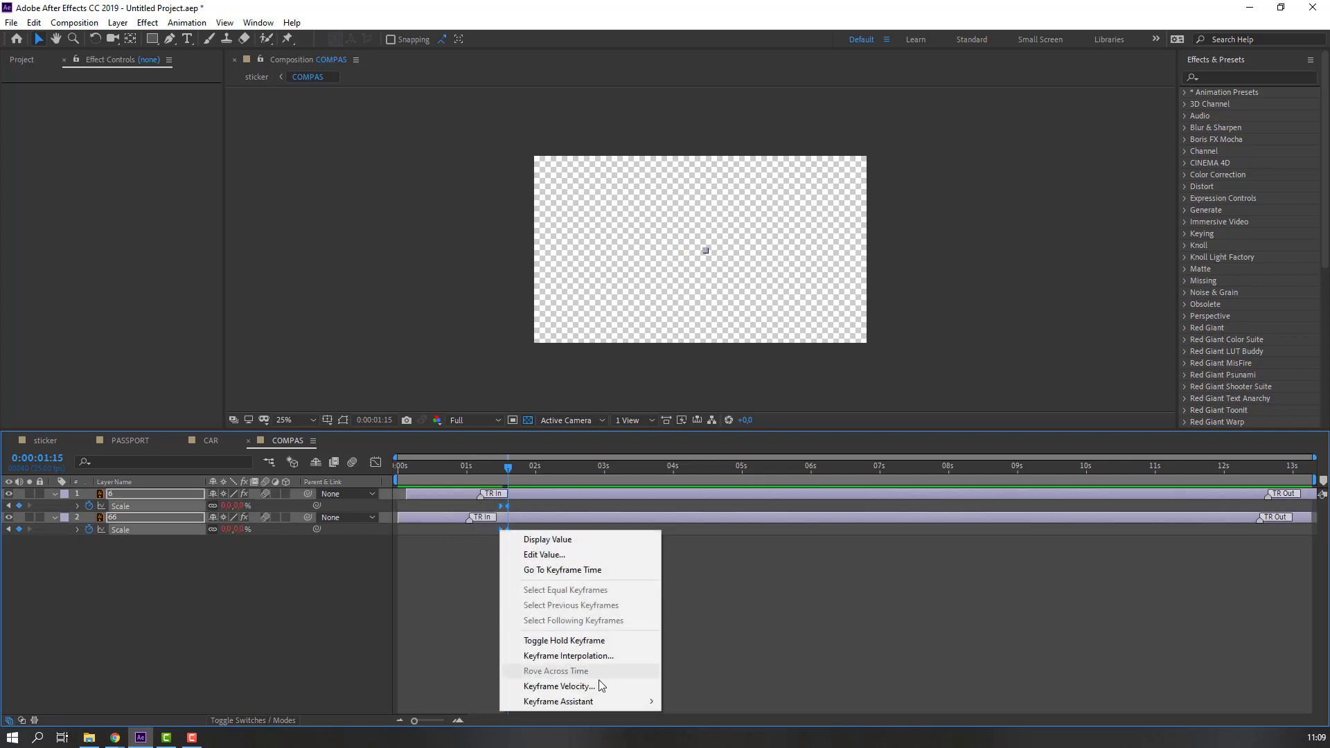
{"action": "mouse_move", "coordinate": [603, 702]}
{"action": "left_click", "coordinate": [706, 610]}
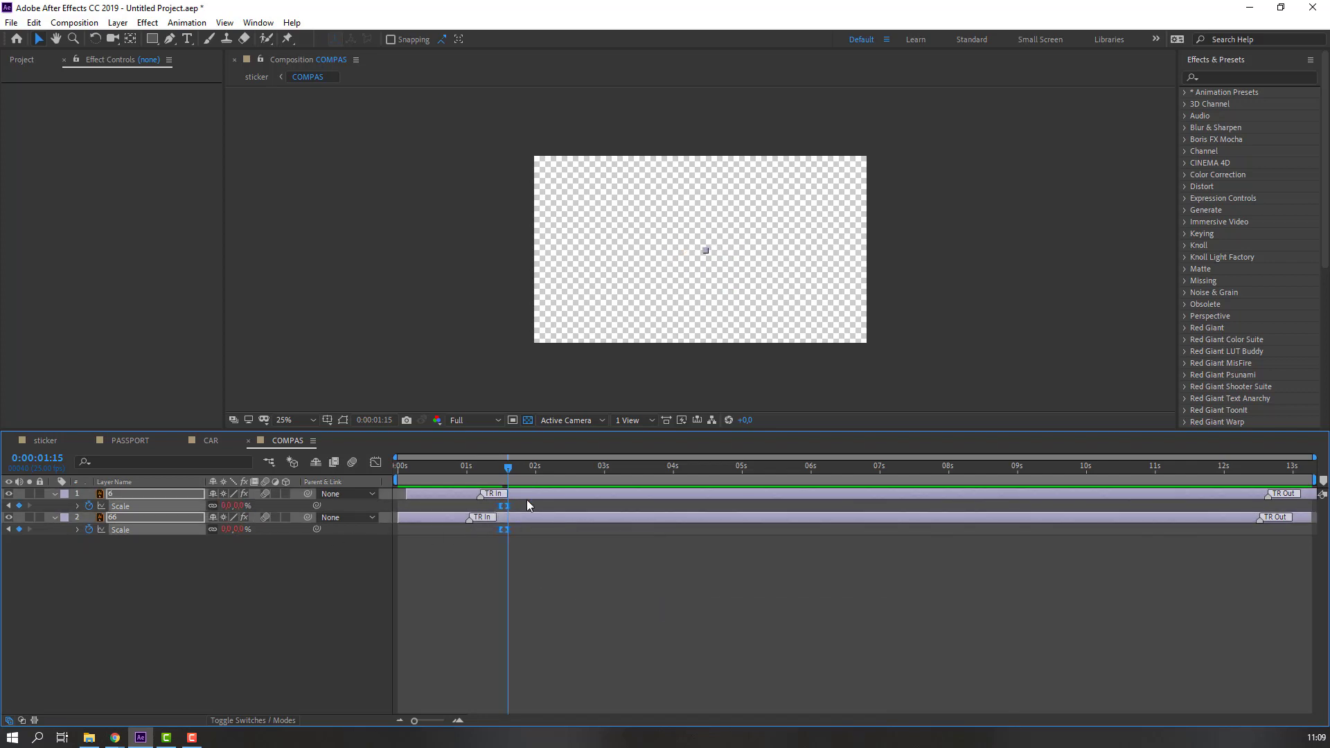
{"action": "left_click", "coordinate": [503, 507]}
{"action": "left_click_drag", "start_coordinate": [500, 508], "coordinate": [507, 508]}
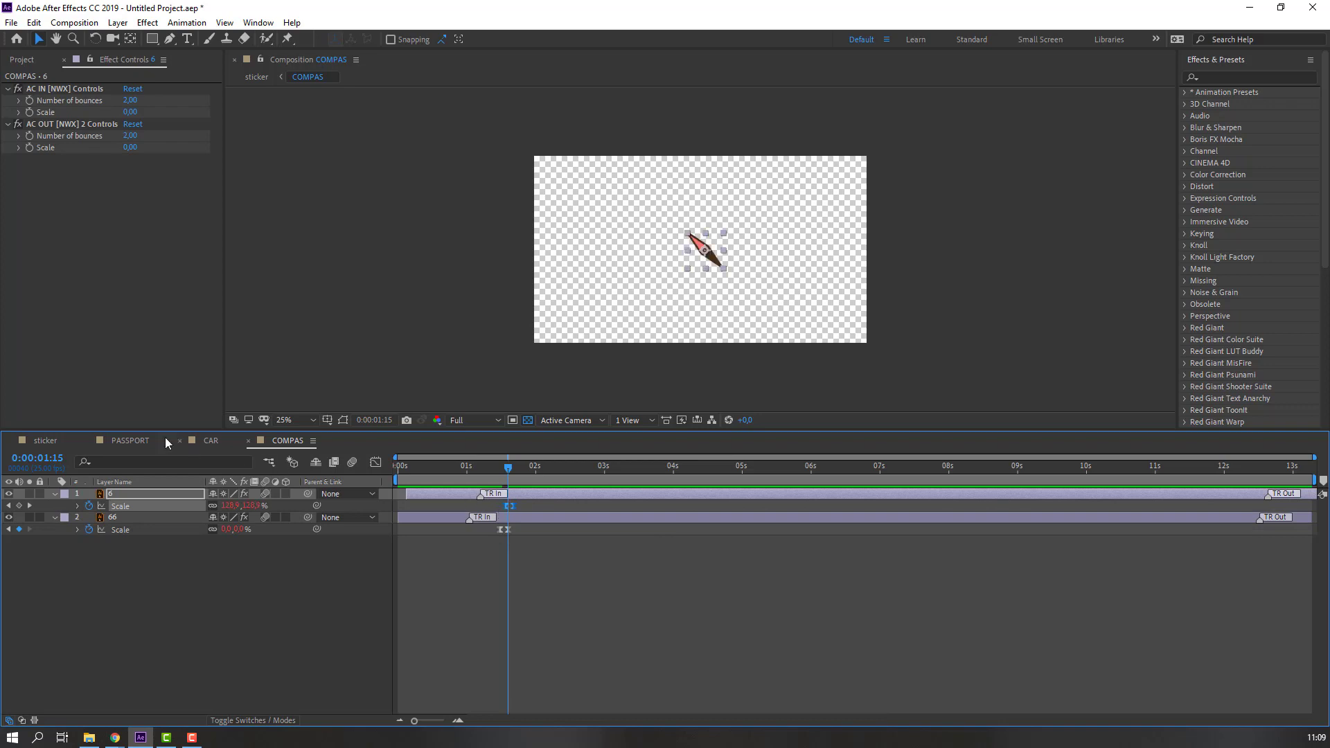
Preview the compass's spin and scale-out in the sticker composition
{"action": "left_click", "coordinate": [54, 438]}
{"action": "key", "text": "space"}
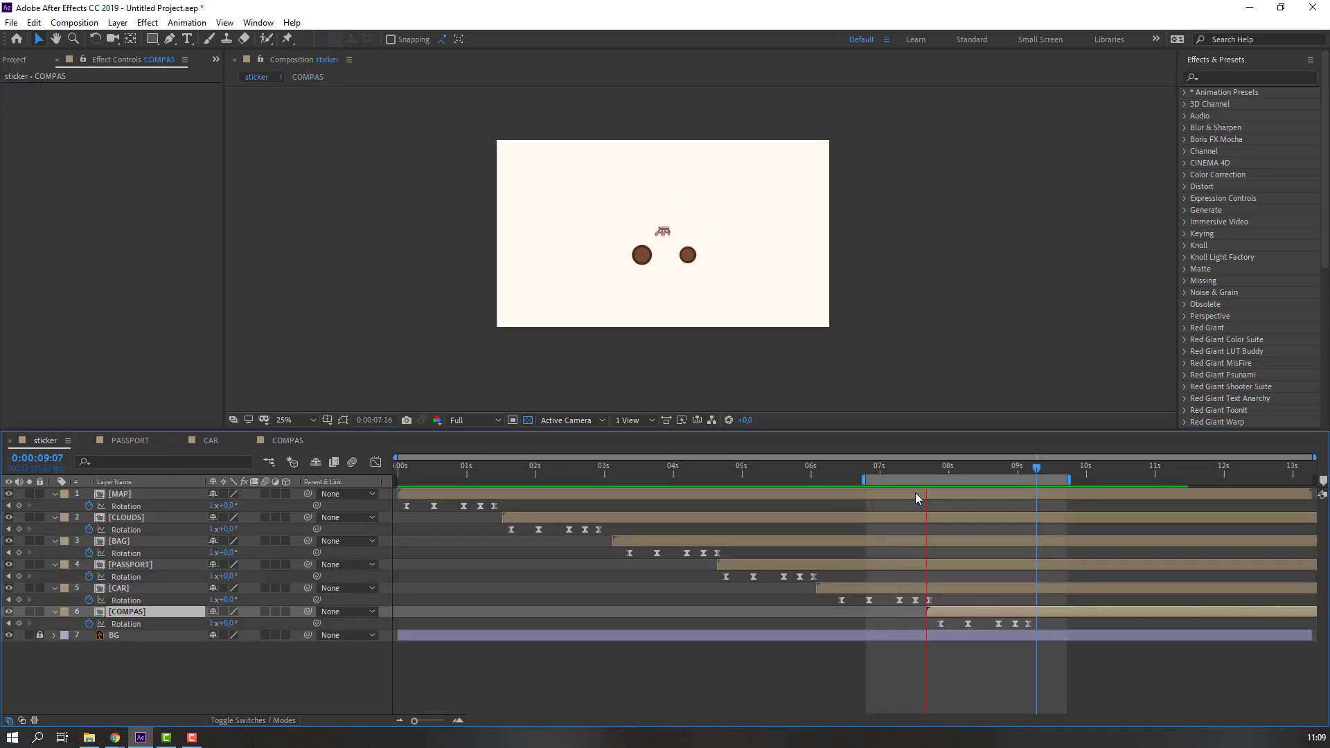
{"action": "key", "text": "space"}
Set the work area from the start to about 9.4 seconds, fit the composition in the viewer, and play the whole animation
{"action": "left_click_drag", "start_coordinate": [1072, 478], "coordinate": [1050, 479]}
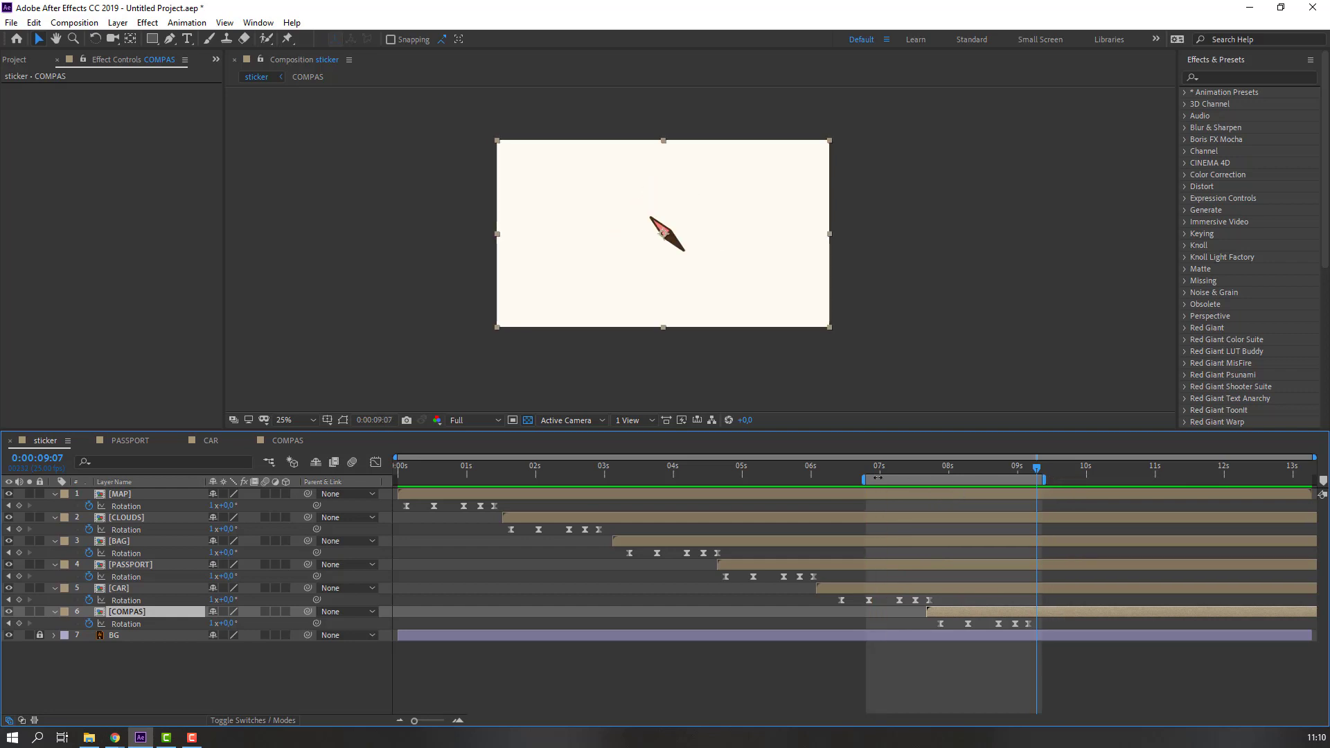
{"action": "left_click_drag", "start_coordinate": [862, 479], "coordinate": [351, 479]}
{"action": "left_click", "coordinate": [305, 420]}
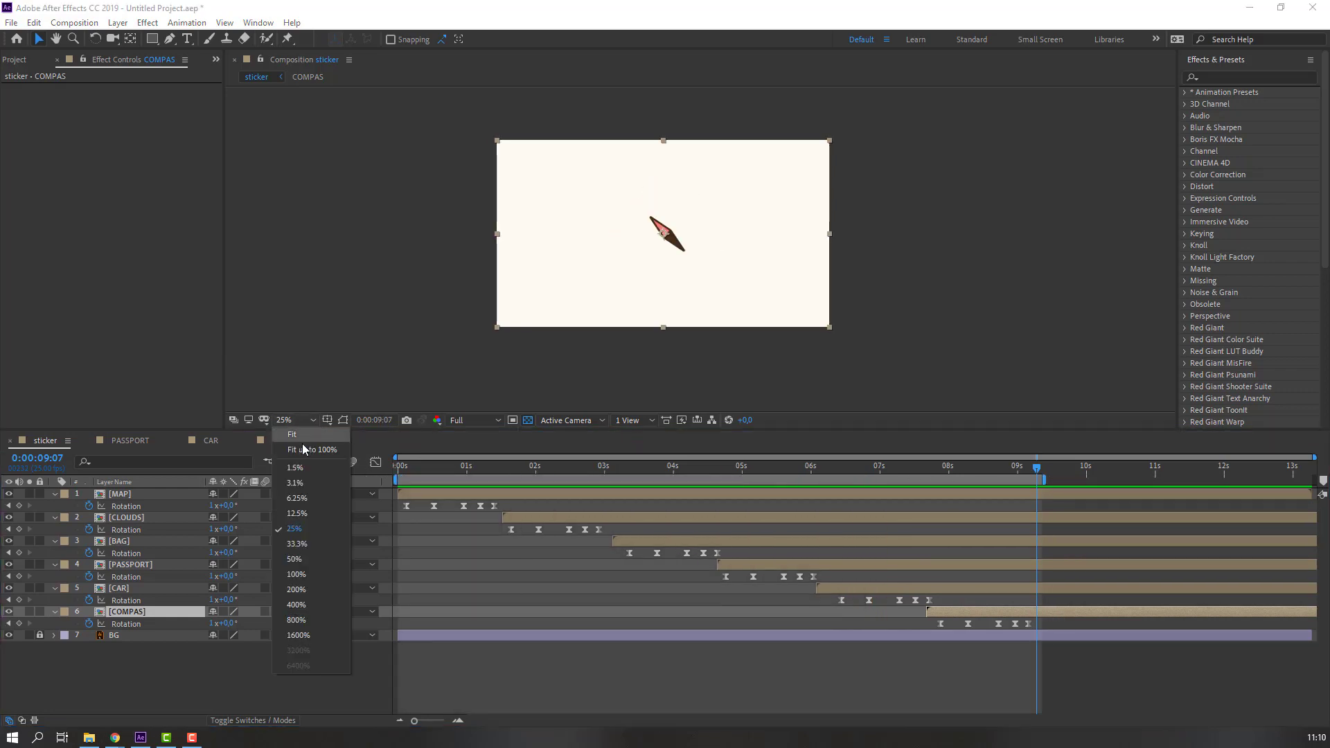
{"action": "left_click", "coordinate": [305, 436]}
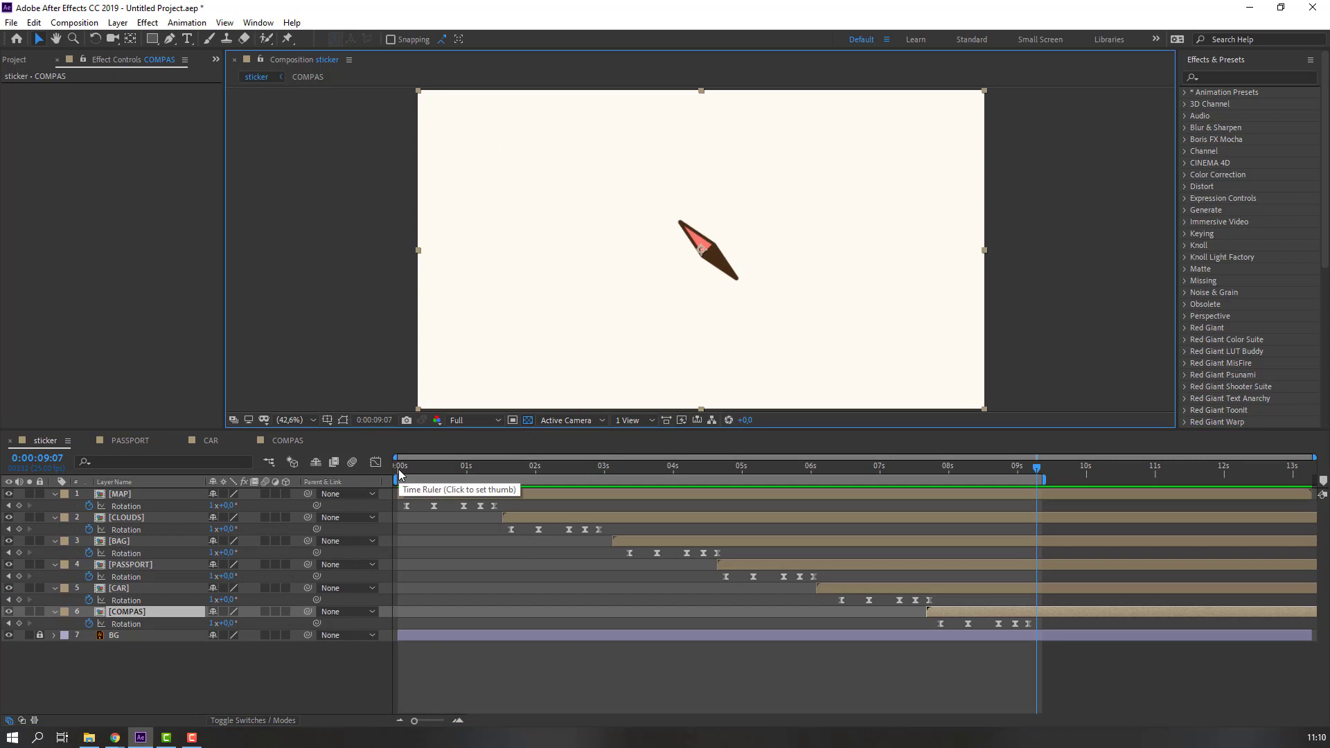
{"action": "key", "text": "space"}
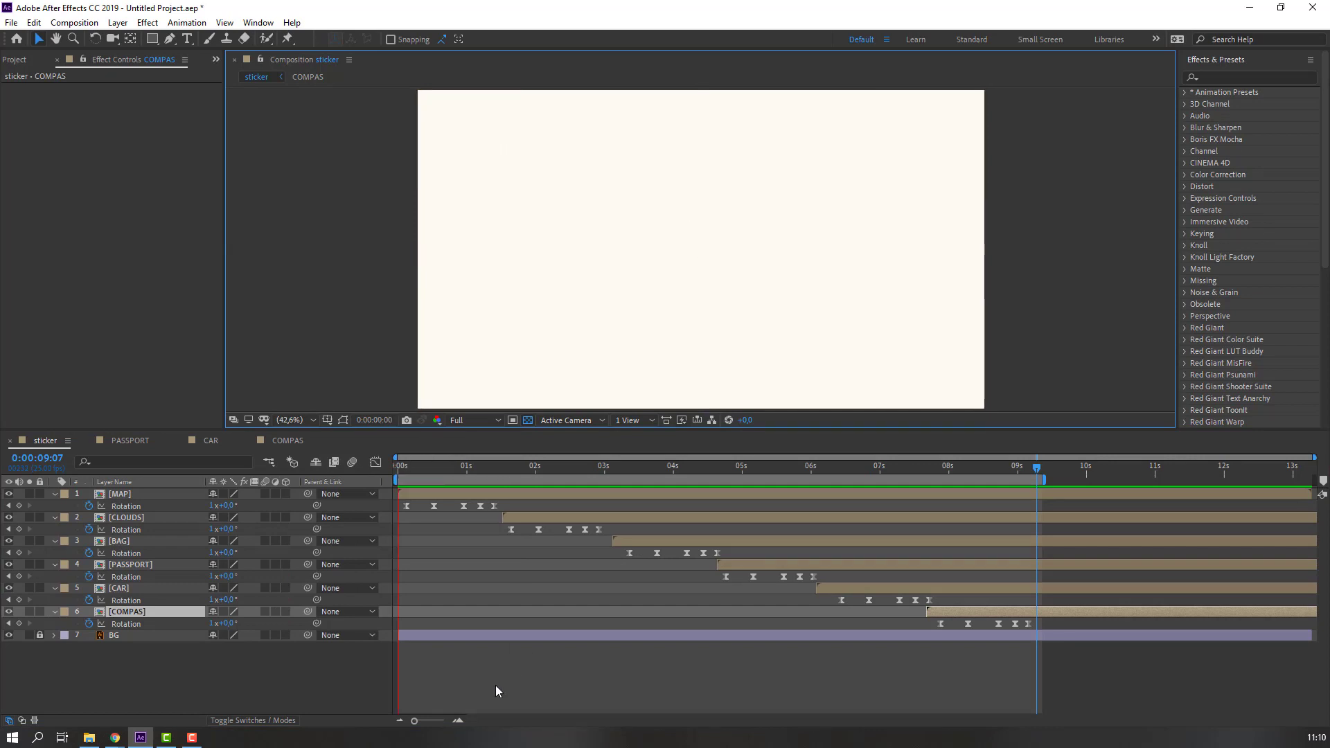